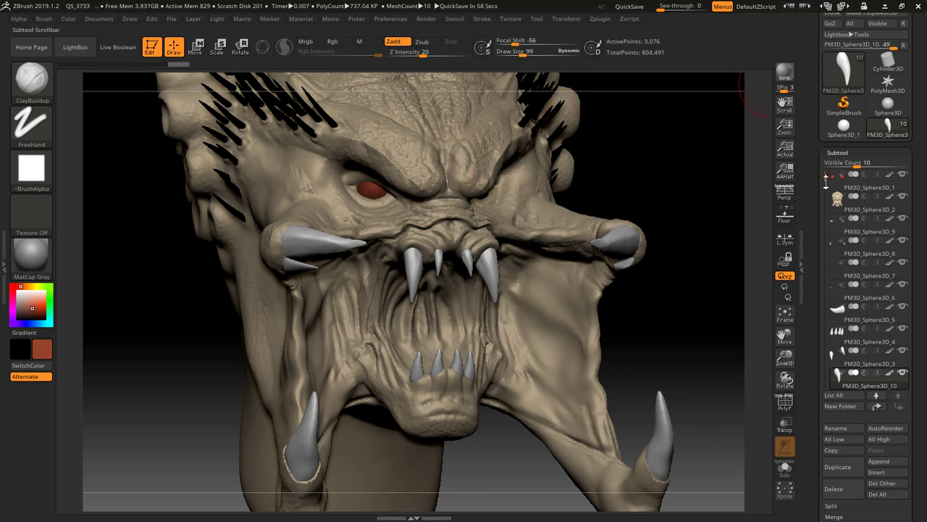
- Select the head subtool PM3D_Sphere3D_2 and set the Move brush to draw size 58
click(841, 210)
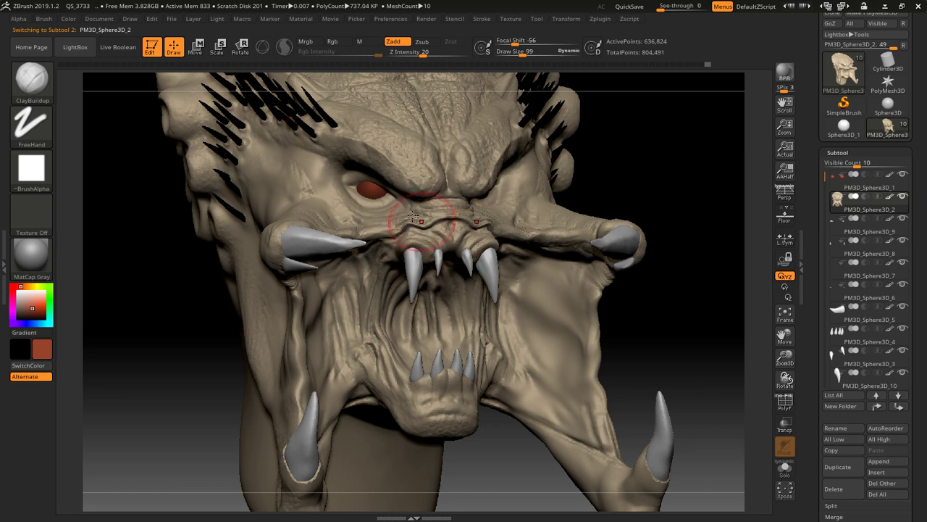
click(37, 81)
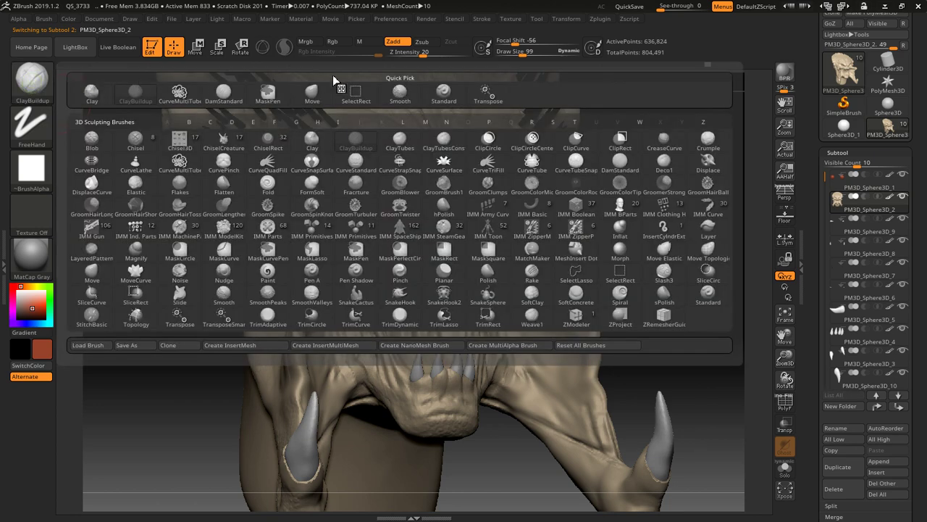
click(313, 93)
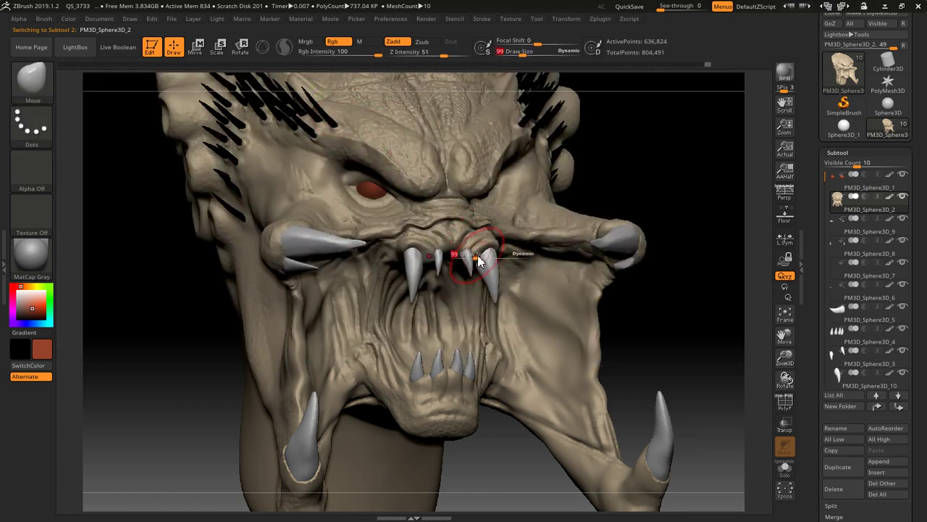
key(s)
drag(632, 181, 654, 217)
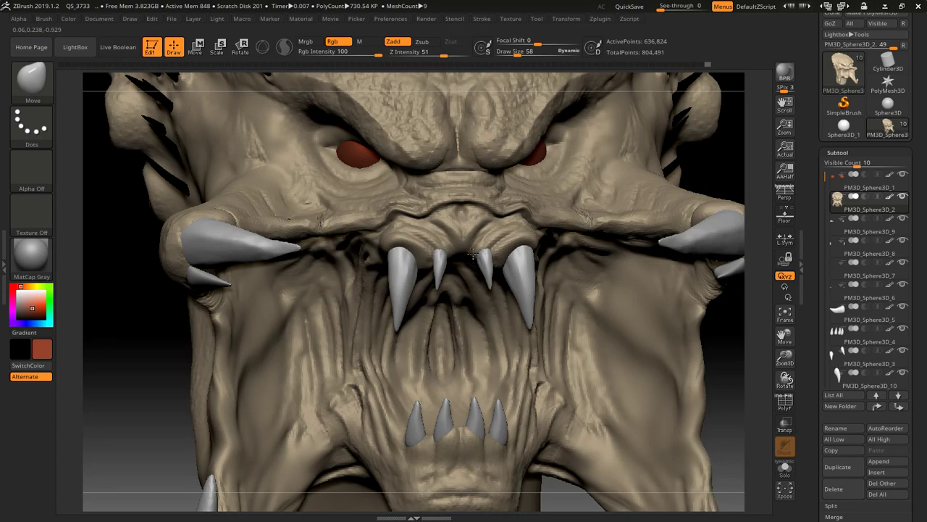
click(33, 80)
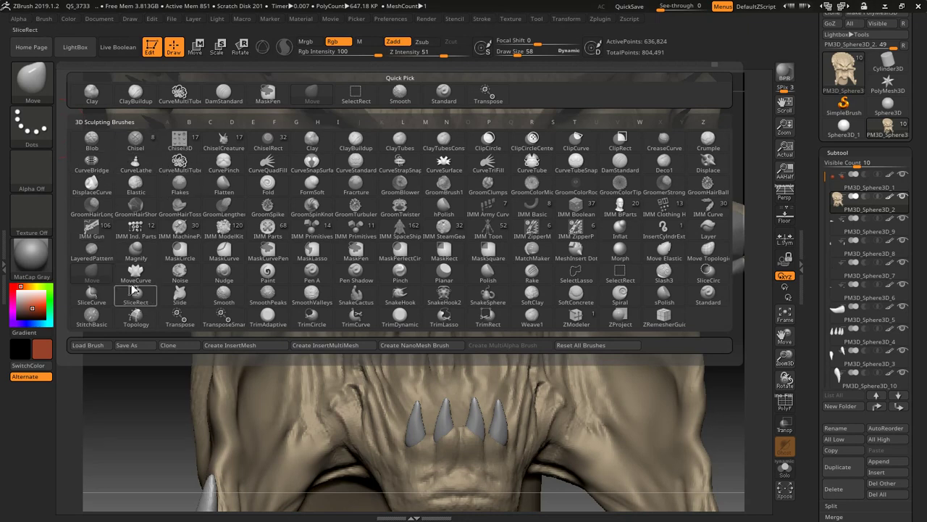
- Switch to the Magnify brush at draw size 48 and zoom out to see the whole head
click(136, 250)
key(s)
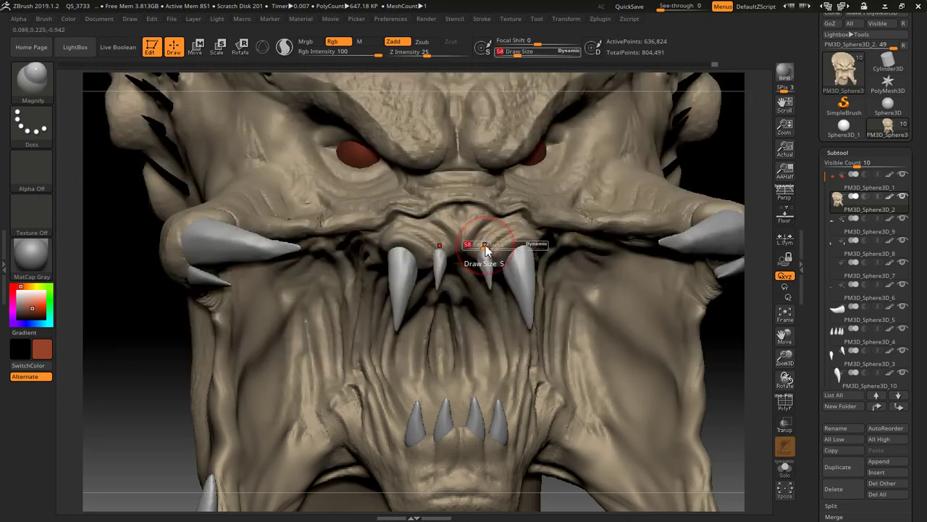
drag(487, 248, 475, 246)
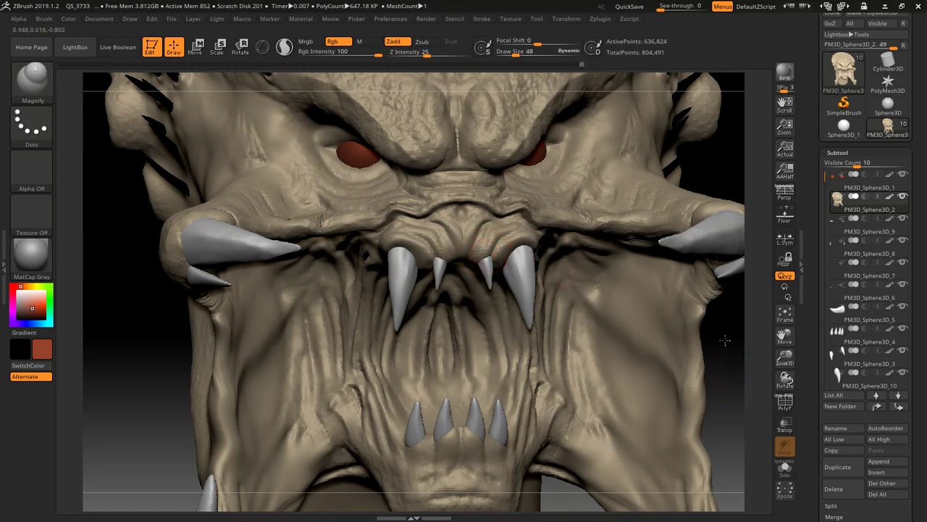
mouse_move(724, 339)
mouse_down()
mouse_move(702, 301)
mouse_move(683, 300)
mouse_move(725, 308)
mouse_up()
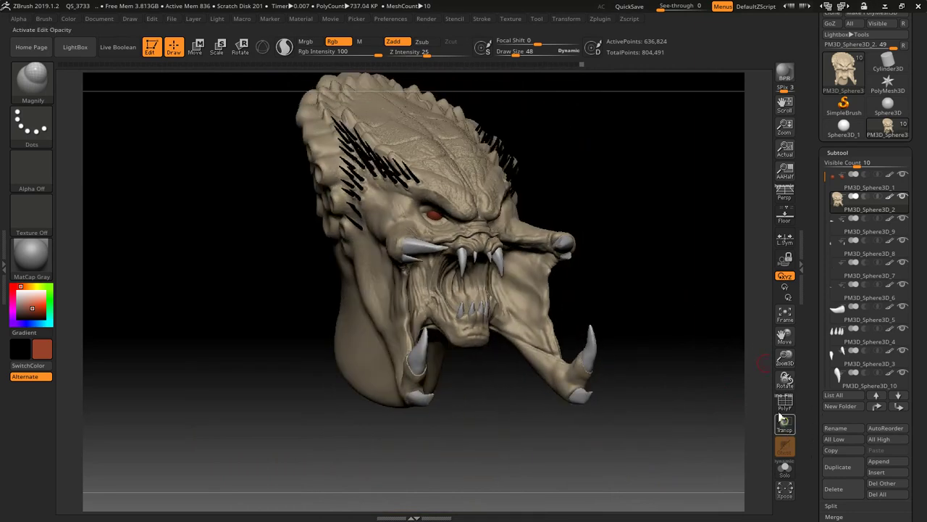
- Toggle Transp and Solo while rotating to inspect the teeth inside the head
click(783, 421)
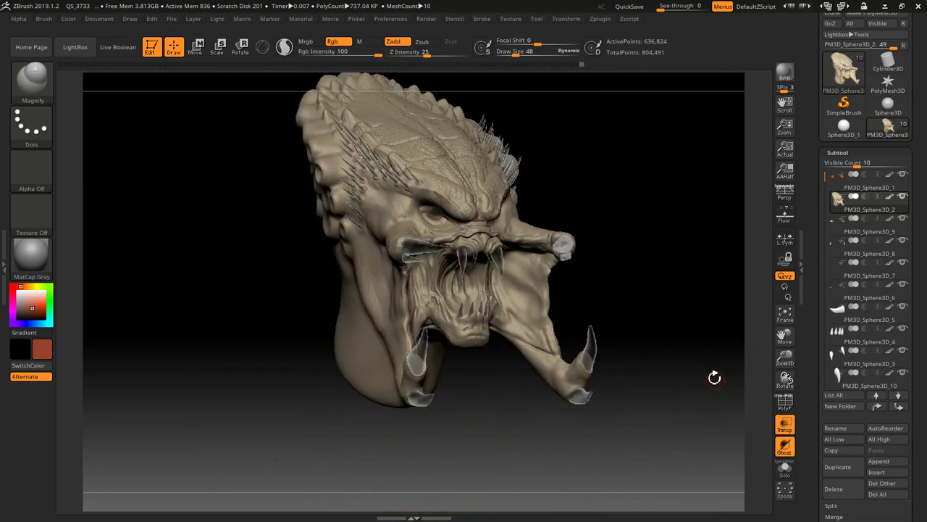
click(785, 426)
mouse_move(683, 400)
mouse_down()
mouse_move(684, 350)
mouse_move(689, 372)
mouse_up()
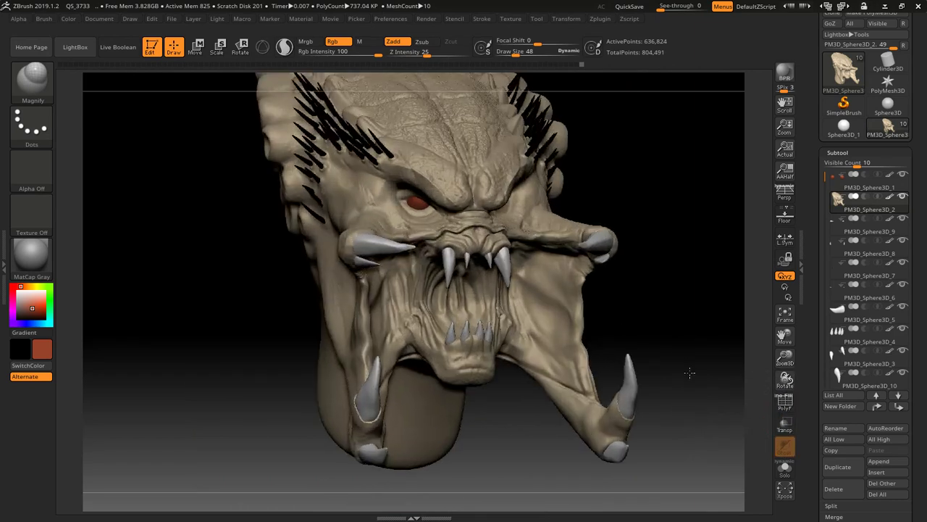
click(785, 468)
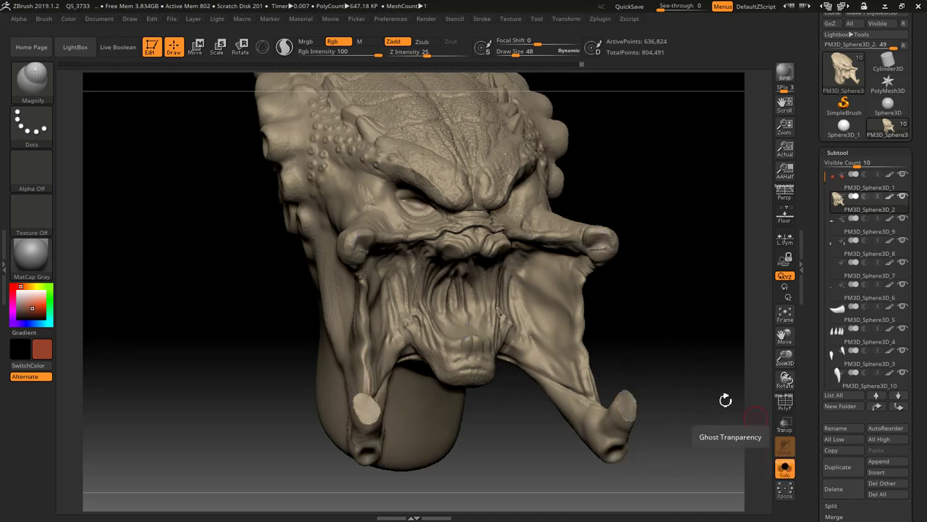
mouse_move(656, 329)
shift+mouse_down()
mouse_move(644, 331)
mouse_move(668, 334)
mouse_move(725, 391)
shift+mouse_up()
click(785, 468)
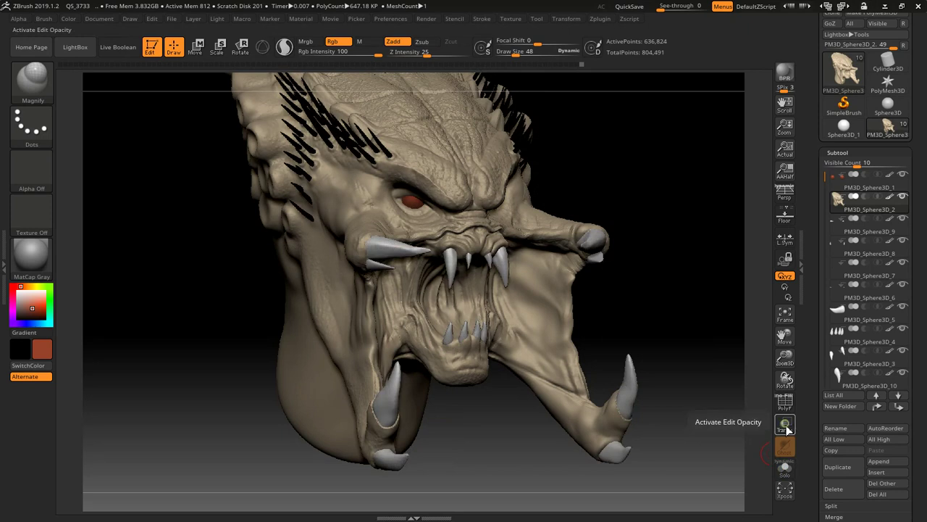
- Turn transparency back off and select the teeth subtool PM3D_Sphere3D_10
click(785, 424)
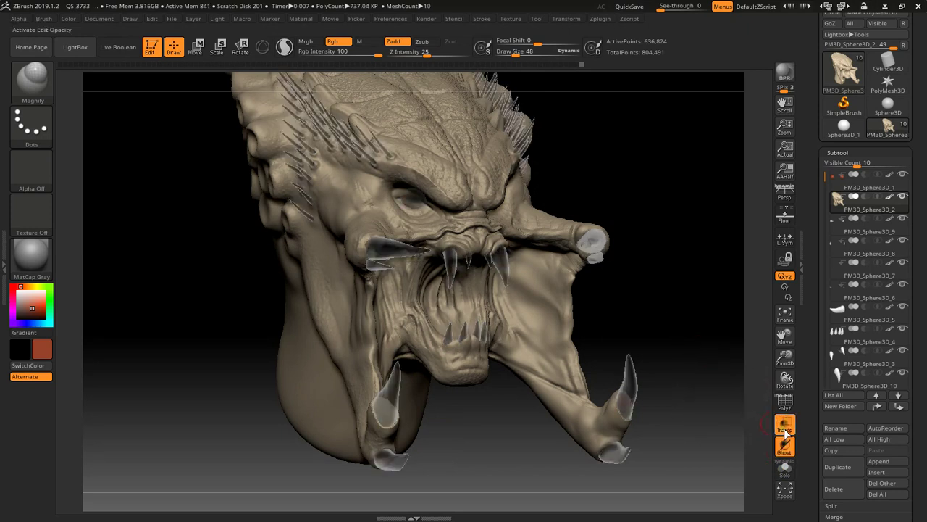
click(783, 426)
click(887, 365)
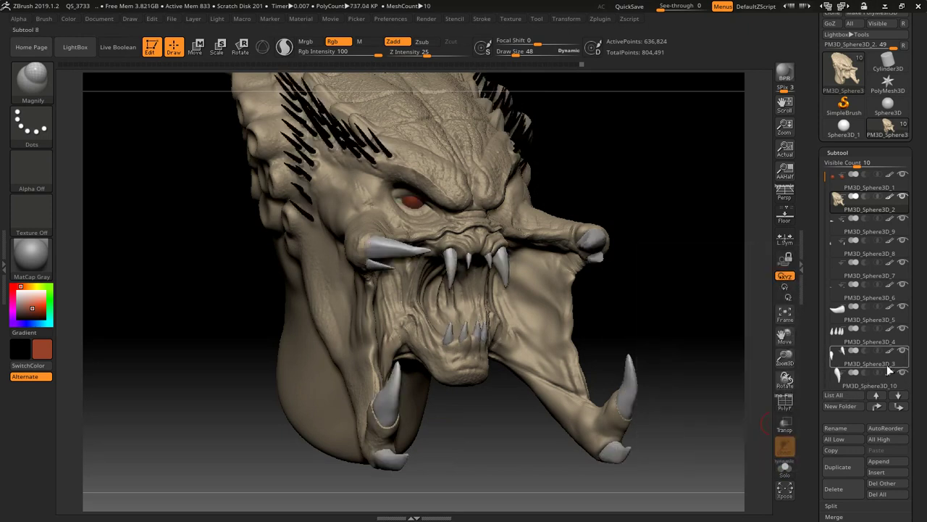
- Make the head see-through and lay a Transpose line across the upper teeth
click(786, 425)
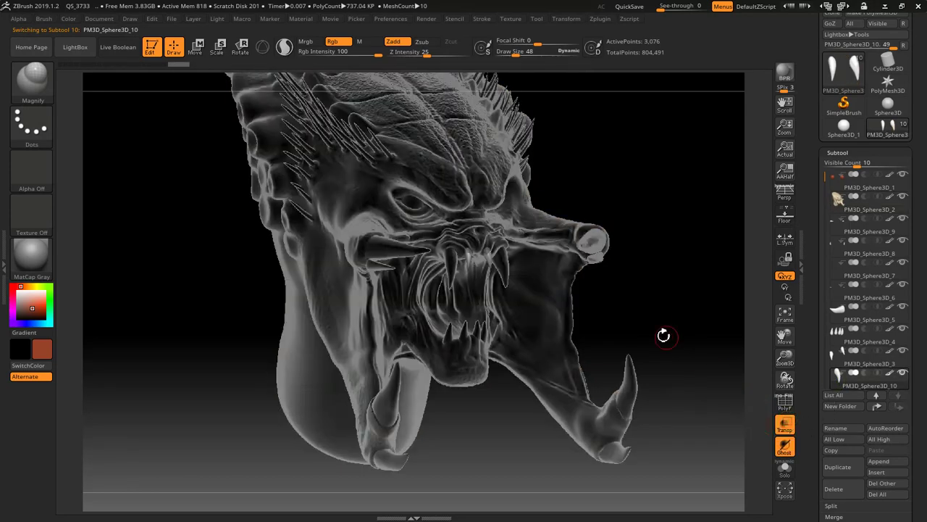
mouse_move(652, 314)
mouse_down()
mouse_move(654, 294)
mouse_move(654, 341)
mouse_move(686, 373)
mouse_move(659, 374)
mouse_move(348, 91)
mouse_up()
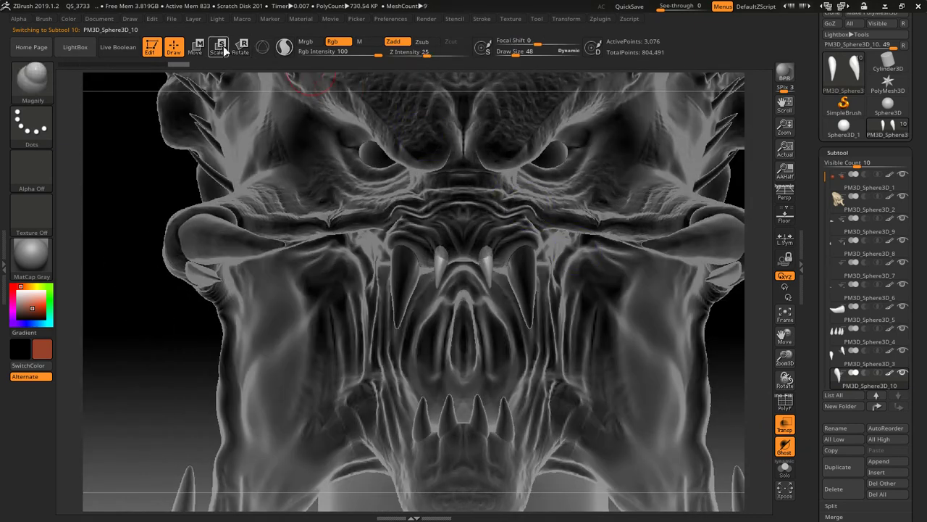
click(198, 47)
mouse_move(491, 268)
mouse_down()
mouse_move(594, 250)
mouse_move(545, 249)
mouse_up()
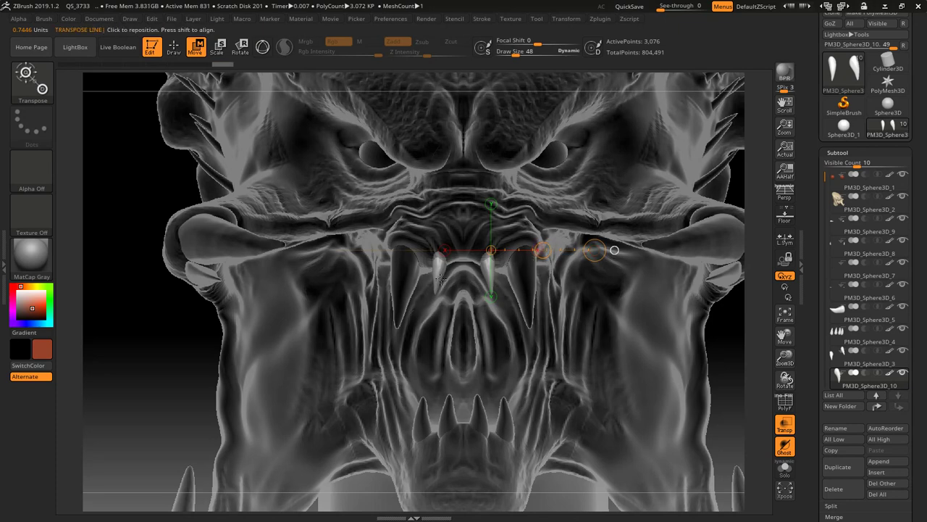
click(173, 48)
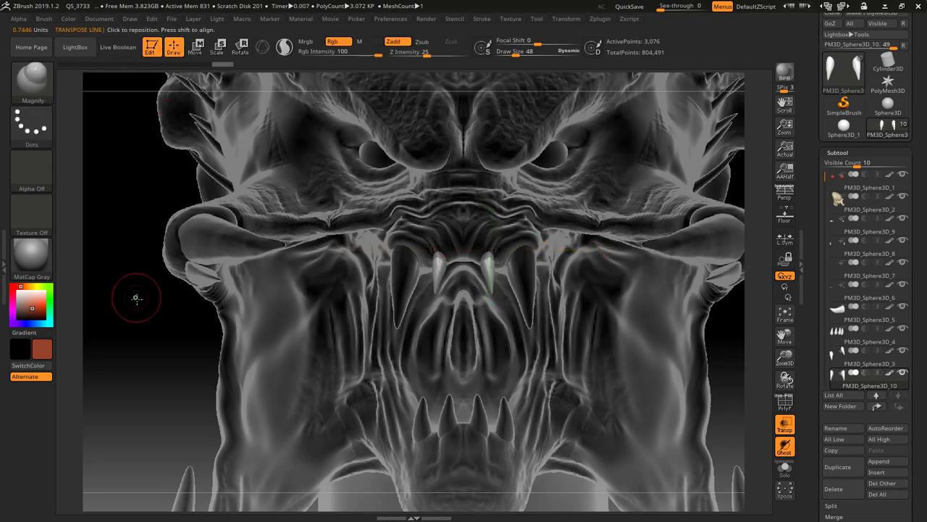
- Rotate around the head, restore opaque display, and zoom out to the whole head
drag(135, 300, 163, 305)
mouse_move(163, 306)
right_down()
mouse_move(584, 360)
mouse_move(572, 324)
mouse_move(533, 309)
mouse_move(369, 300)
right_up()
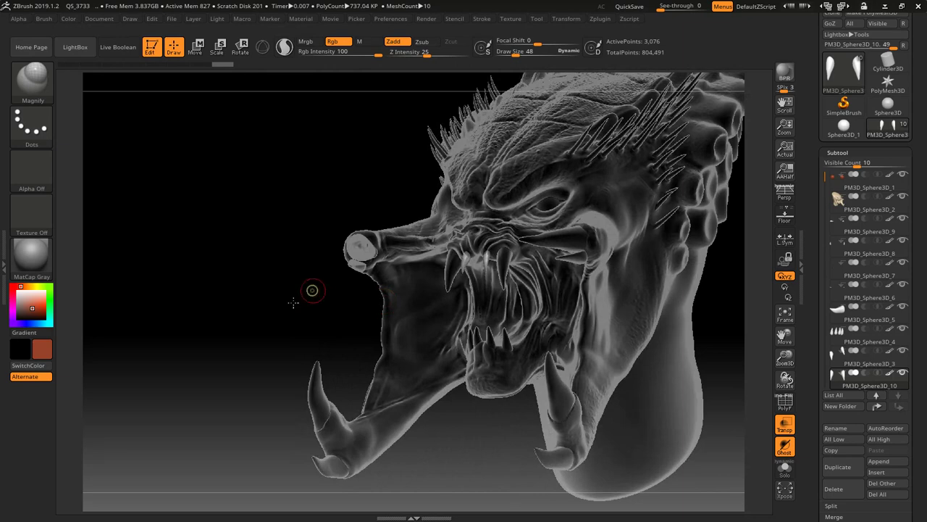
mouse_move(311, 290)
right_down()
mouse_move(273, 321)
mouse_move(735, 385)
right_up()
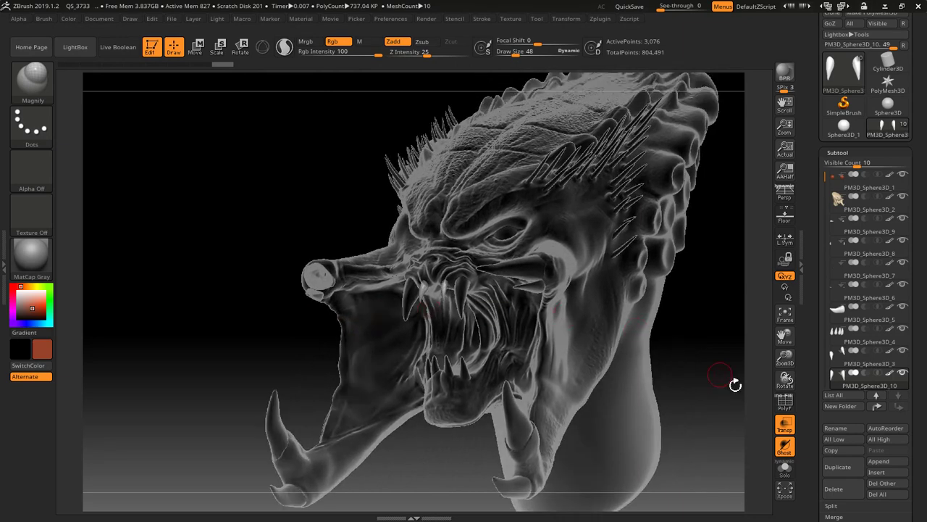
click(776, 422)
ctrl+right_drag(697, 404, 670, 337)
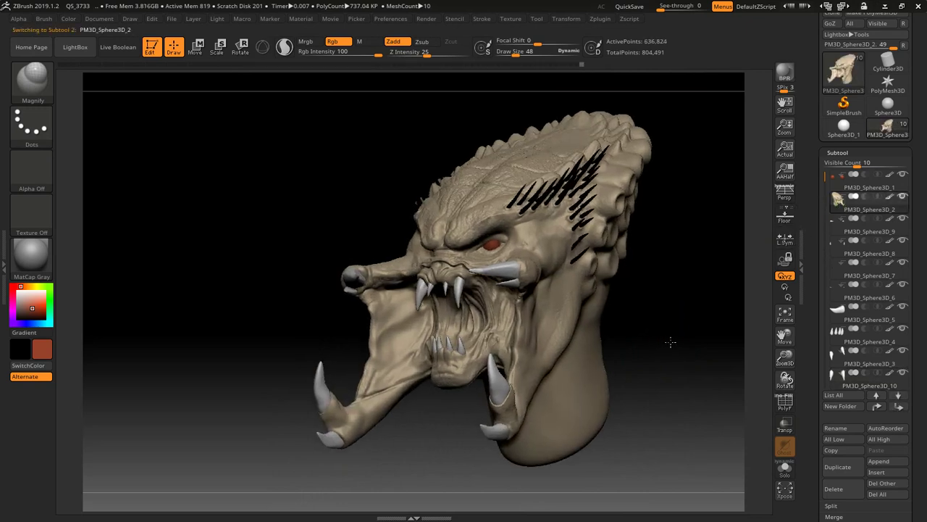
- Switch to the Standard brush and give it the cracked-texture Alpha 56
ctrl+right_drag(670, 337, 672, 363)
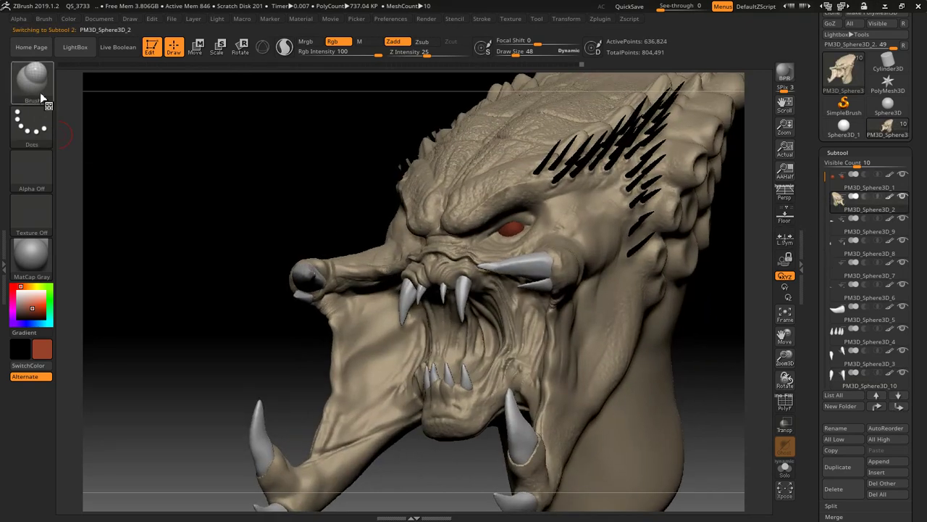
click(33, 81)
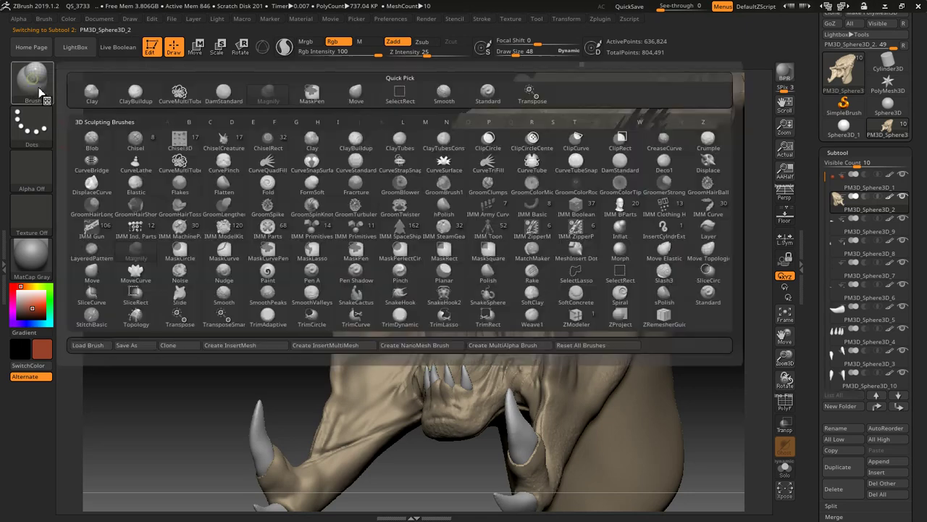
click(482, 102)
click(36, 181)
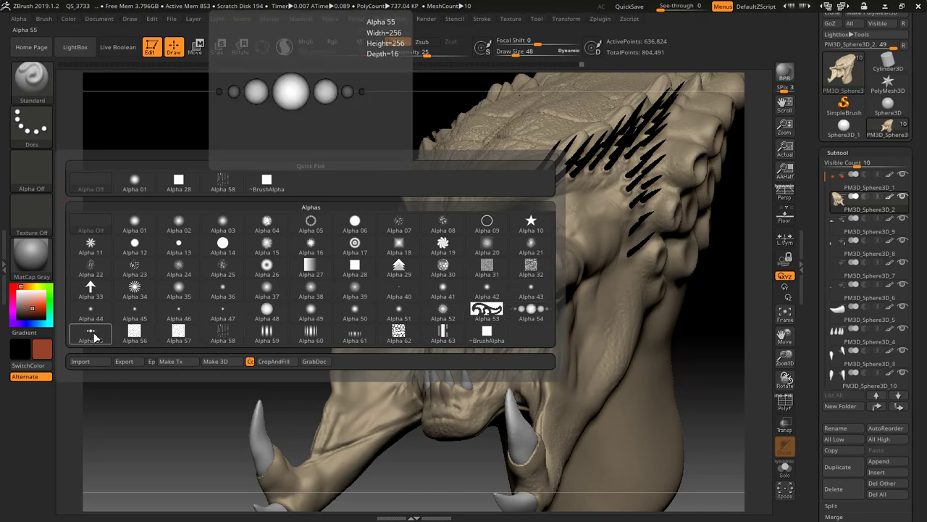
click(135, 334)
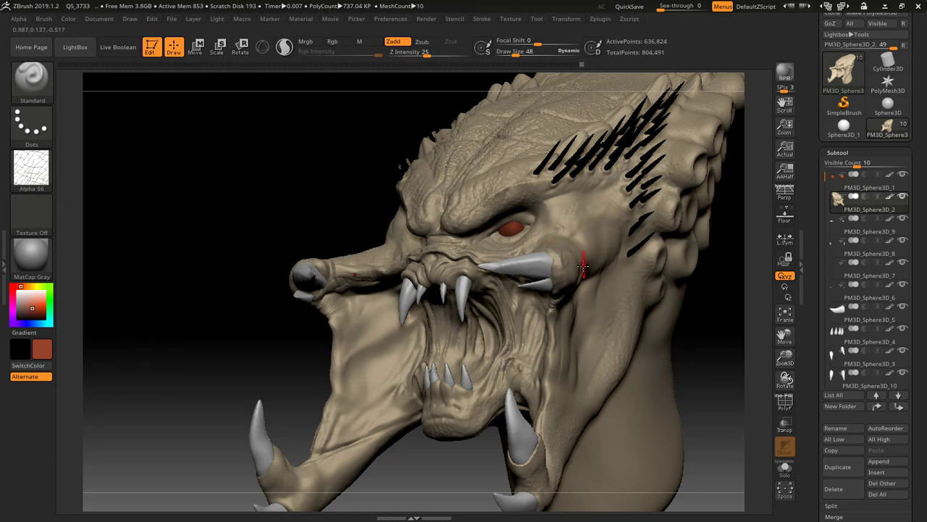
key(s)
drag(576, 266, 623, 267)
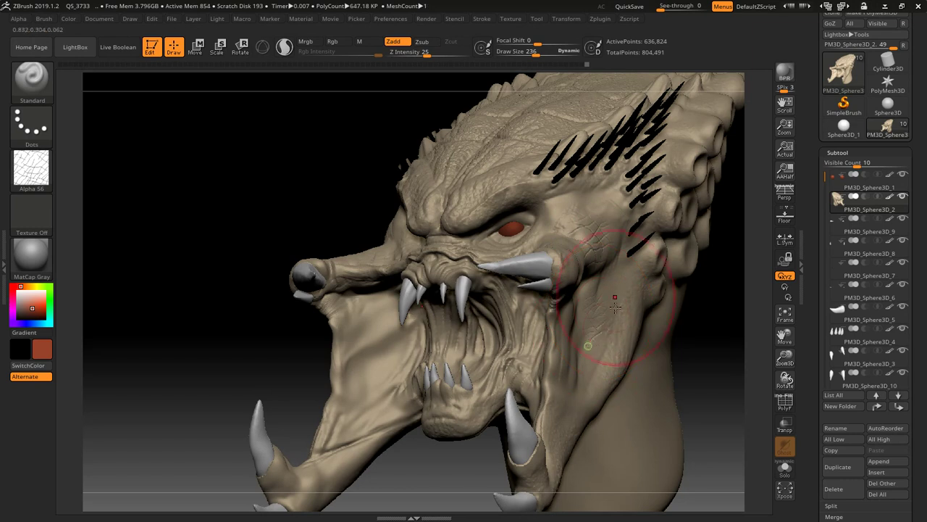
drag(592, 320, 618, 283)
drag(570, 358, 588, 197)
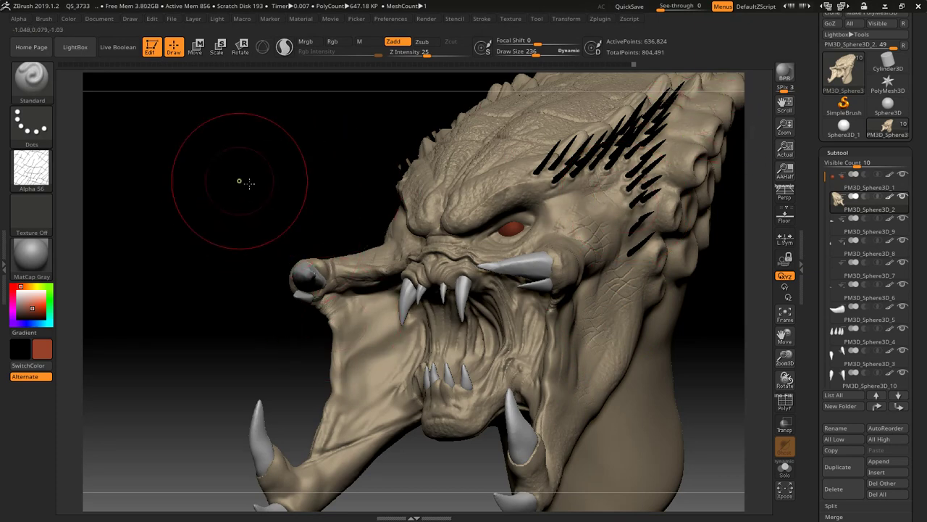
mouse_move(238, 182)
mouse_down()
mouse_move(265, 191)
mouse_move(328, 280)
mouse_up()
mouse_move(275, 261)
mouse_down()
mouse_move(497, 289)
mouse_move(480, 294)
mouse_up()
key(s)
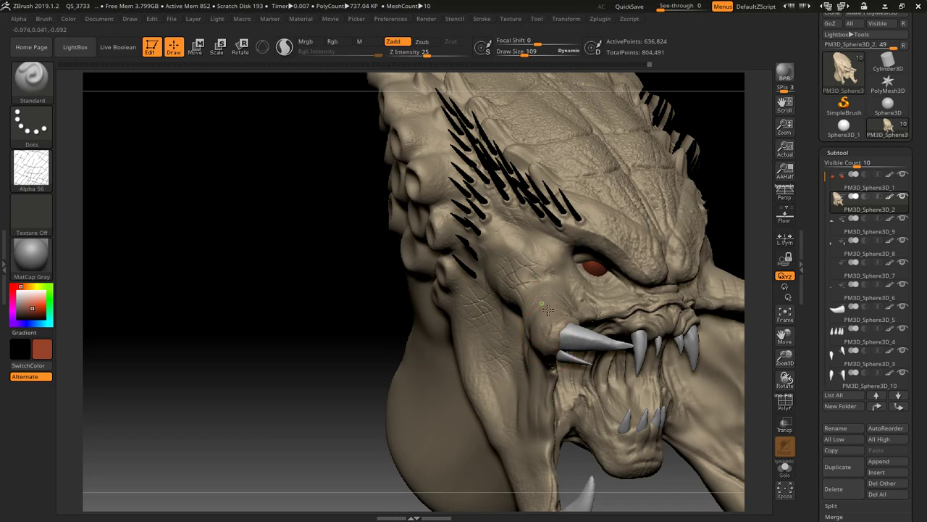
drag(547, 309, 551, 246)
drag(320, 307, 490, 290)
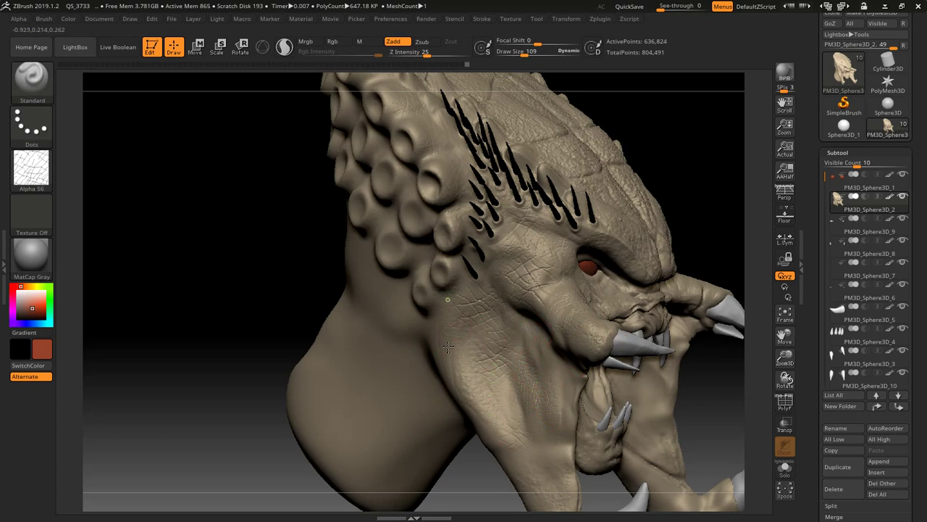
mouse_move(217, 234)
mouse_down()
mouse_move(244, 241)
mouse_move(362, 207)
mouse_up()
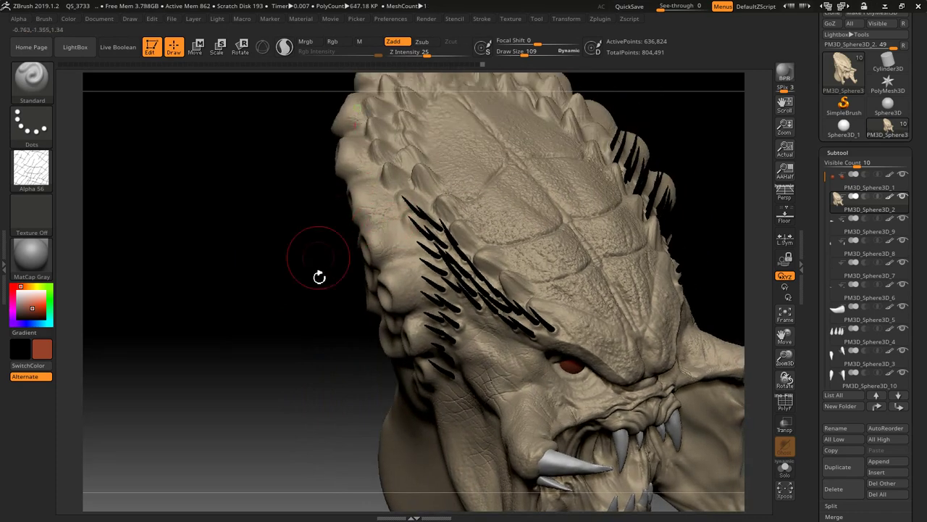
drag(300, 320, 245, 201)
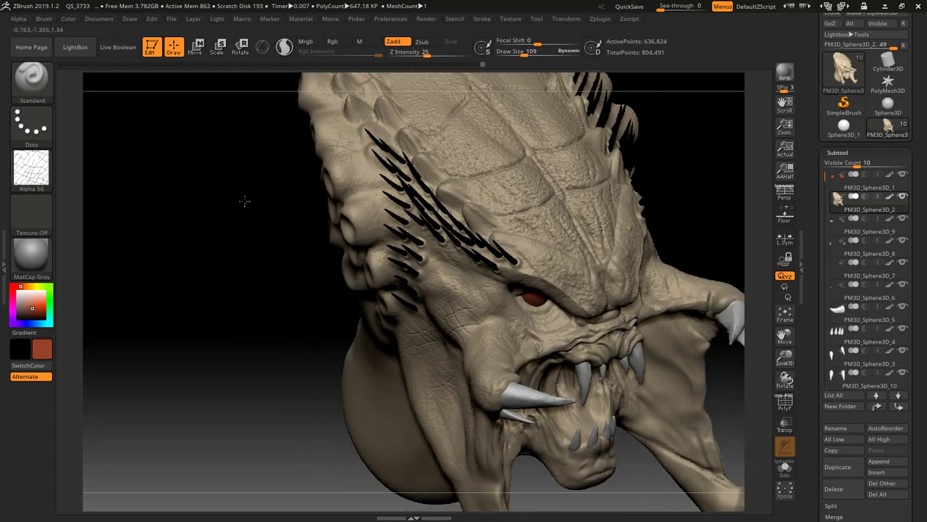
mouse_move(281, 272)
mouse_down()
mouse_move(282, 325)
mouse_move(268, 330)
mouse_move(265, 315)
mouse_move(253, 316)
mouse_move(275, 286)
mouse_up()
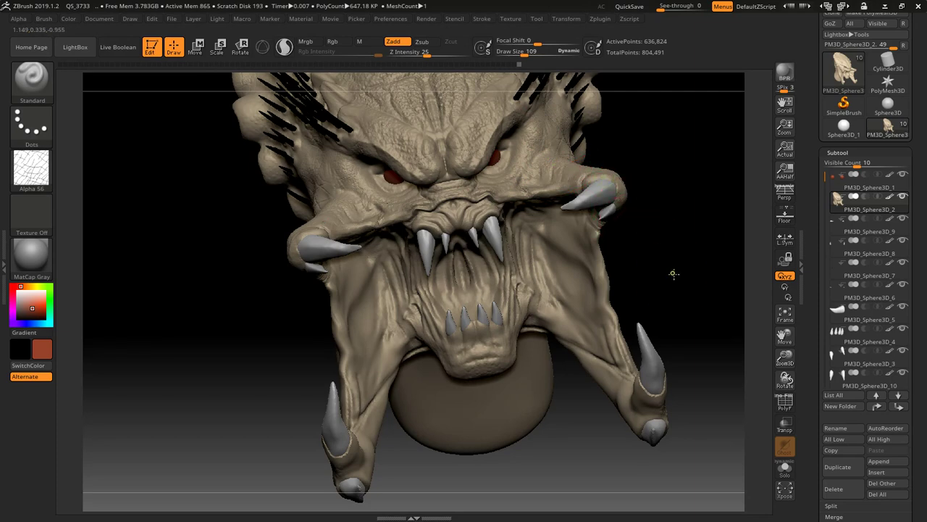
- Stipple Alpha 23 dotted texture over the forehead and the jaw near the tusk
click(36, 173)
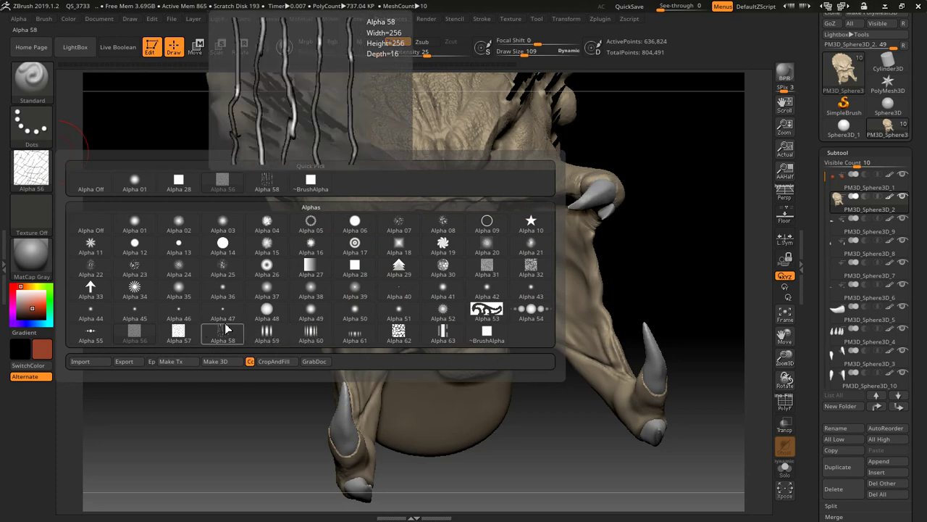
click(133, 271)
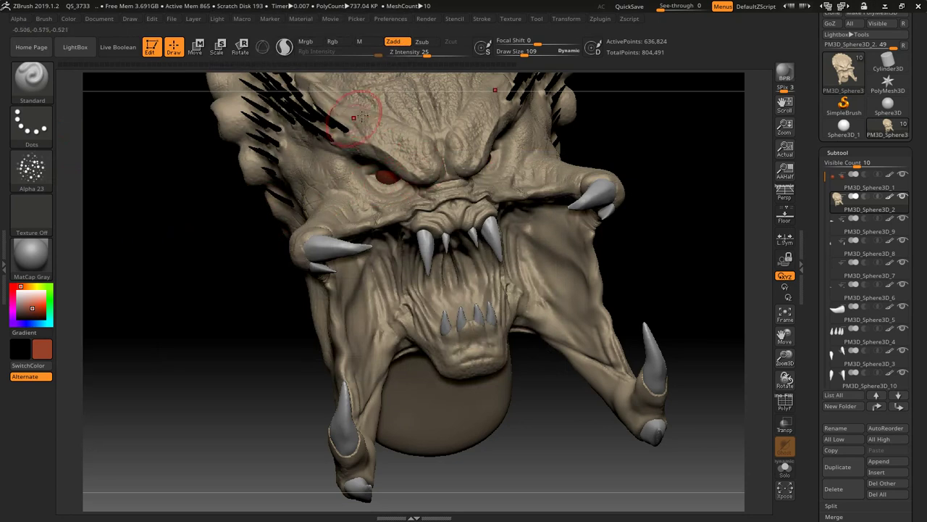
drag(402, 126, 435, 171)
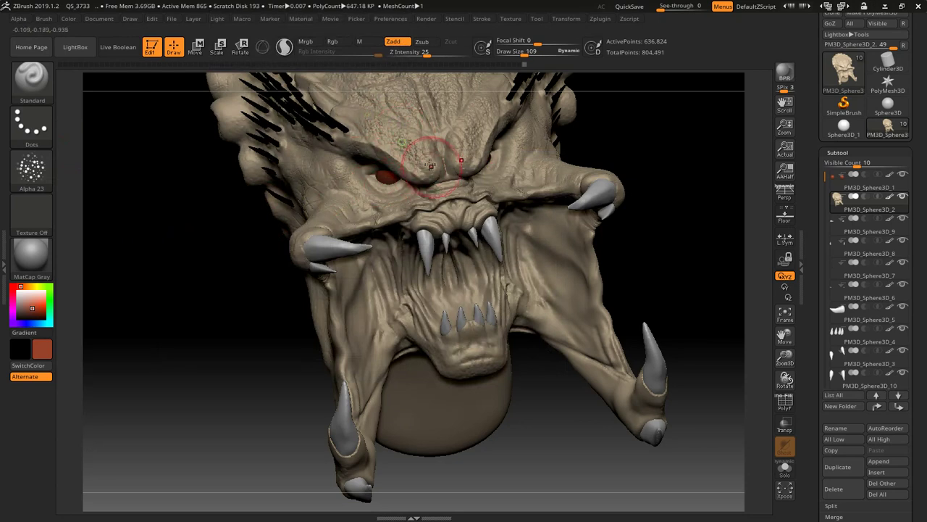
drag(372, 114, 362, 108)
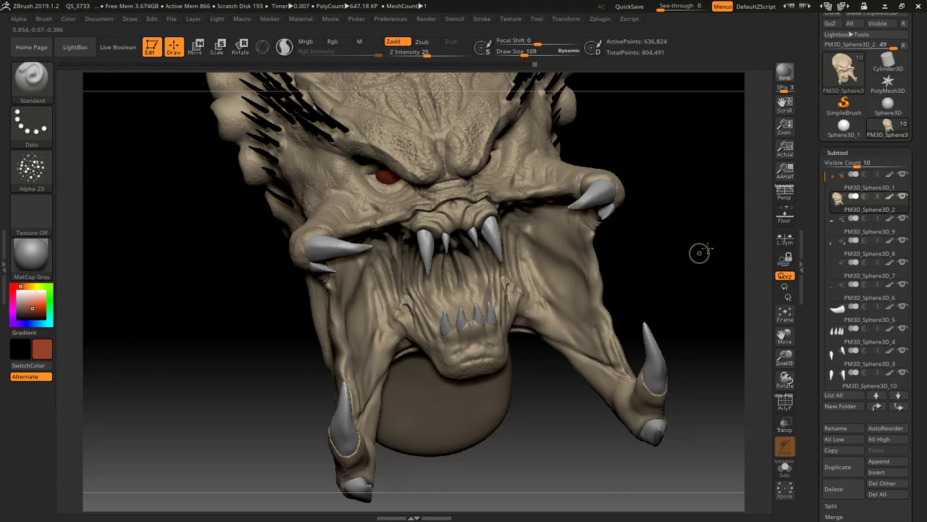
mouse_move(697, 253)
mouse_down()
mouse_move(730, 234)
mouse_move(473, 452)
mouse_up()
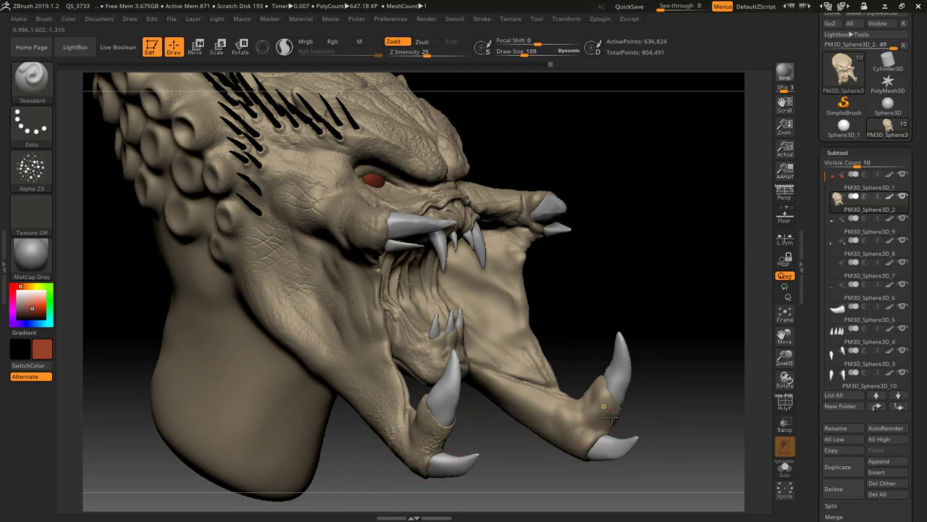
mouse_move(604, 413)
mouse_down()
mouse_move(600, 384)
mouse_move(585, 441)
mouse_move(601, 403)
mouse_move(621, 399)
mouse_up()
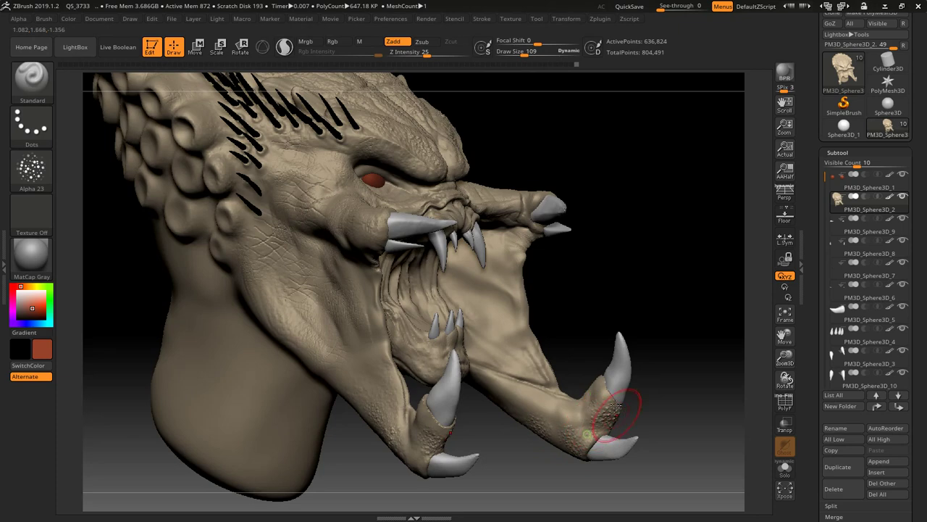
drag(629, 270, 634, 274)
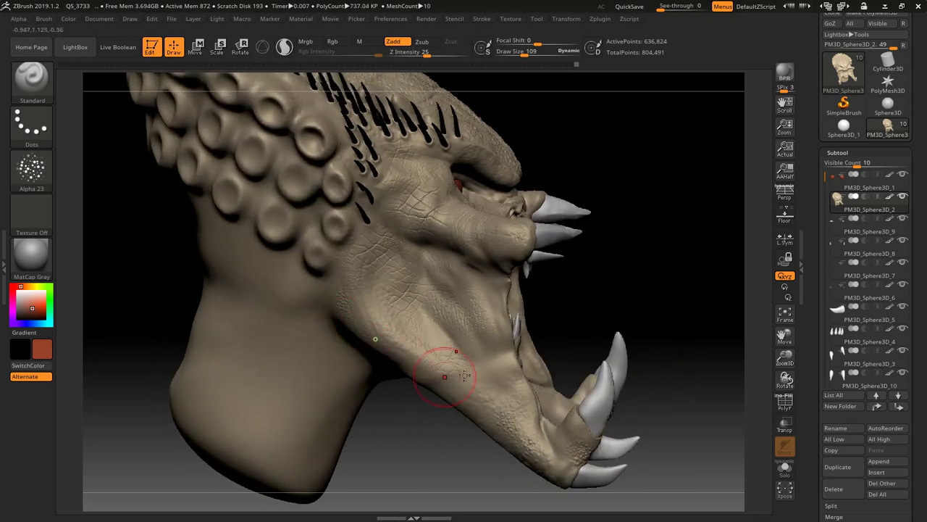
mouse_move(615, 306)
mouse_down()
mouse_move(600, 315)
mouse_move(470, 243)
mouse_up()
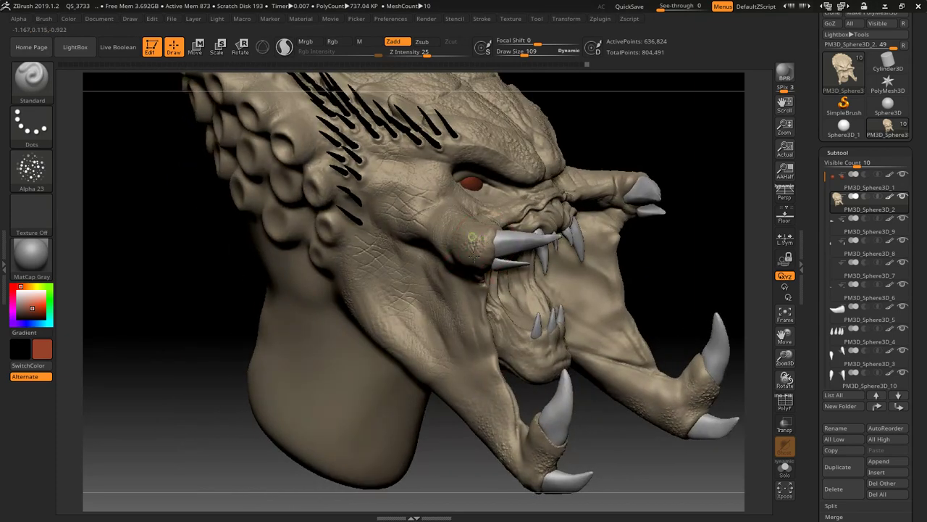
- Undo back to a centred, zoomed-in frontal view of the head
key(ctrl+z)
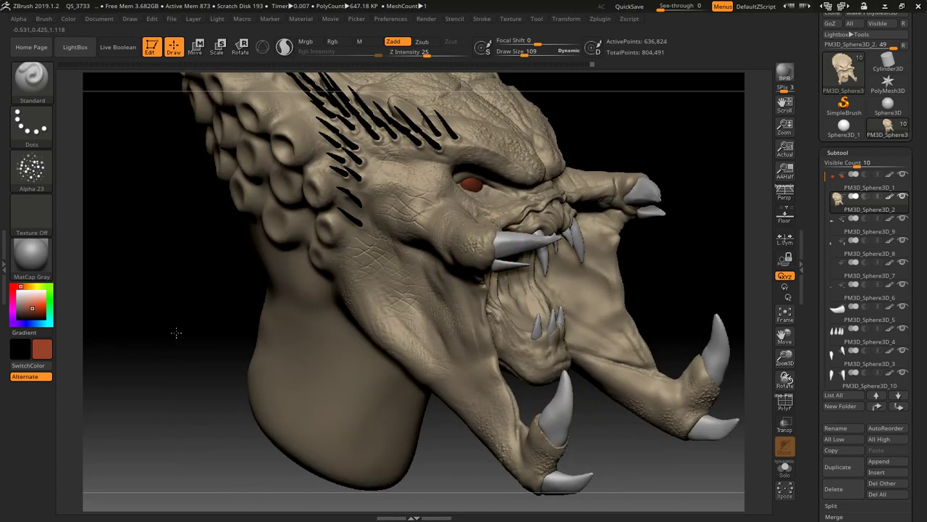
key(ctrl+z)
key(ctrl+z)
key(ctrl+z)
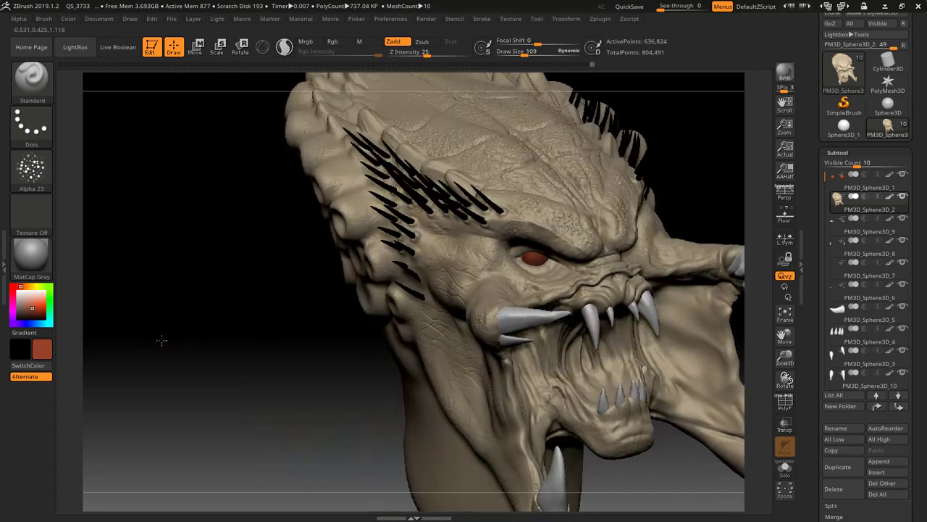
key(ctrl+z)
key(ctrl+z)
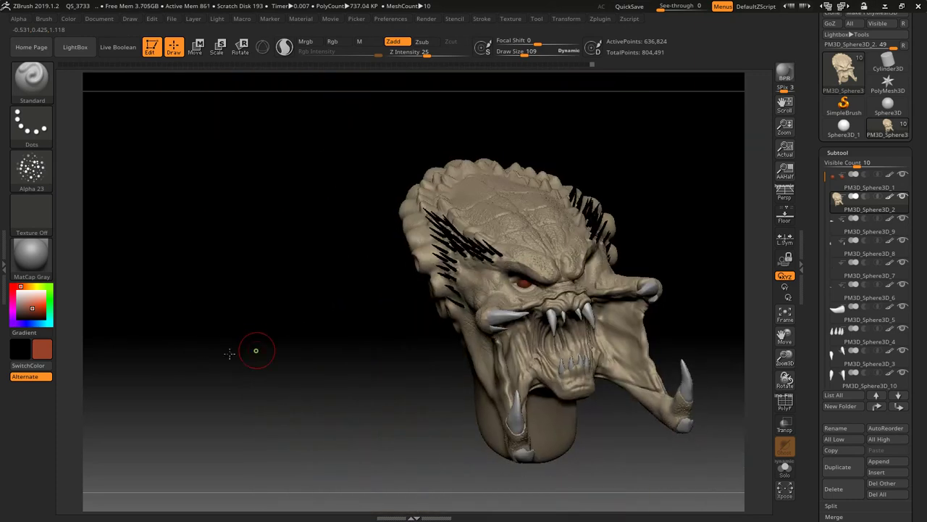
key(ctrl+z)
key(ctrl+z)
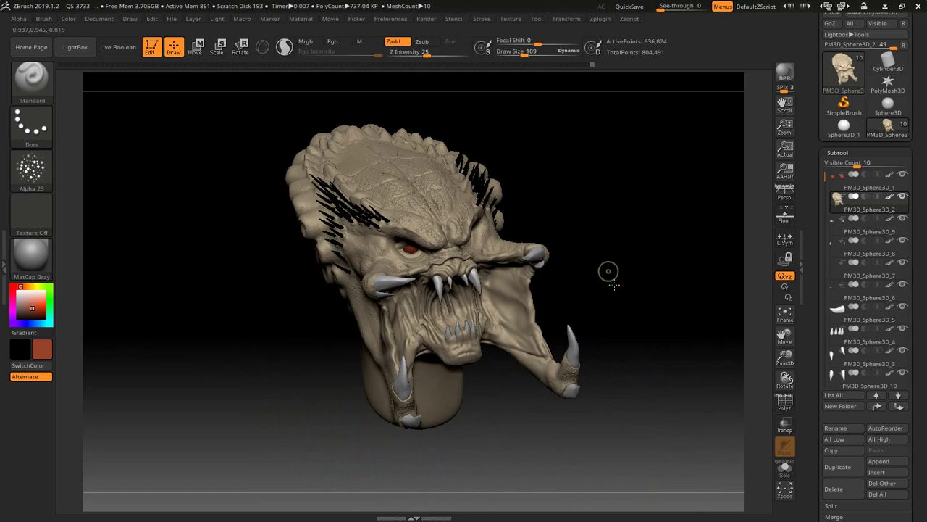
key(ctrl+z)
key(ctrl+z)
key(ctrl+z)
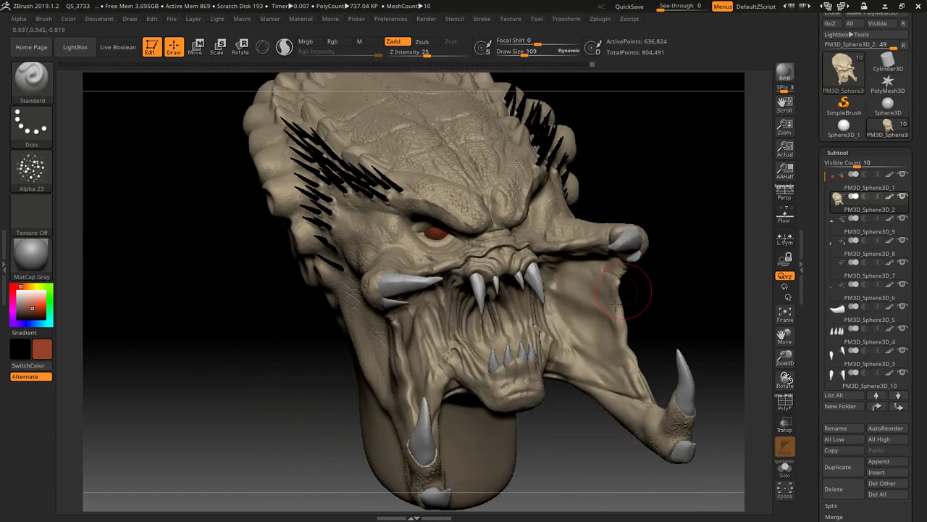
key(ctrl+z)
key(ctrl+z)
key(ctrl+z)
key(ctrl+z)
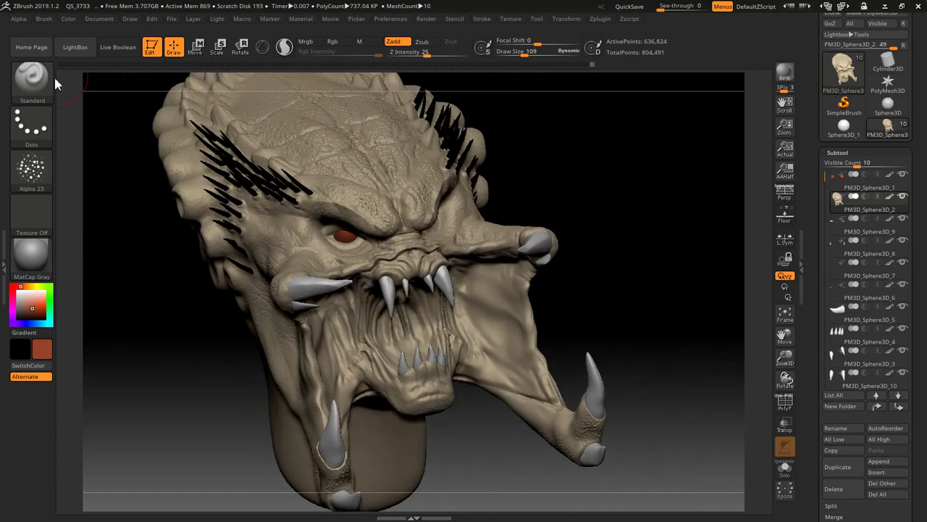
- Set the brush alpha to Off
click(31, 169)
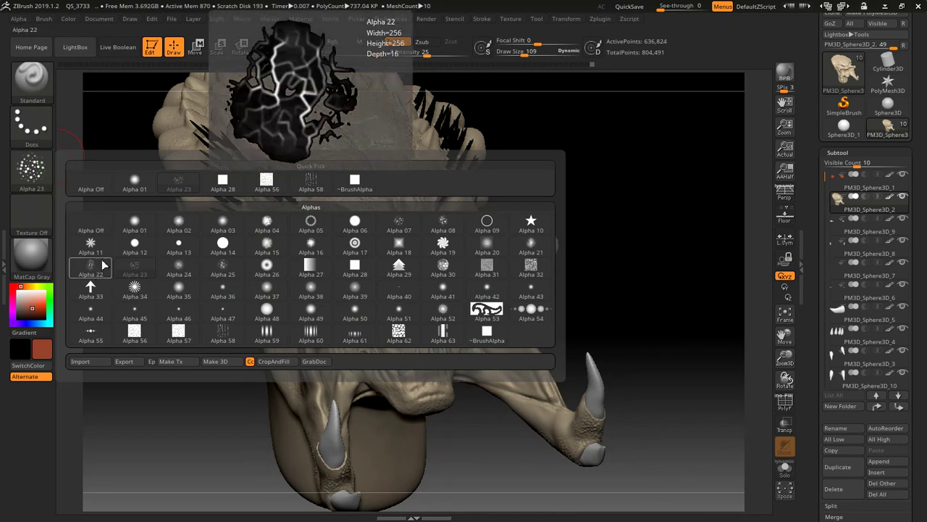
click(40, 176)
click(87, 181)
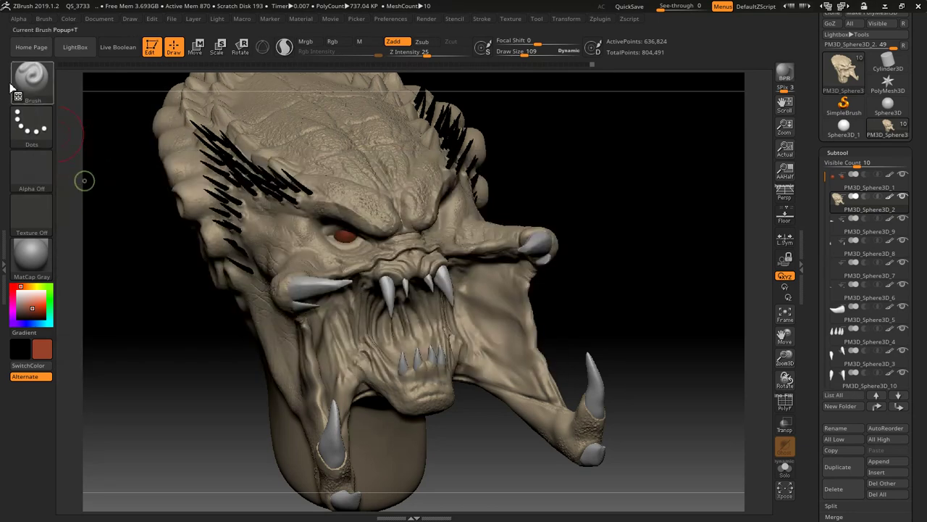
click(31, 76)
- Select DamStandard at draw size 45 and carve a first crease on the cheek
click(223, 92)
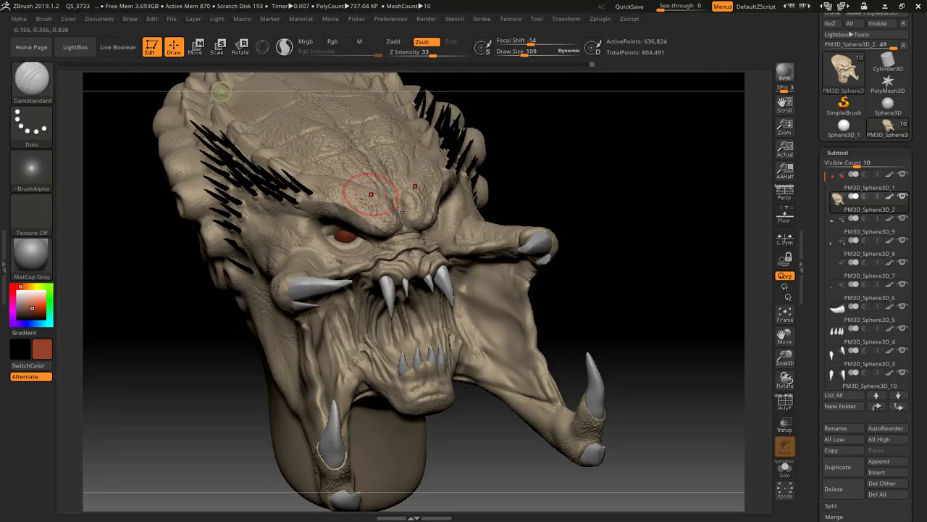
key(s)
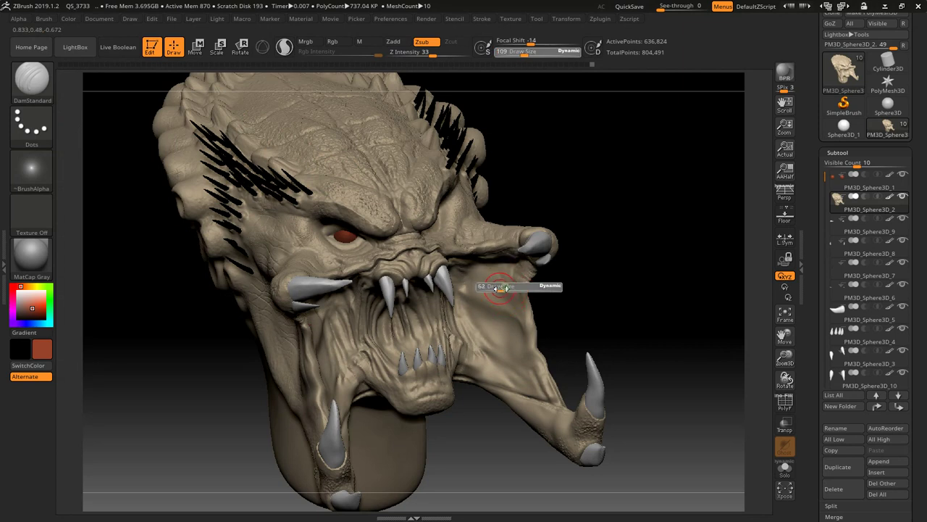
mouse_move(497, 288)
mouse_down()
mouse_move(476, 296)
mouse_move(528, 357)
mouse_up()
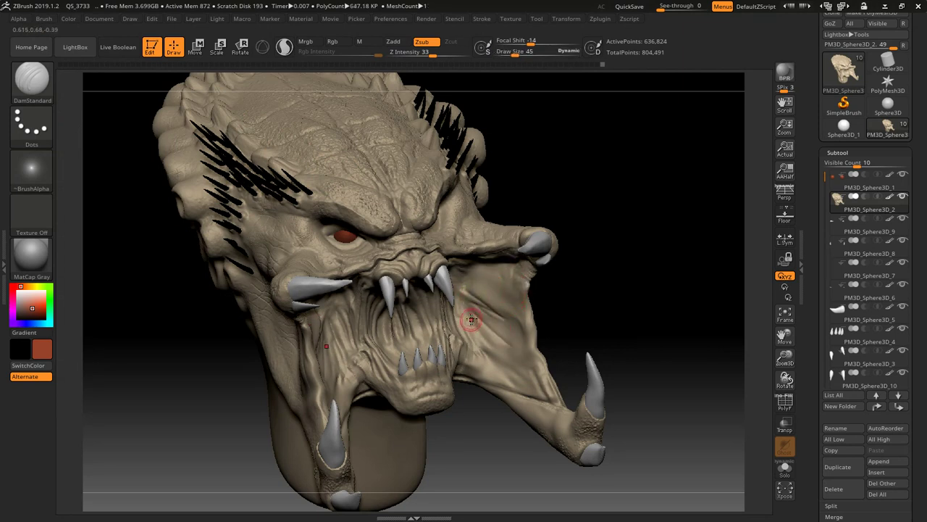
drag(528, 357, 530, 360)
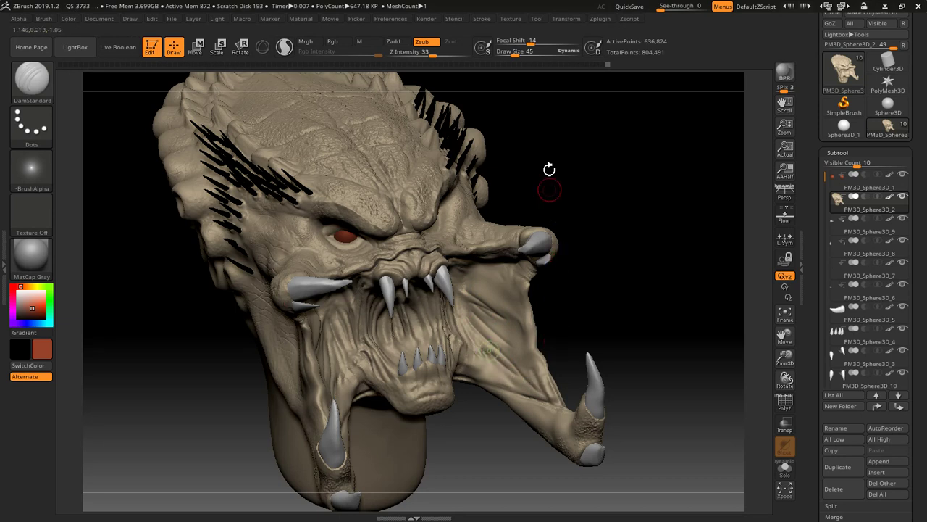
- Enable Lazy Mouse and carve smoothed creases across the cheek toward the jaw
click(481, 18)
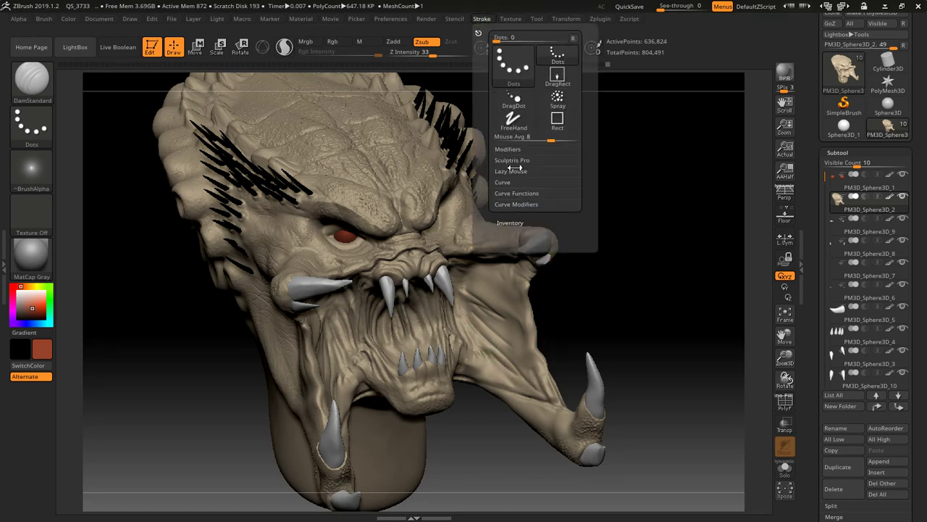
click(512, 171)
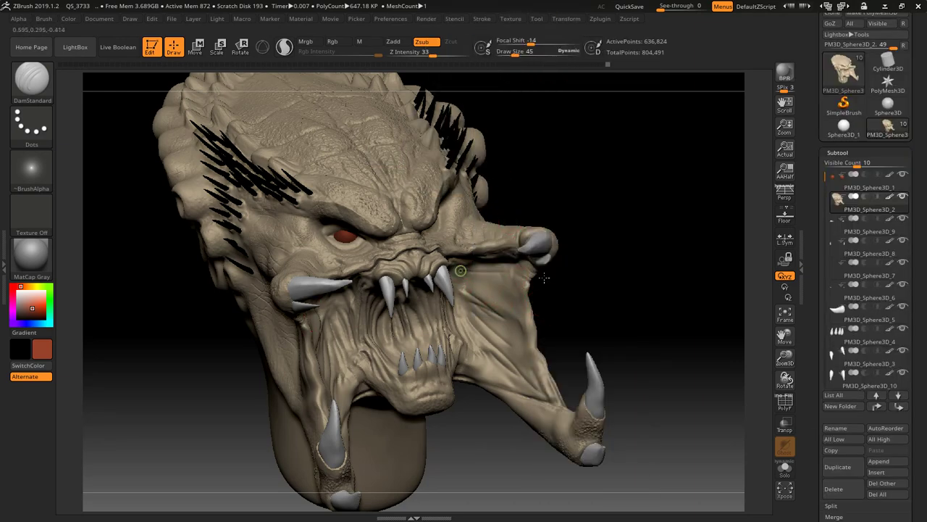
mouse_move(471, 313)
mouse_down()
mouse_move(540, 417)
mouse_move(557, 411)
mouse_up()
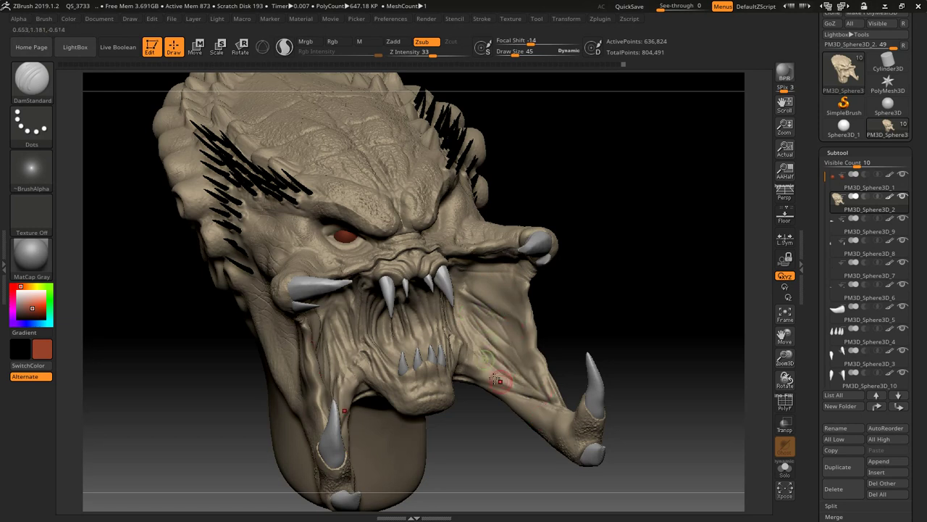
drag(510, 343, 479, 294)
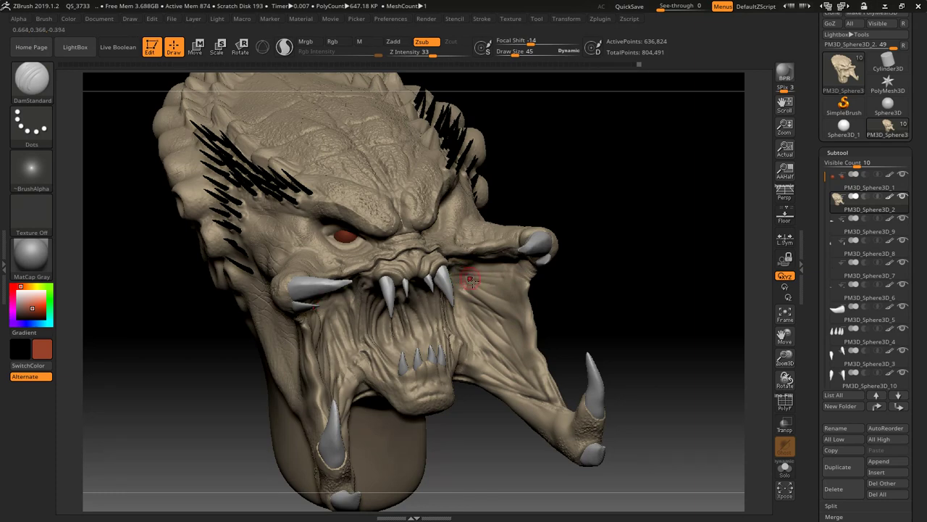
drag(474, 285, 470, 291)
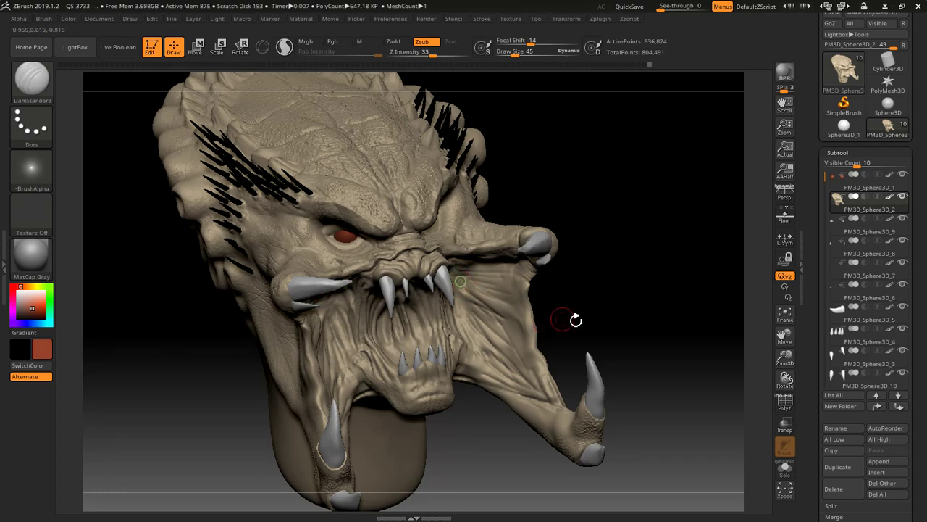
mouse_move(617, 321)
mouse_down()
mouse_move(617, 309)
mouse_move(612, 338)
mouse_up()
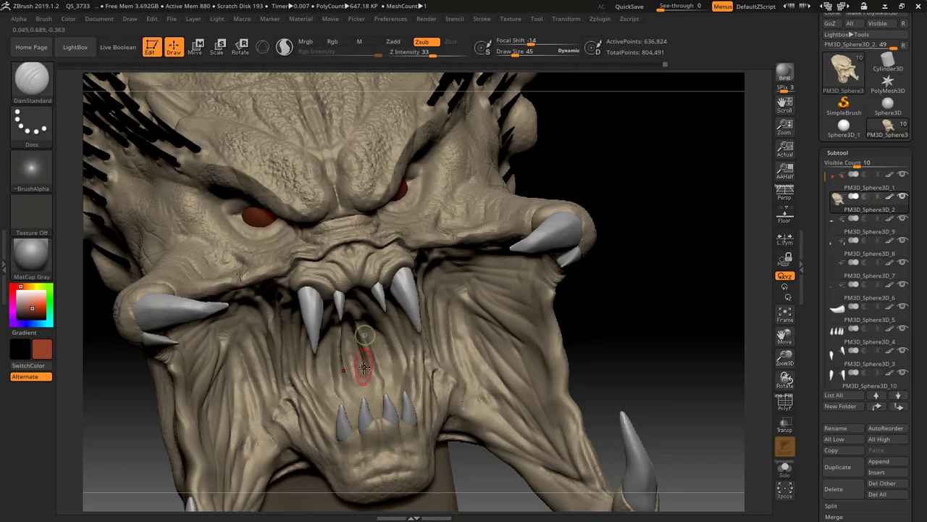
- Carve several DamStandard creases down the chin and across the left cheek
mouse_move(357, 326)
mouse_down()
mouse_move(357, 370)
mouse_move(346, 330)
mouse_up()
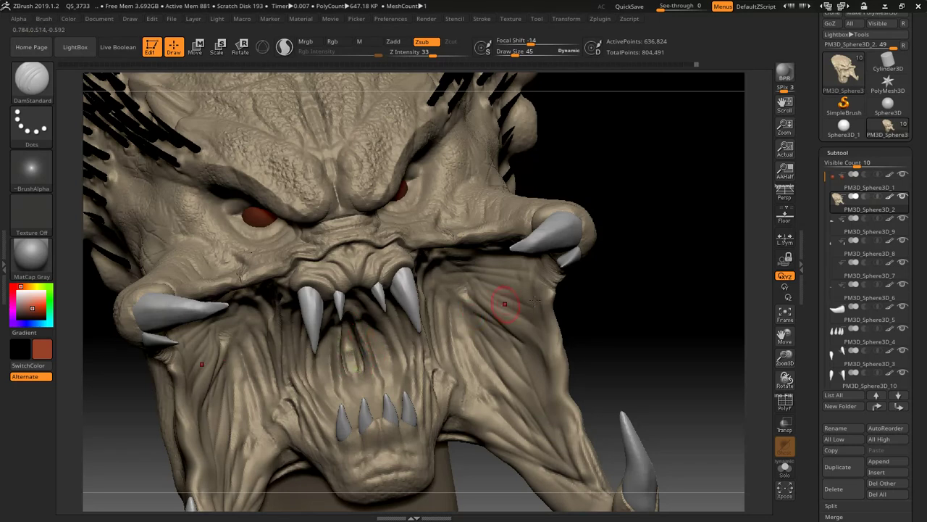
mouse_move(631, 304)
mouse_down()
mouse_move(633, 288)
mouse_move(537, 334)
mouse_up()
click(537, 345)
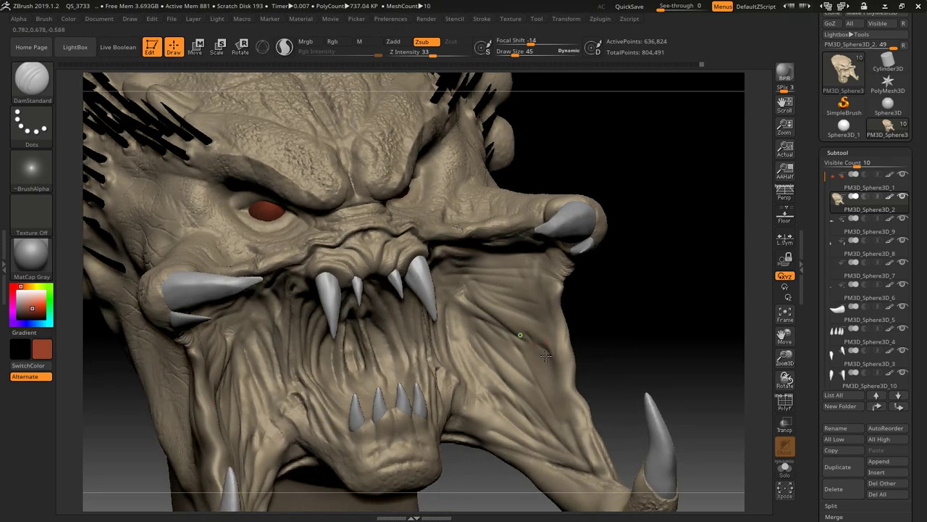
click(505, 308)
click(529, 376)
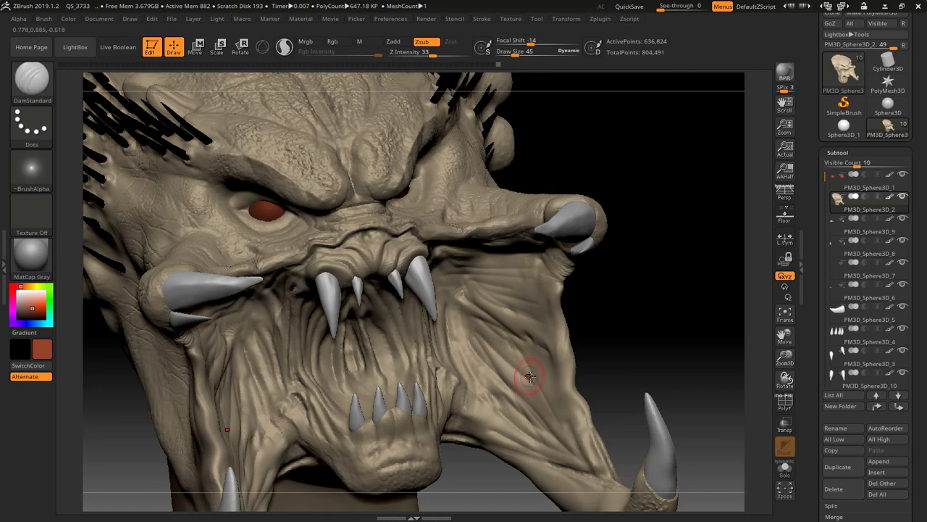
click(563, 403)
drag(501, 376, 449, 316)
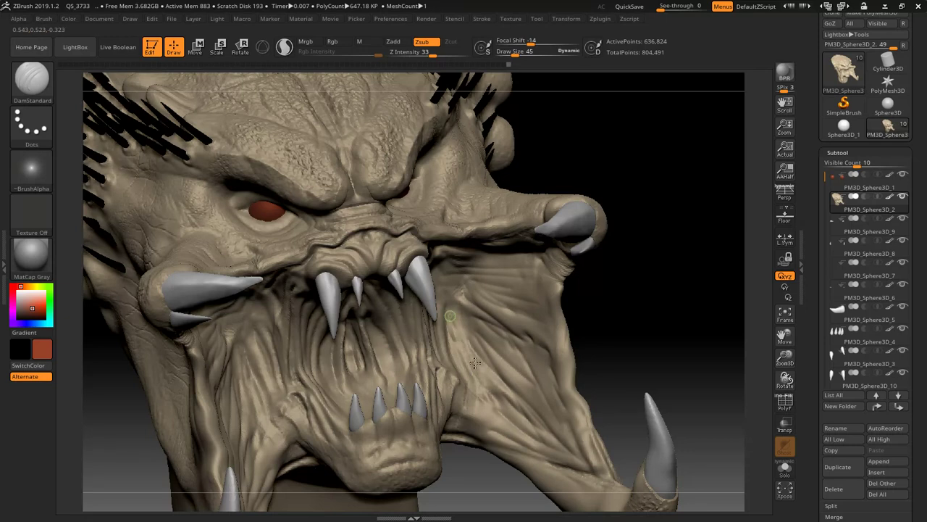
mouse_move(500, 412)
mouse_down()
mouse_move(467, 421)
mouse_move(476, 394)
mouse_up()
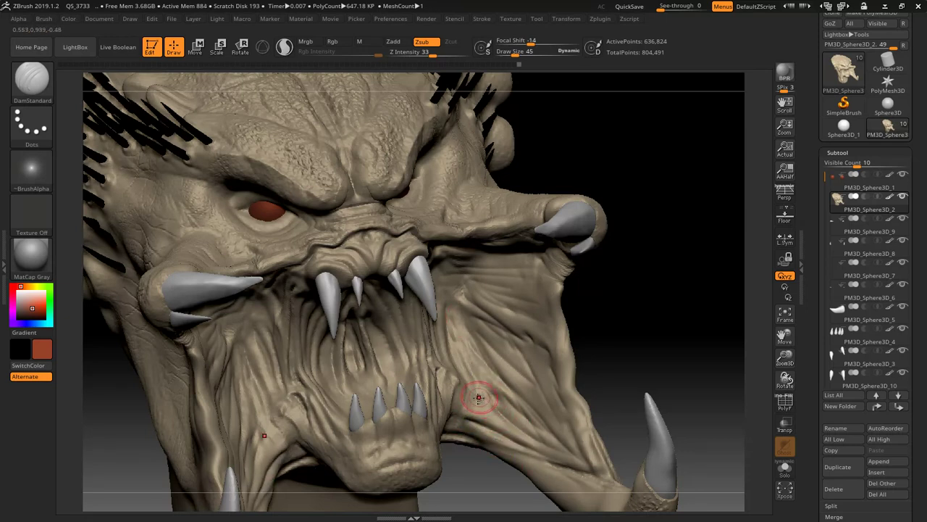
mouse_move(522, 335)
mouse_down()
mouse_move(457, 334)
mouse_move(512, 331)
mouse_up()
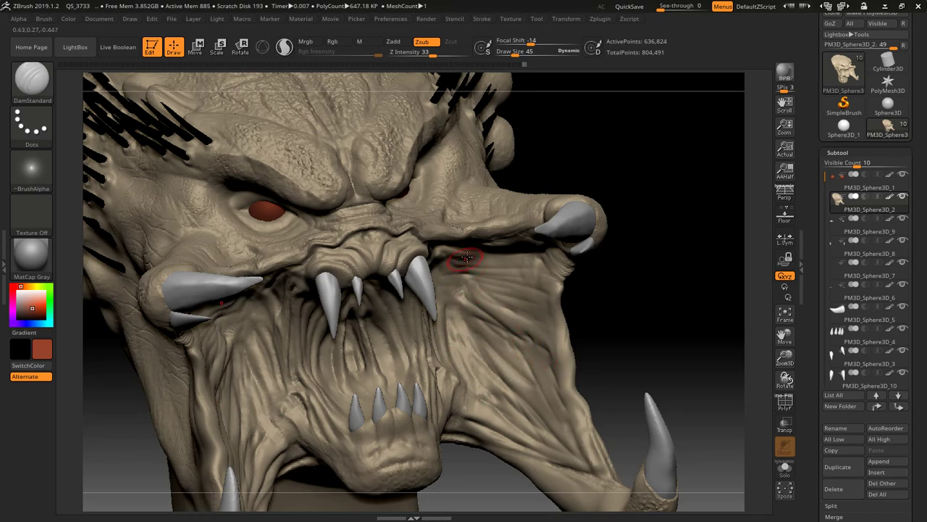
- Undo the last crease, frame the head, and turn to its left side
key(ctrl+z)
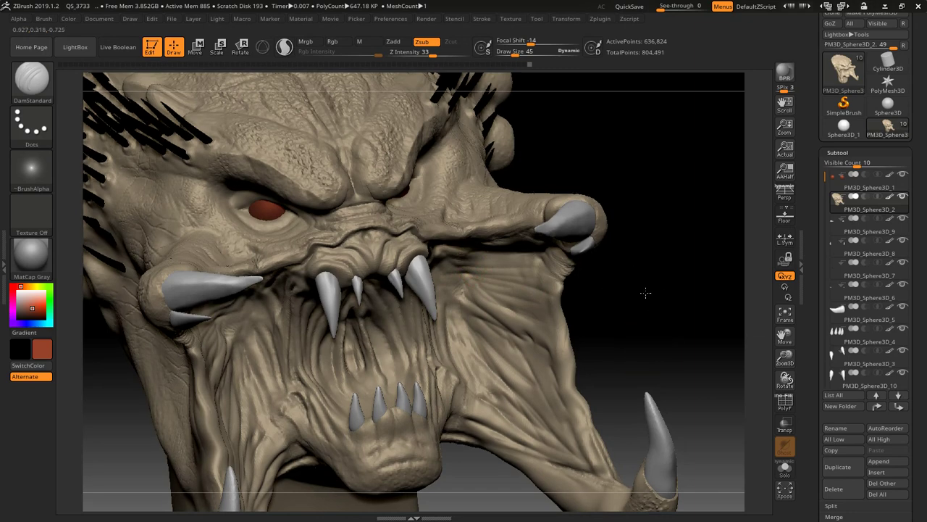
key(f)
mouse_move(647, 299)
alt+mouse_down()
mouse_move(655, 325)
mouse_move(643, 327)
alt+mouse_up()
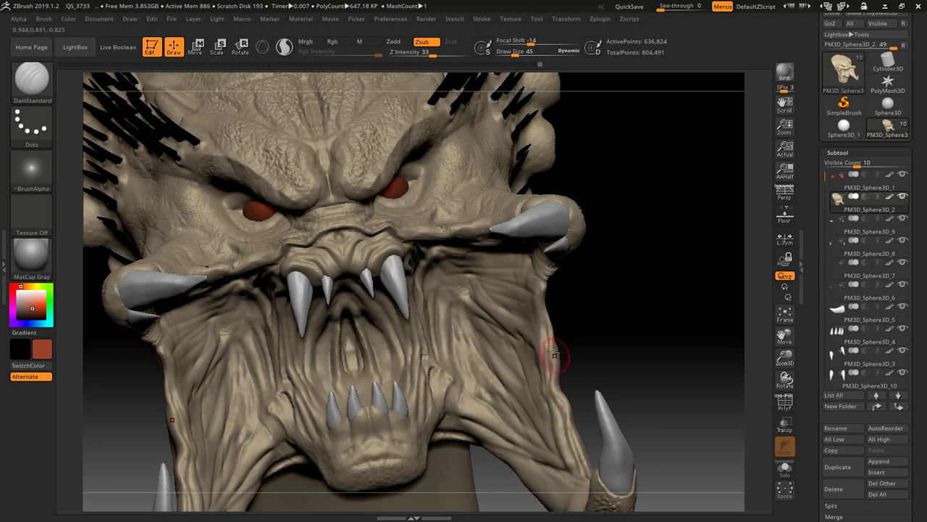
drag(631, 317, 534, 309)
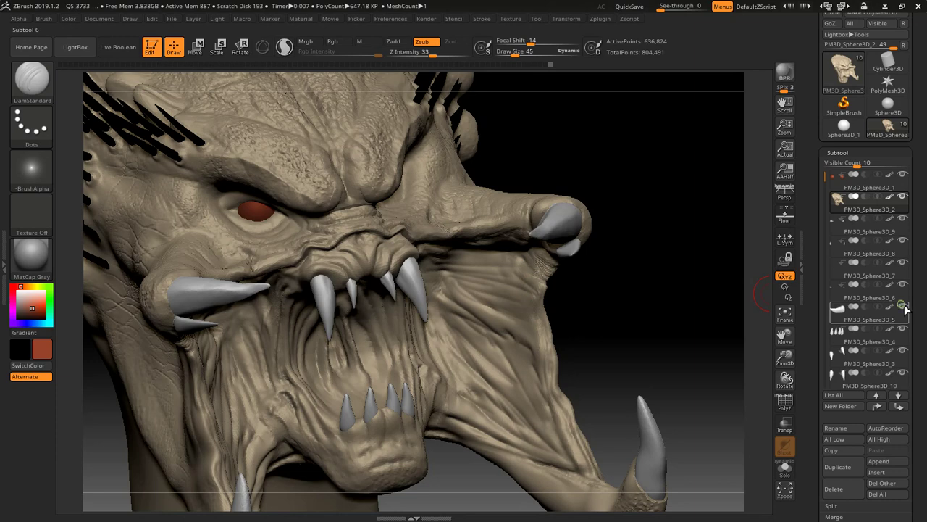
mouse_move(869, 319)
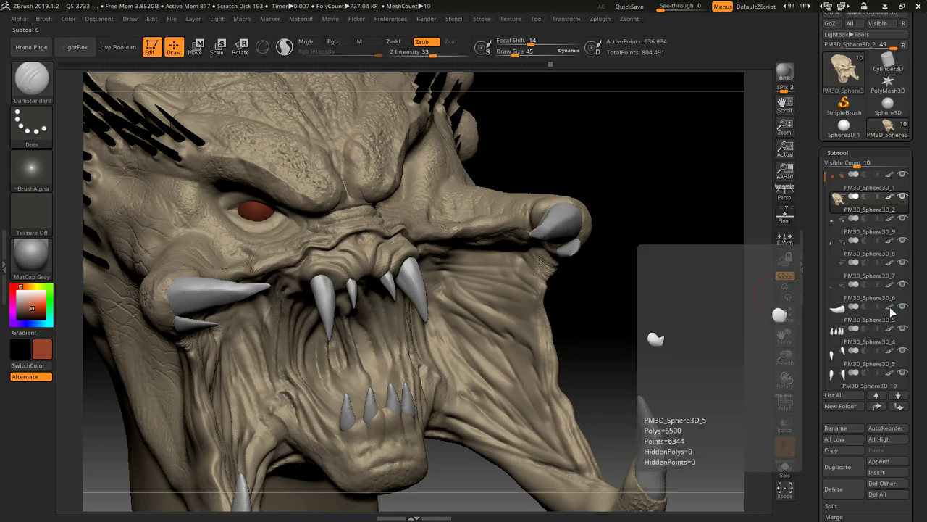
- Identify the horn and spike piece PM3D_Sphere3D_9 by toggling its visibility, then select it
scroll(663, 293, down, 3)
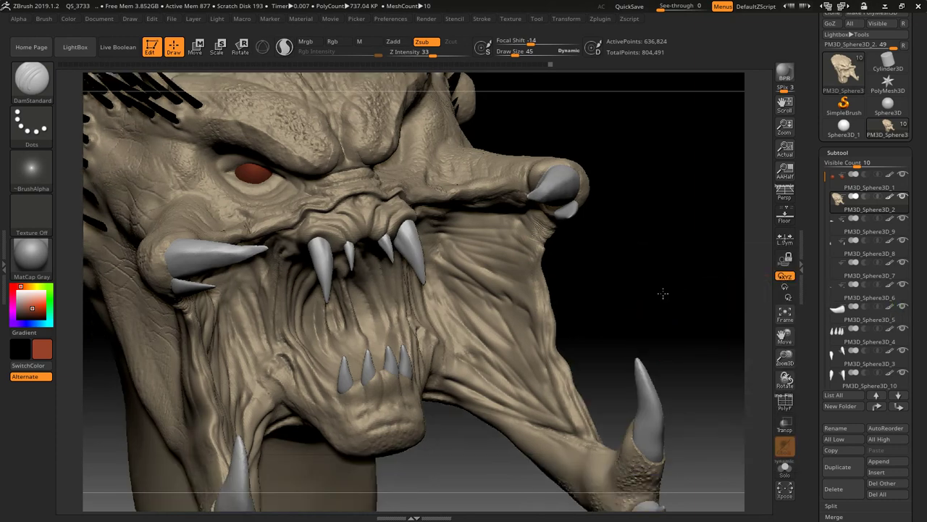
click(903, 220)
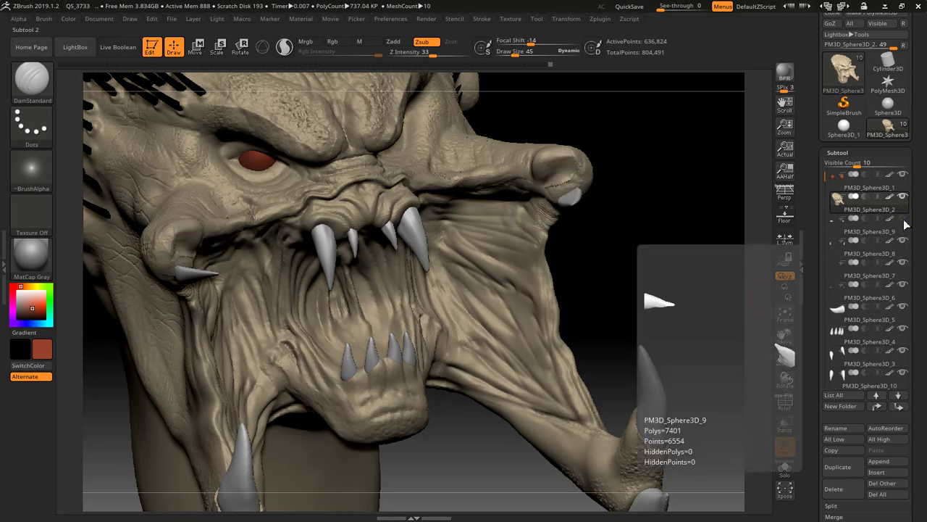
click(903, 219)
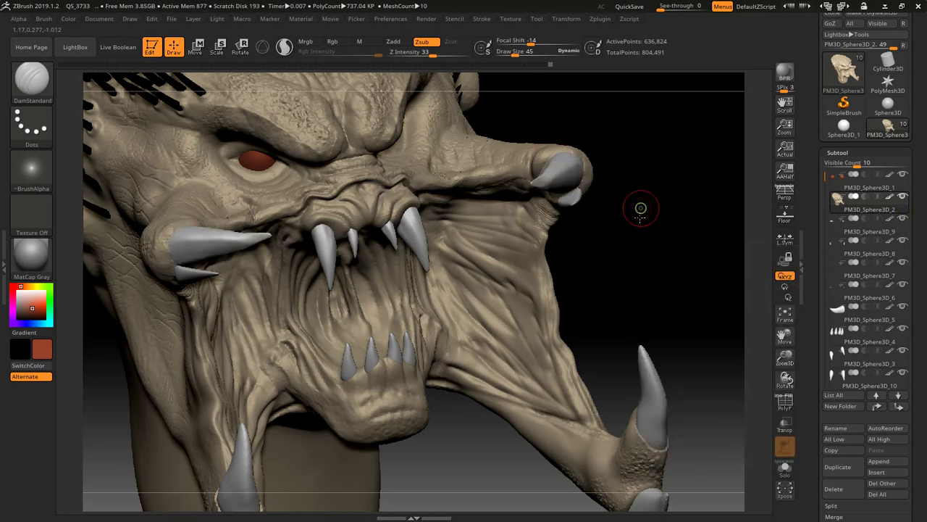
mouse_move(640, 209)
mouse_down()
mouse_move(640, 247)
mouse_move(560, 181)
mouse_move(569, 185)
mouse_up()
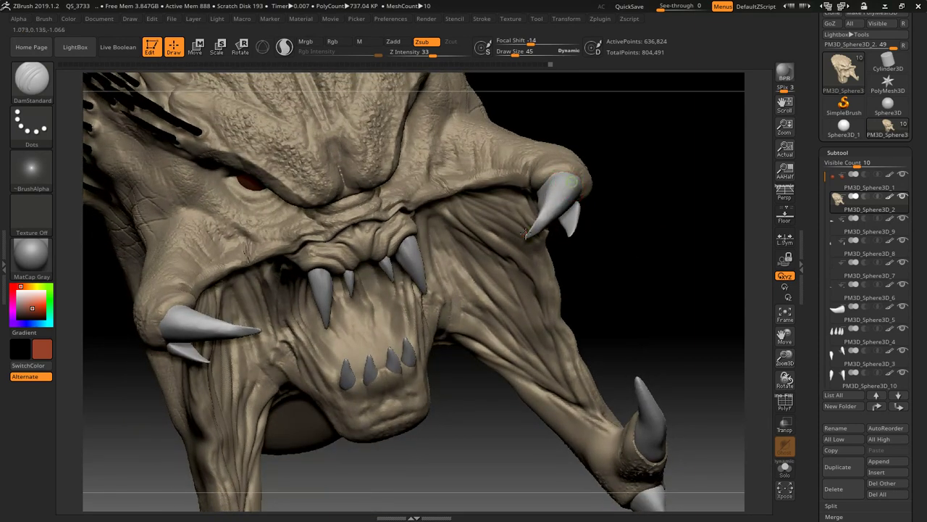
drag(648, 249, 669, 258)
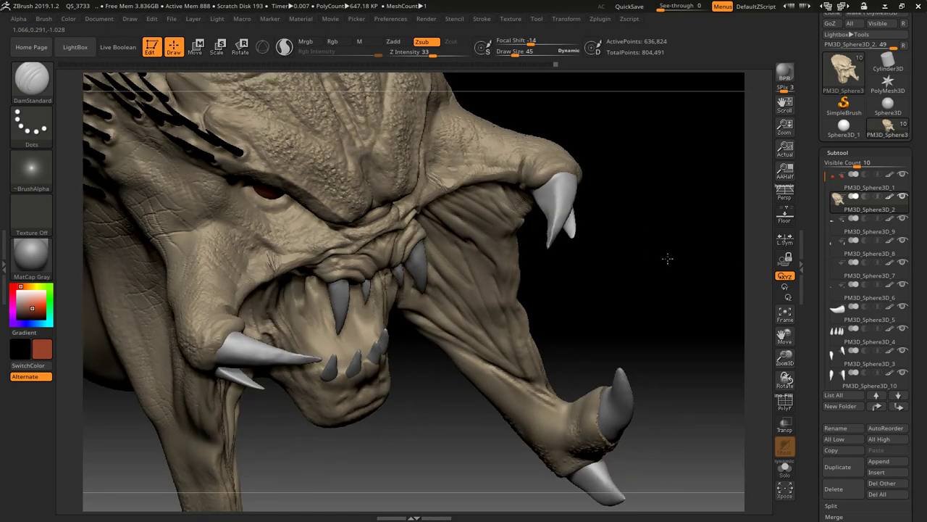
click(901, 219)
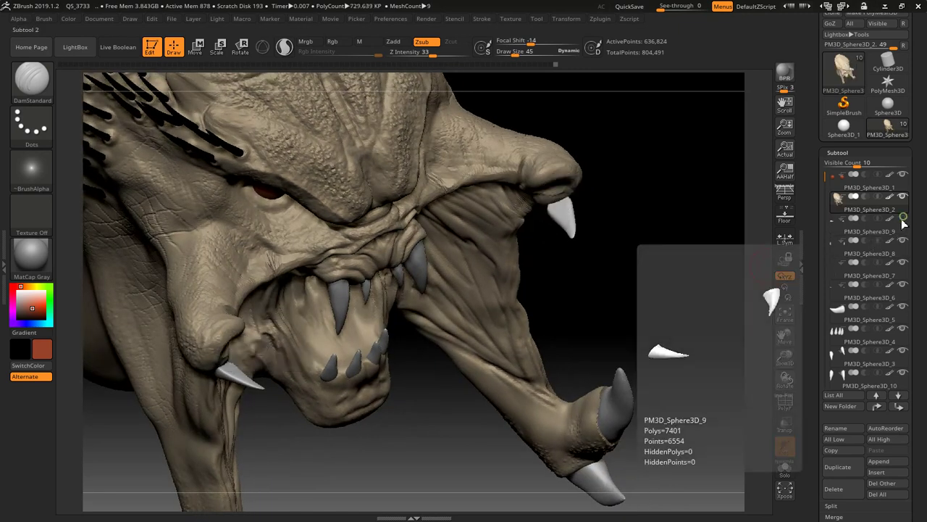
click(840, 231)
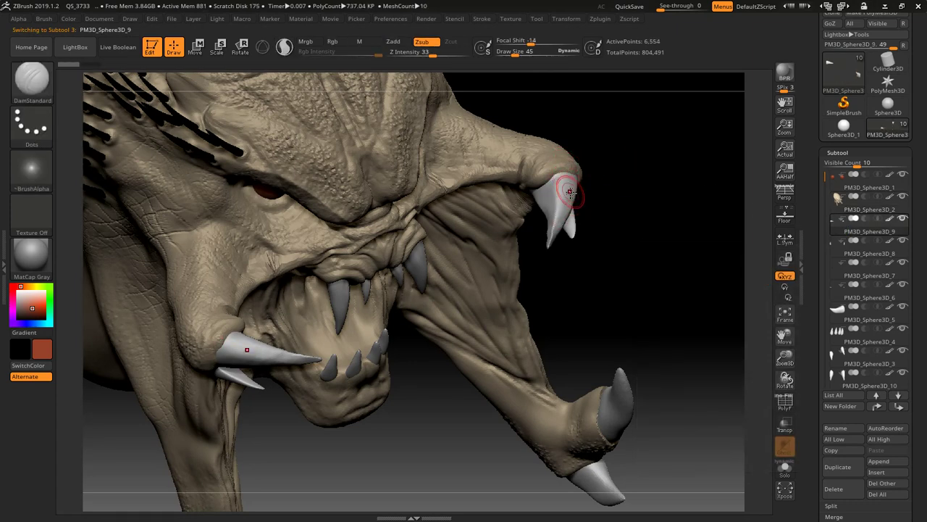
- At draw size 30, thicken the upper horn's base, then hide the lower horn piece
key(s)
drag(567, 191, 568, 190)
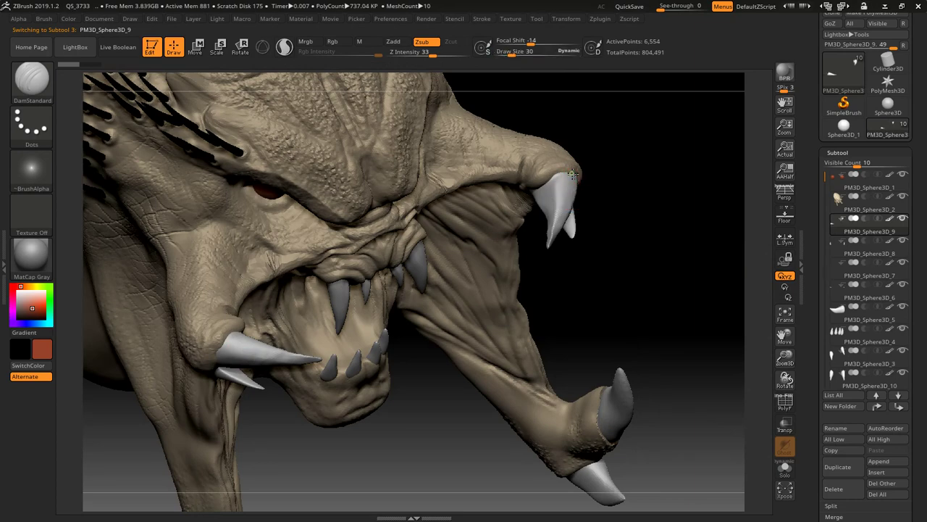
drag(560, 224, 548, 181)
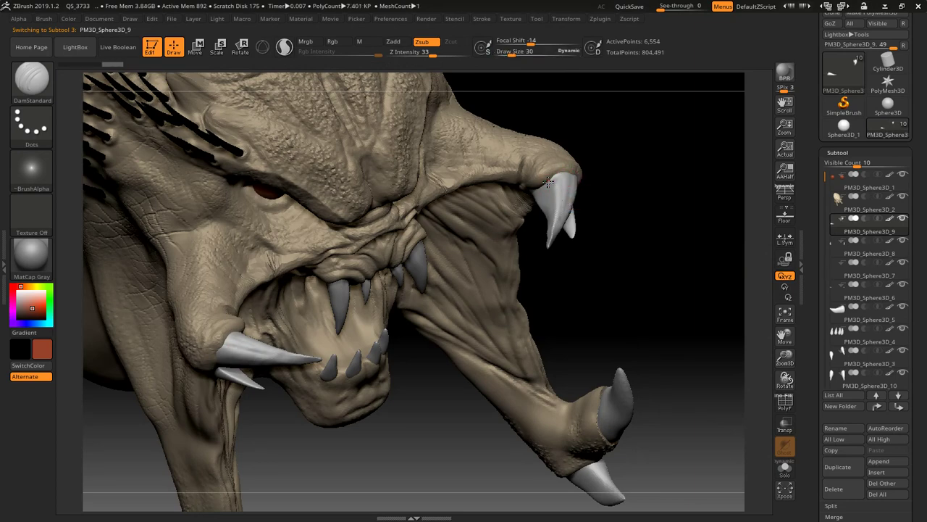
mouse_move(638, 240)
mouse_down()
mouse_move(531, 194)
mouse_move(563, 180)
mouse_up()
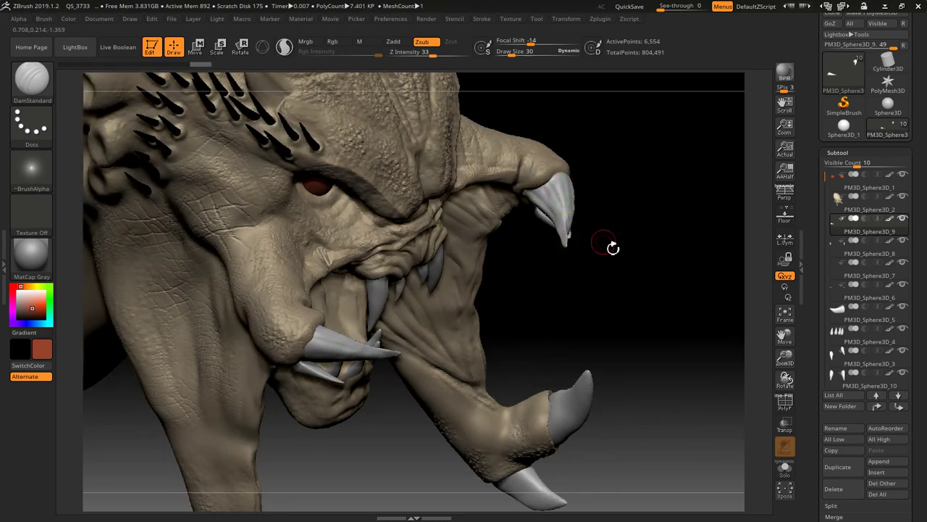
mouse_move(612, 256)
mouse_down()
mouse_move(578, 261)
mouse_move(613, 179)
mouse_up()
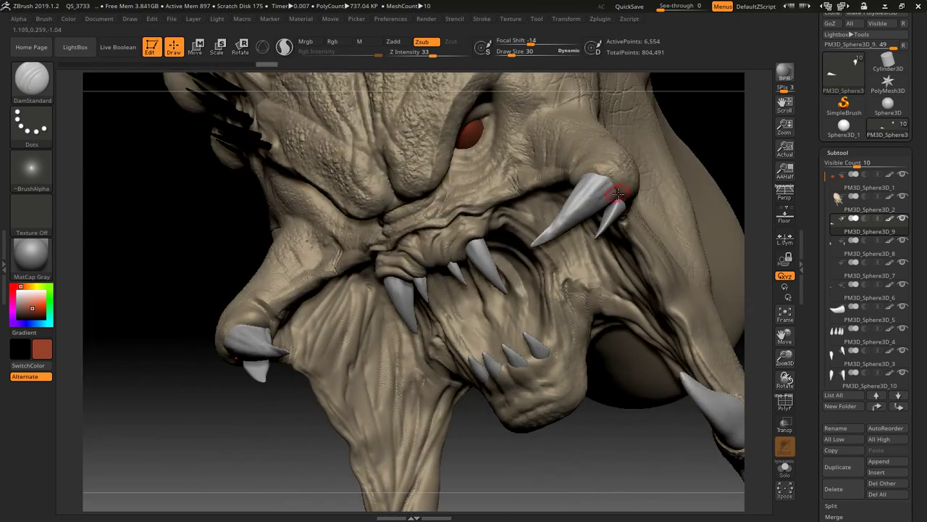
drag(583, 204, 534, 241)
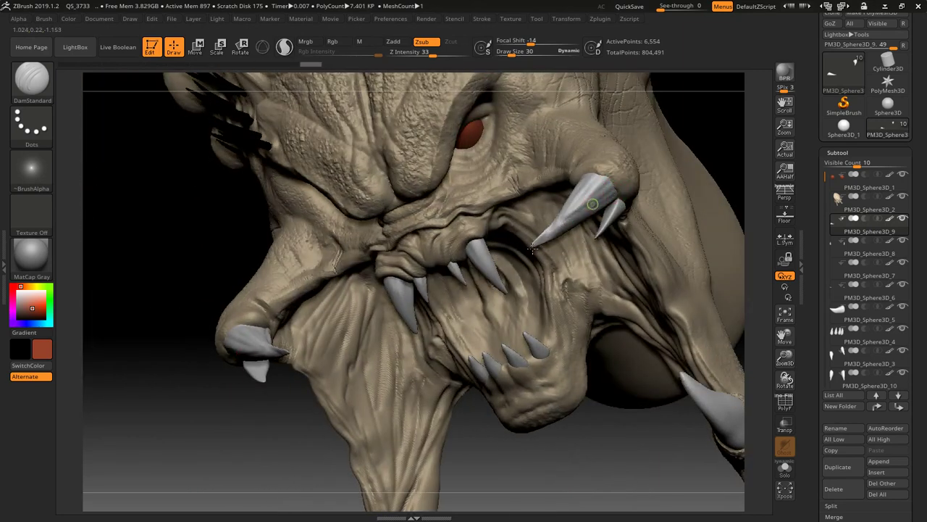
drag(265, 403, 739, 225)
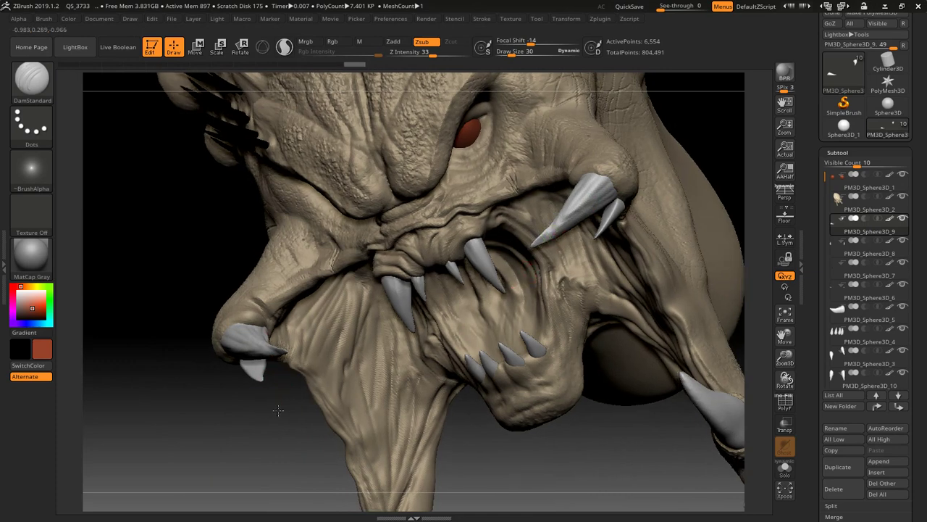
click(904, 242)
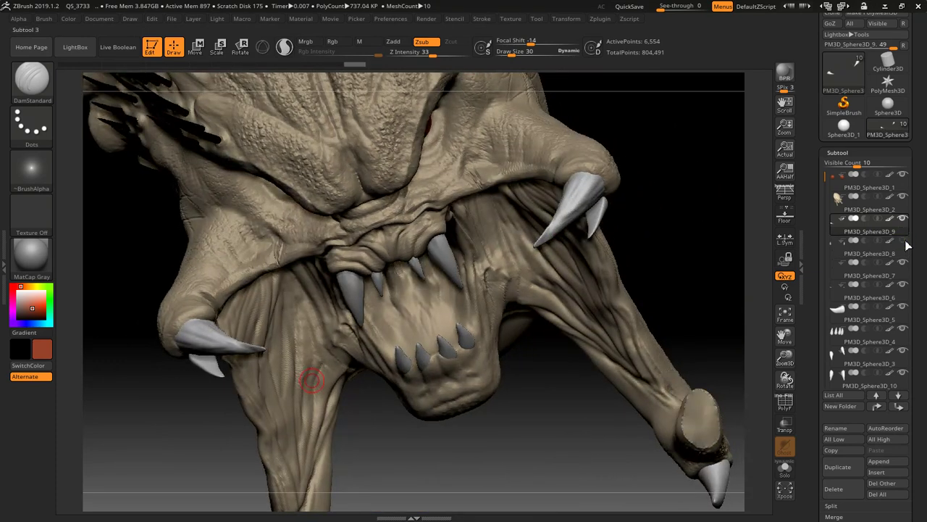
- Make PM3D_Sphere3D_8 active and carve DamStandard grooves into the horn beside the claw
click(878, 250)
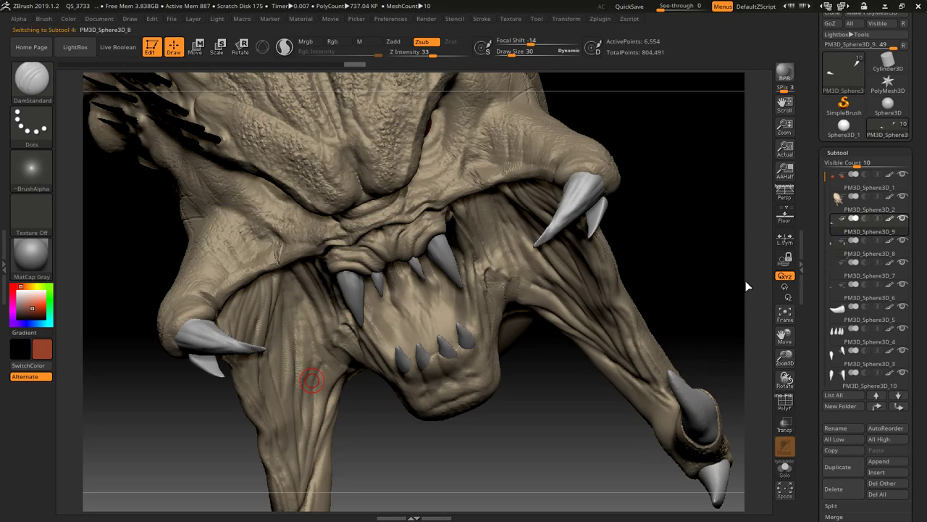
mouse_move(547, 405)
mouse_down()
mouse_move(519, 358)
mouse_move(562, 269)
mouse_up()
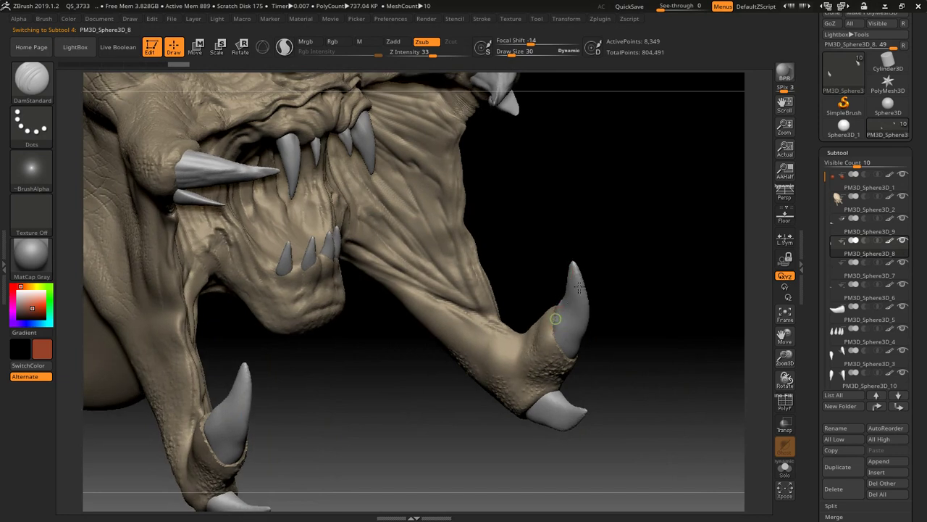
mouse_move(572, 315)
mouse_down()
mouse_move(571, 352)
mouse_move(555, 316)
mouse_move(573, 297)
mouse_up()
mouse_move(614, 321)
mouse_down()
mouse_move(589, 339)
mouse_move(566, 296)
mouse_up()
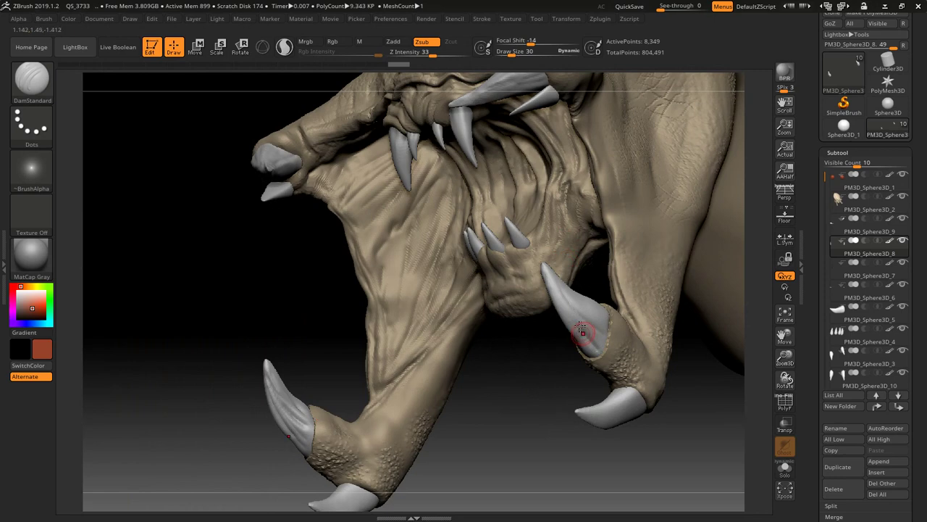
drag(594, 326, 582, 335)
mouse_move(544, 417)
mouse_down()
mouse_move(605, 319)
mouse_move(601, 308)
mouse_up()
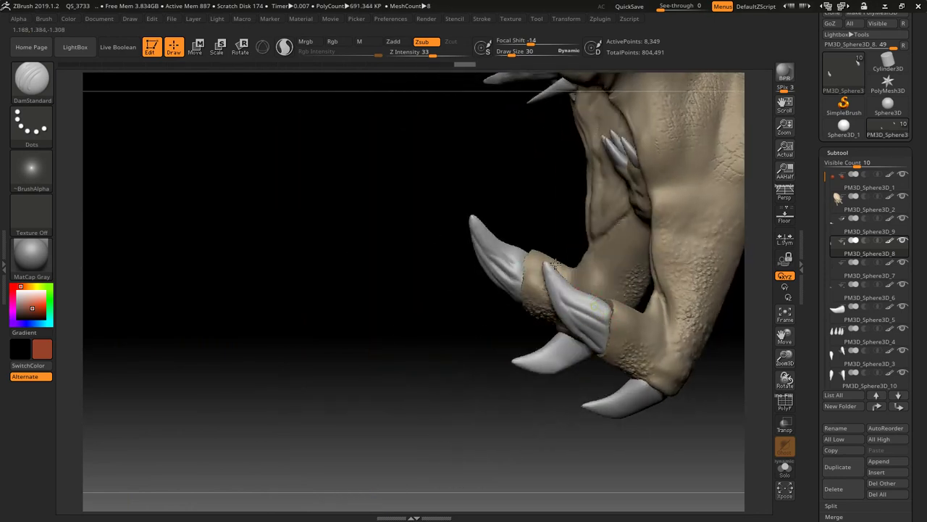
mouse_move(561, 262)
mouse_down()
mouse_move(550, 279)
mouse_move(576, 305)
mouse_up()
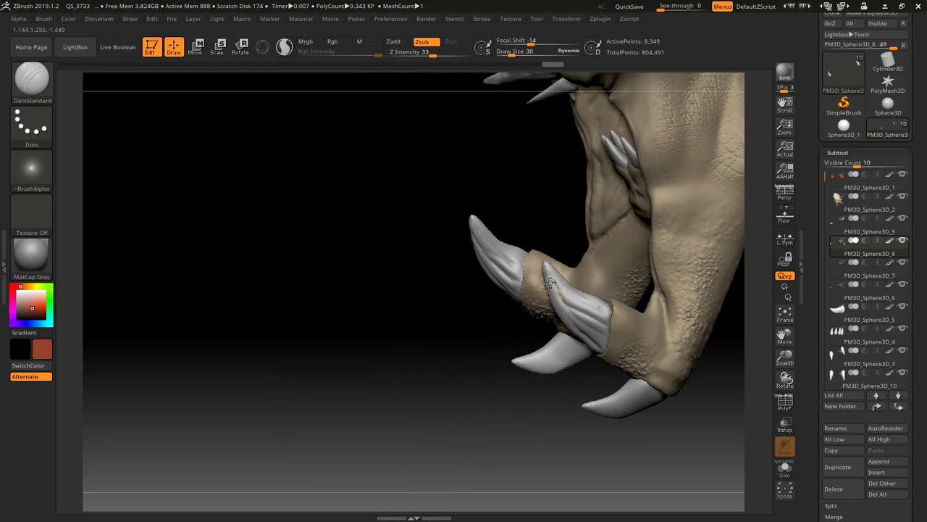
- Smooth the horn, undo the last stroke, and switch to the TrimDynamic brush
key(shift)
key(ctrl+z)
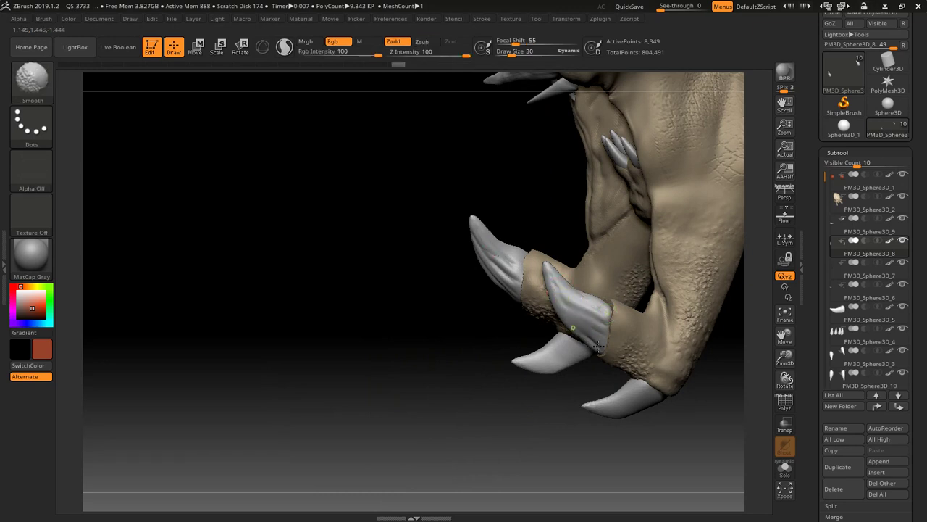
click(44, 89)
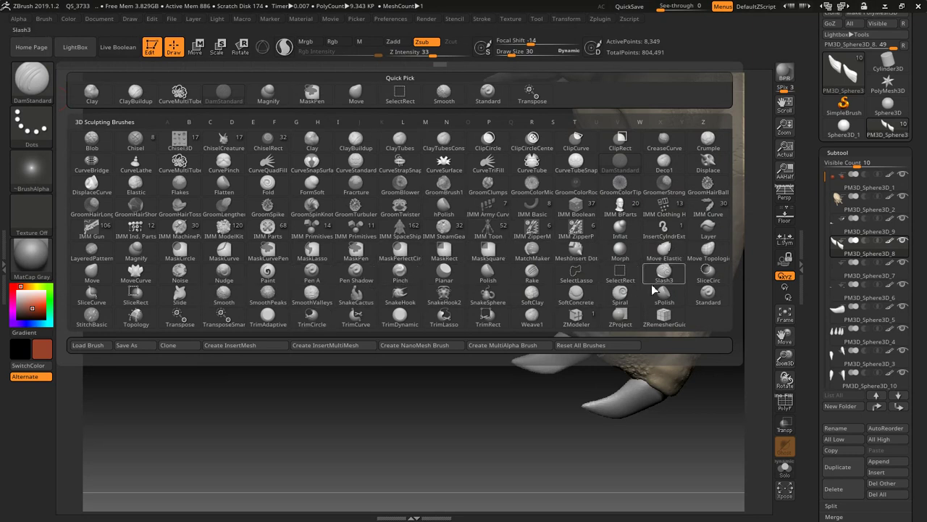
click(400, 317)
mouse_move(470, 367)
mouse_down()
mouse_move(453, 353)
mouse_move(545, 311)
mouse_up()
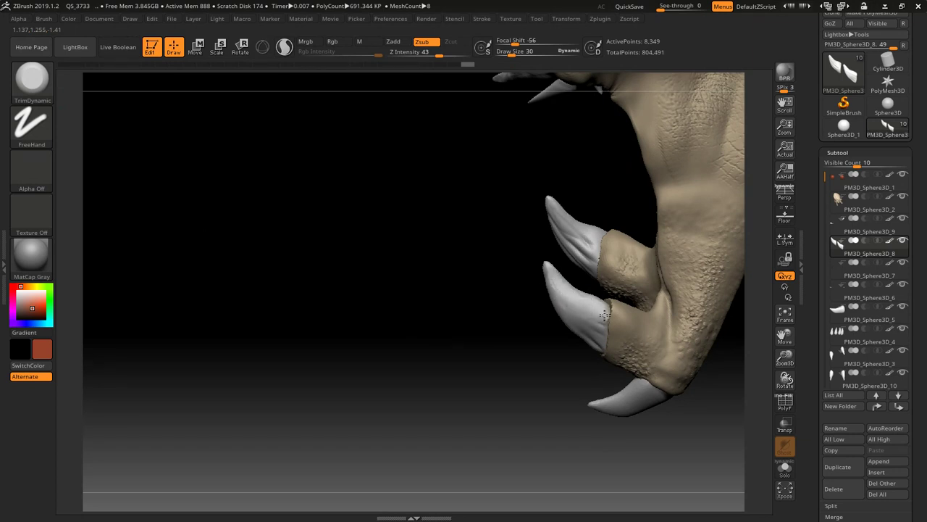
mouse_move(526, 336)
alt+mouse_down()
mouse_move(526, 352)
mouse_move(616, 343)
alt+mouse_up()
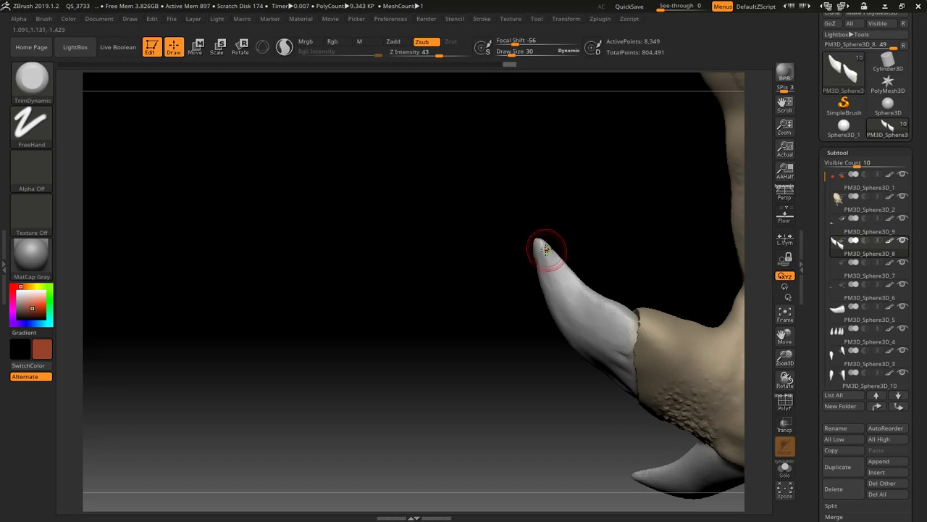
mouse_move(473, 336)
mouse_down()
mouse_move(532, 420)
mouse_move(516, 439)
mouse_move(449, 356)
mouse_move(437, 379)
mouse_move(453, 362)
mouse_up()
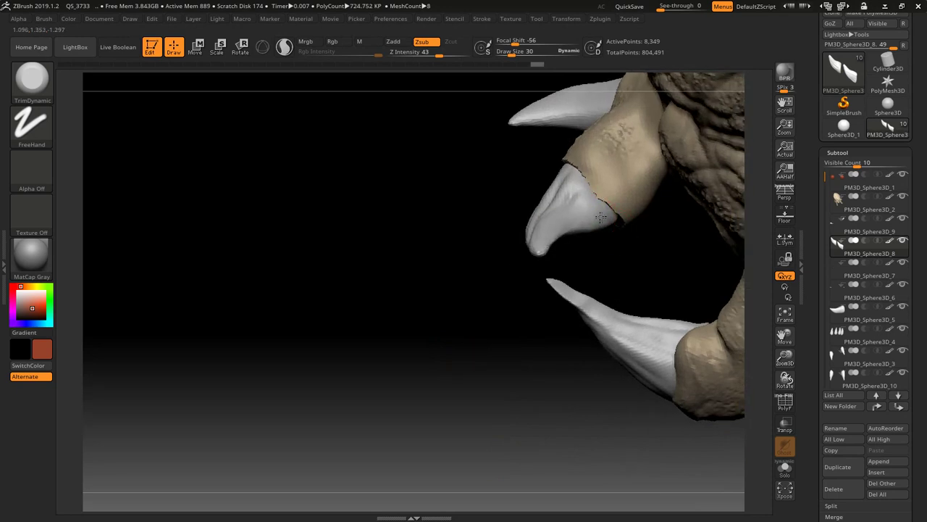
mouse_move(474, 321)
mouse_down()
mouse_move(492, 304)
mouse_move(513, 315)
mouse_move(544, 240)
mouse_move(525, 207)
mouse_up()
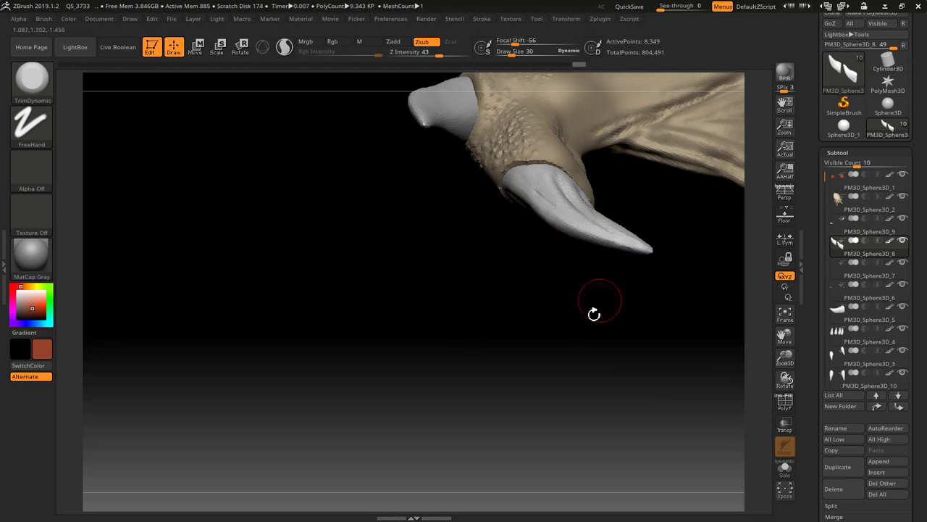
mouse_move(594, 311)
mouse_down()
mouse_move(606, 223)
mouse_move(503, 231)
mouse_up()
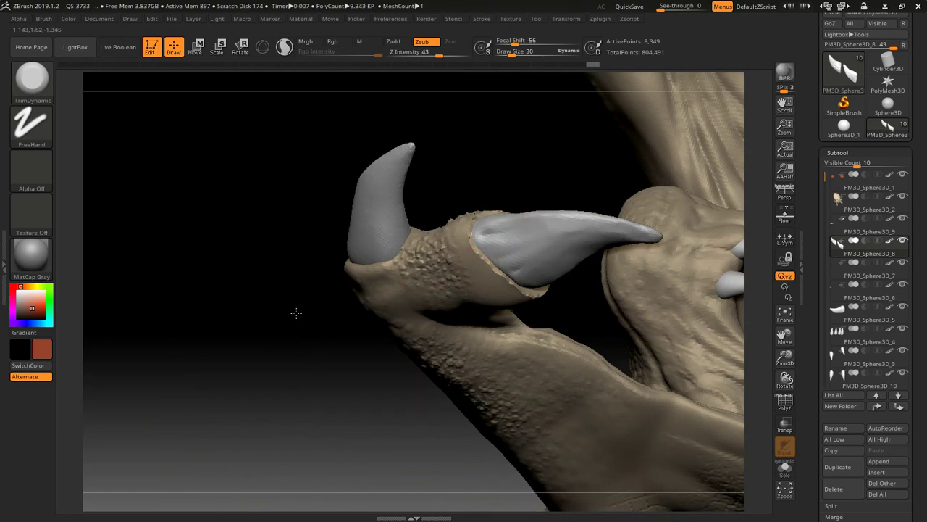
mouse_move(296, 315)
mouse_down()
mouse_move(294, 268)
mouse_move(307, 307)
mouse_move(285, 219)
mouse_move(301, 286)
mouse_move(292, 239)
mouse_move(573, 345)
mouse_move(519, 375)
mouse_move(483, 355)
mouse_move(572, 413)
mouse_move(497, 356)
mouse_move(505, 389)
mouse_move(485, 424)
mouse_move(609, 298)
mouse_move(642, 239)
mouse_up()
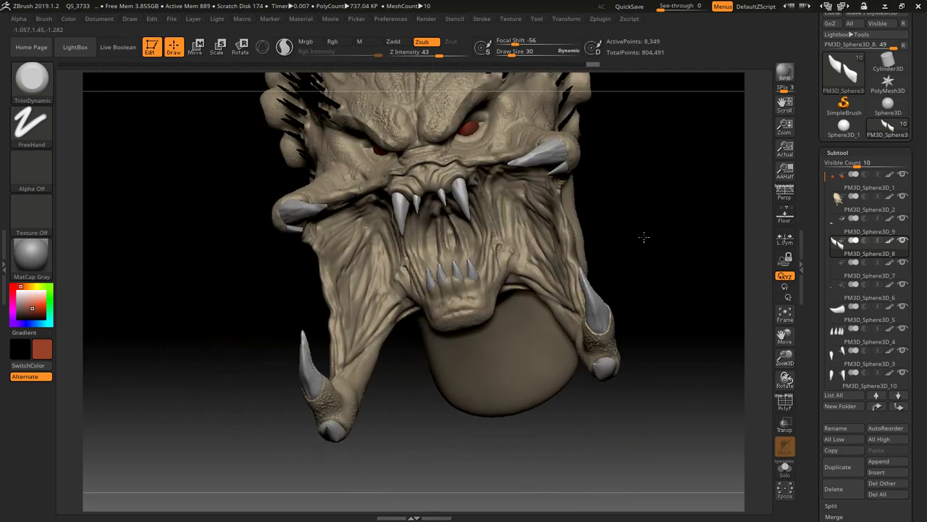
- Select PM3D_Sphere3D_9 and trim the upper tusk tip with a size-36 TrimDynamic brush
drag(628, 275, 609, 308)
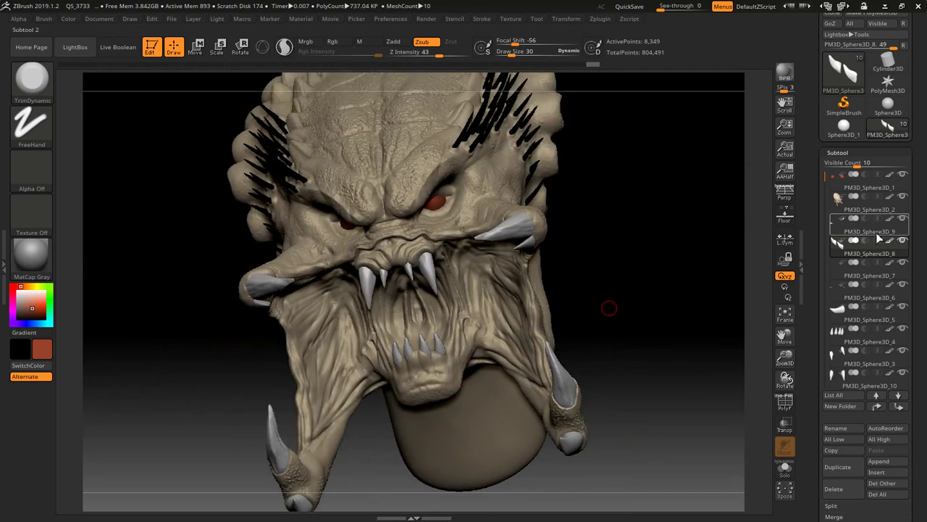
click(885, 230)
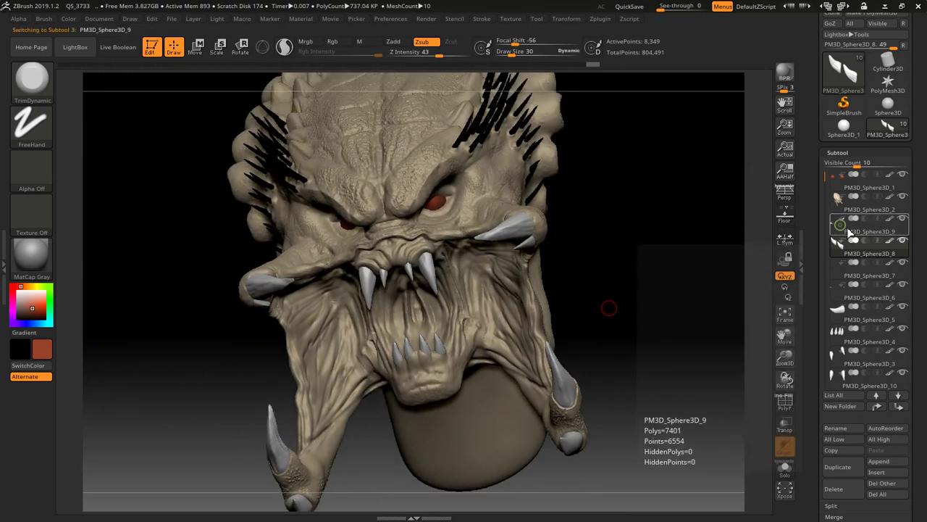
mouse_move(869, 231)
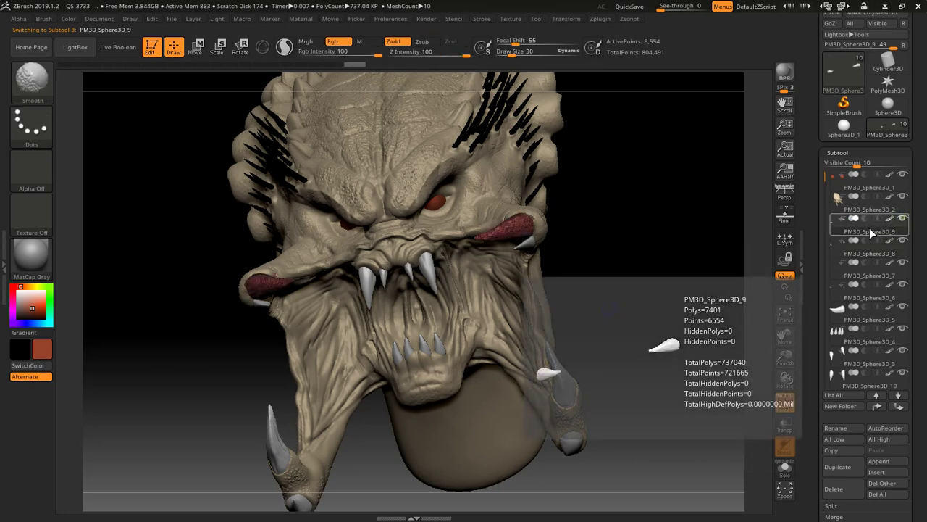
mouse_move(664, 228)
mouse_down()
mouse_move(683, 269)
mouse_move(652, 265)
mouse_move(642, 336)
mouse_move(644, 299)
mouse_up()
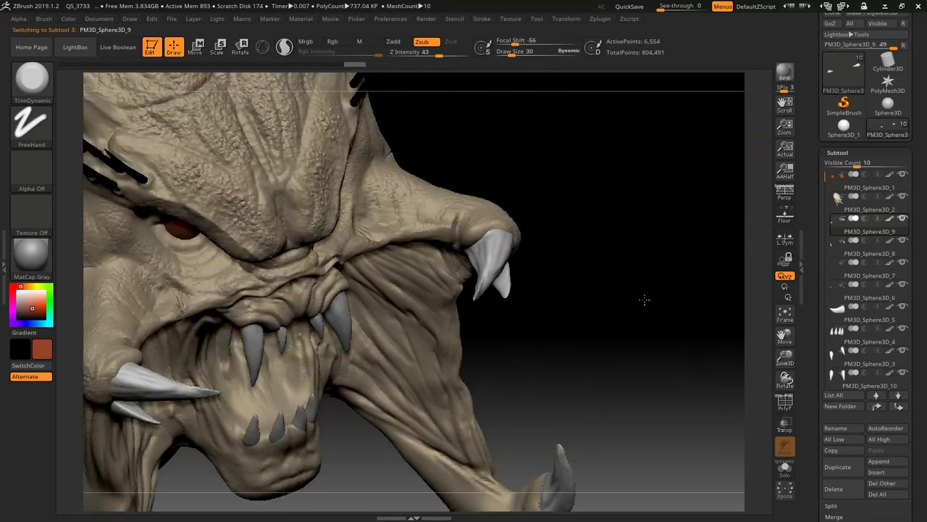
key(s)
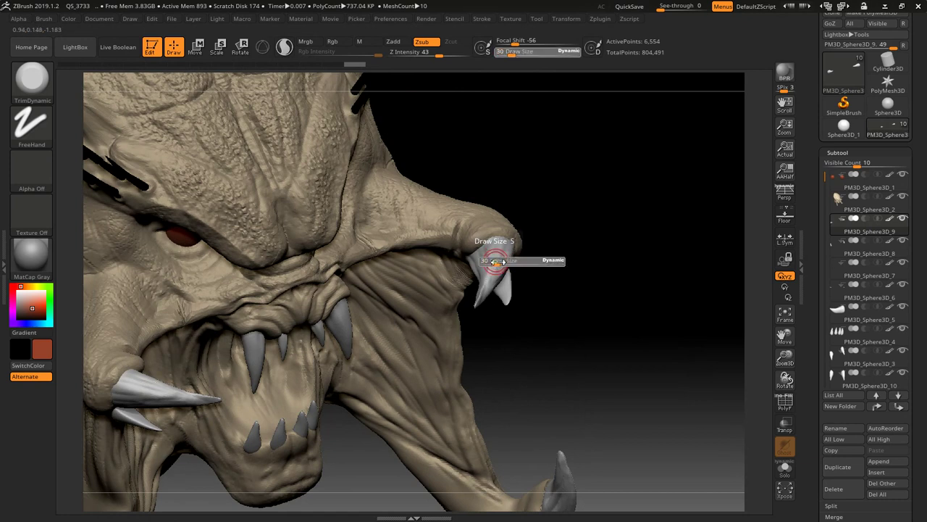
click(497, 262)
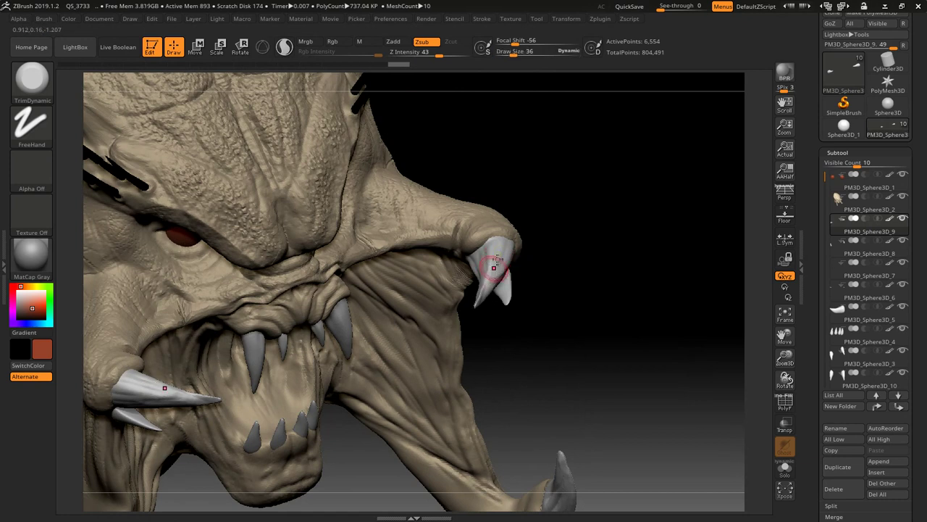
drag(499, 256, 495, 256)
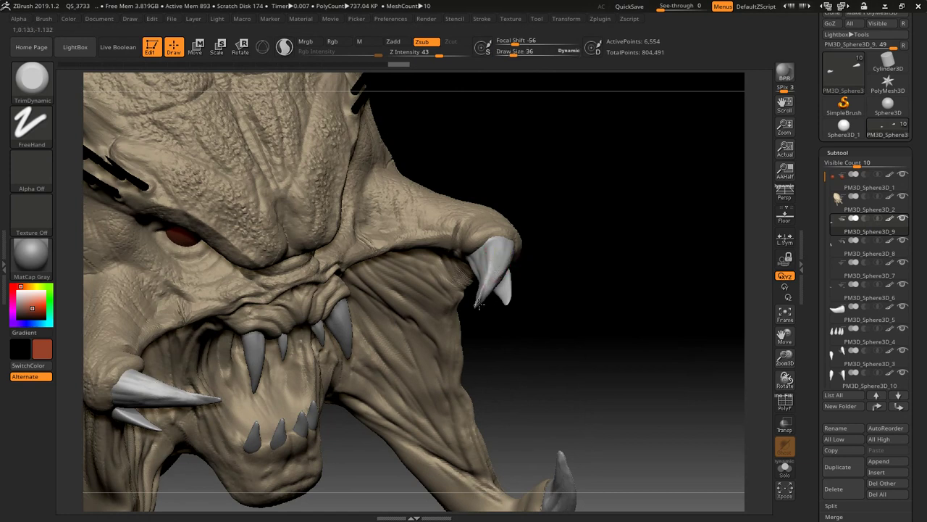
mouse_move(558, 294)
mouse_down()
mouse_move(585, 306)
mouse_move(511, 248)
mouse_move(480, 259)
mouse_up()
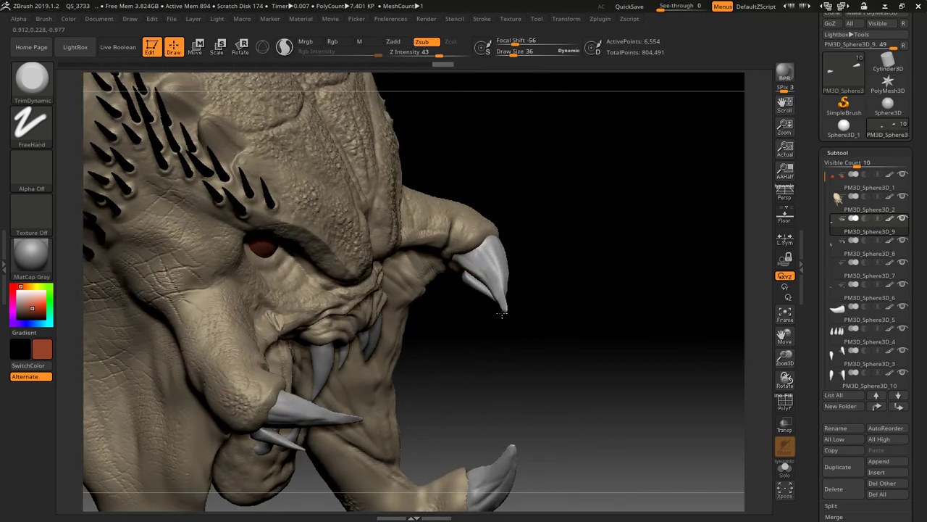
mouse_move(580, 327)
mouse_down()
mouse_move(514, 304)
mouse_move(507, 261)
mouse_move(419, 276)
mouse_up()
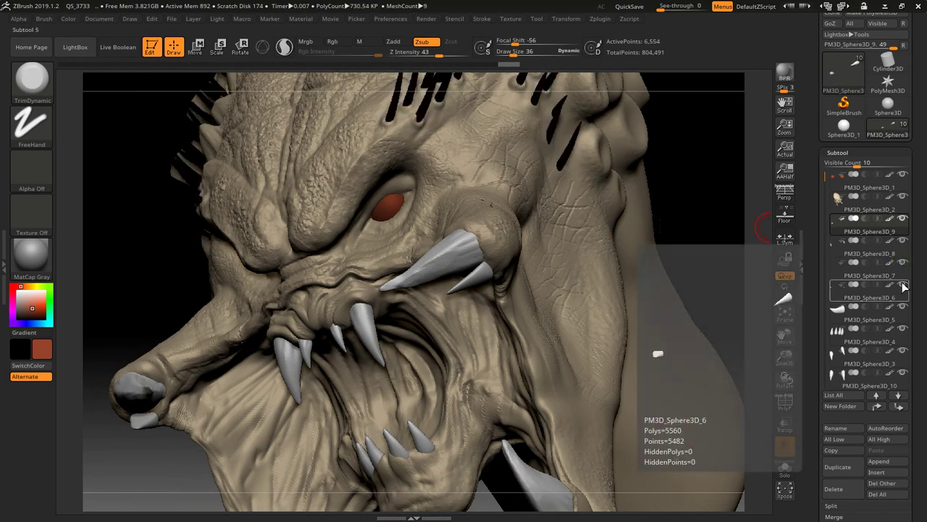
- Select the PM3D_Sphere3D_6 brow horn, orbit and zoom around it, then zoom back out
click(857, 297)
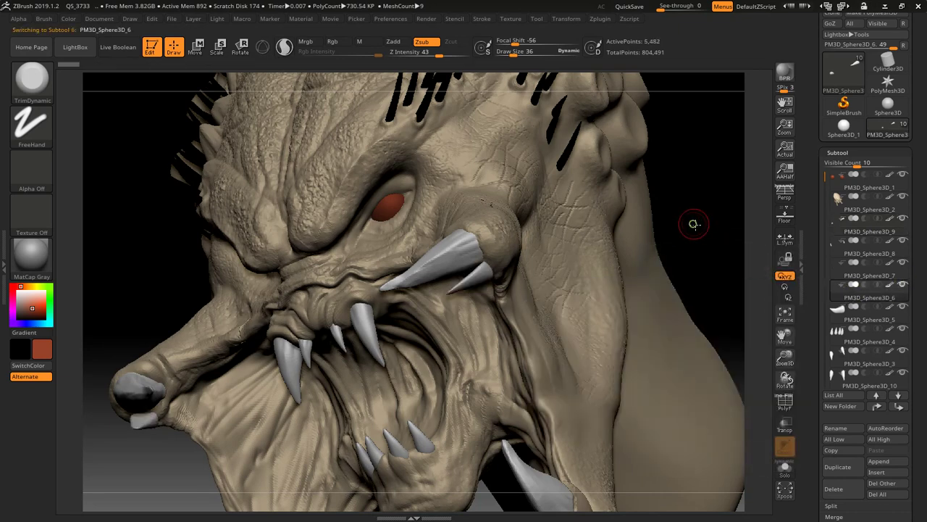
mouse_move(696, 218)
mouse_down()
mouse_move(698, 182)
mouse_move(716, 165)
mouse_move(596, 295)
mouse_move(602, 324)
mouse_move(615, 300)
mouse_move(578, 277)
mouse_up()
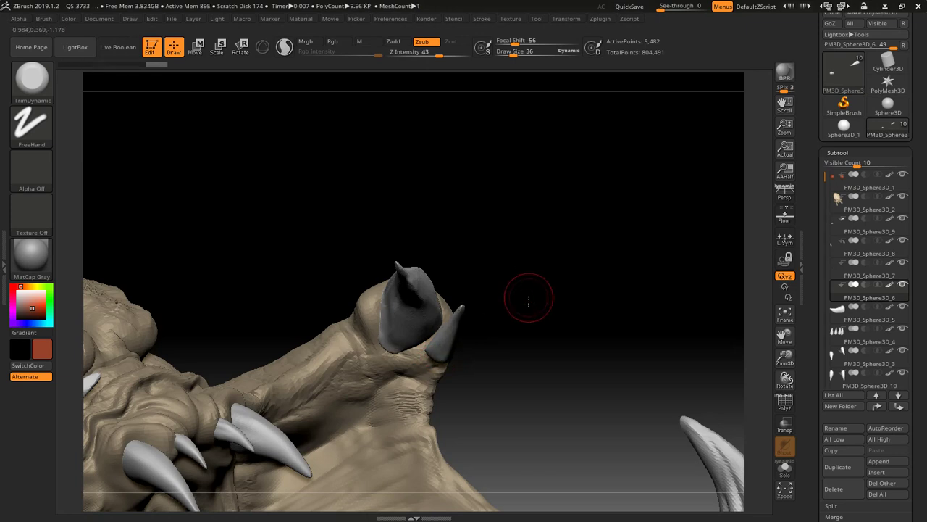
mouse_move(528, 300)
mouse_down()
mouse_move(542, 341)
mouse_move(481, 335)
mouse_up()
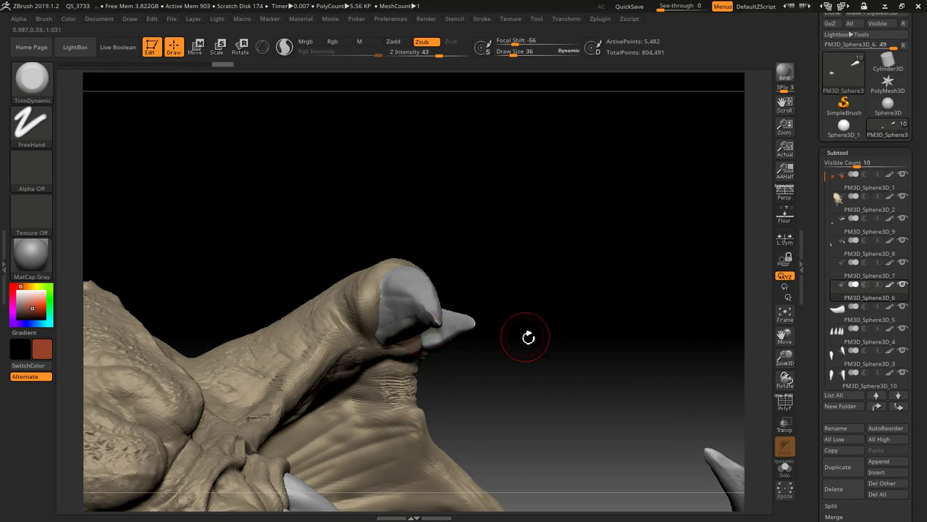
mouse_move(528, 331)
mouse_down()
mouse_move(540, 360)
mouse_move(509, 321)
mouse_move(444, 353)
mouse_up()
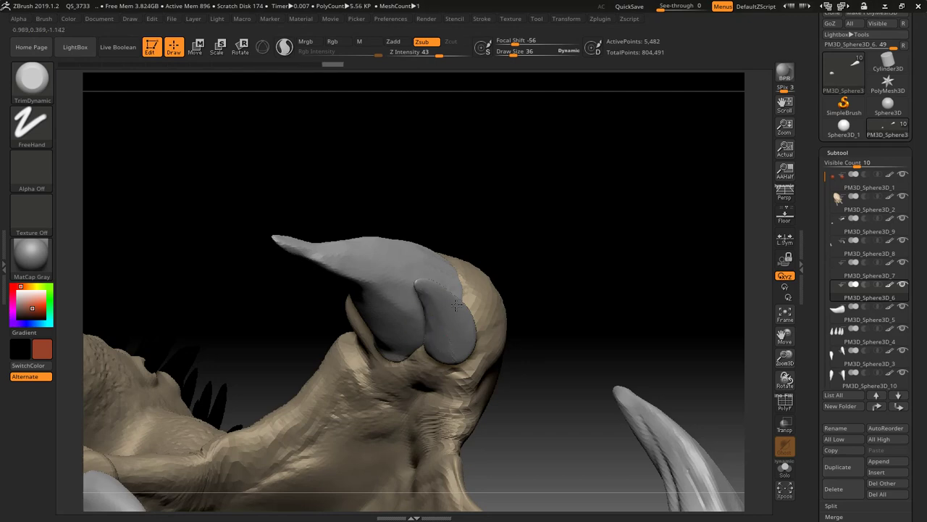
drag(599, 306, 488, 304)
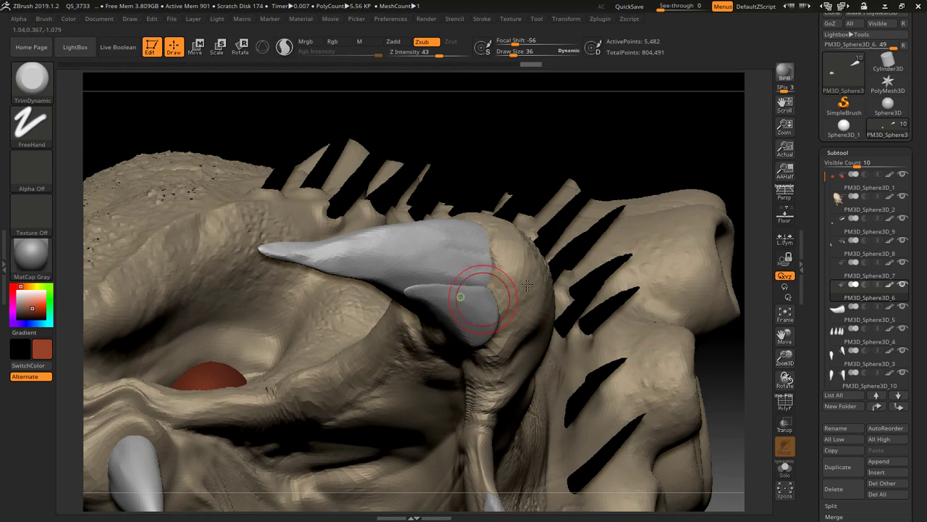
mouse_move(611, 166)
mouse_down()
mouse_move(638, 203)
mouse_move(471, 268)
mouse_up()
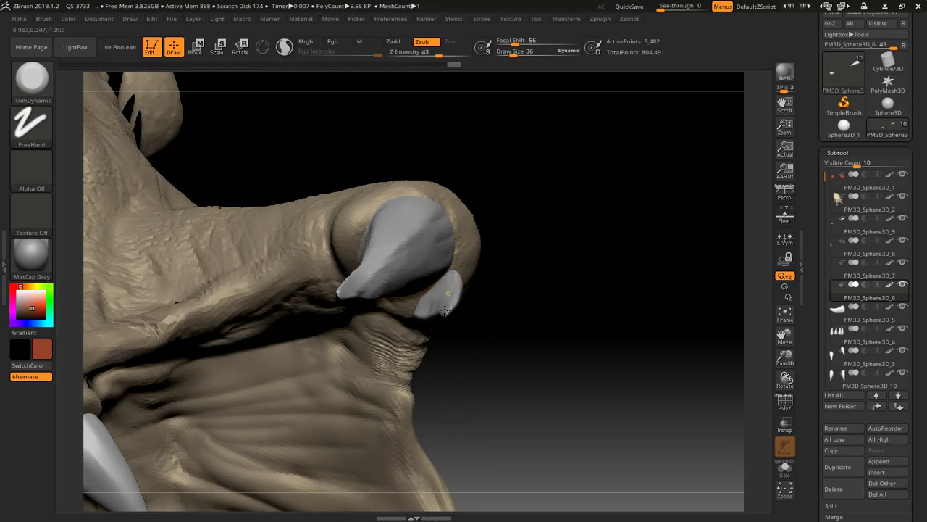
mouse_move(565, 315)
mouse_down()
mouse_move(559, 211)
mouse_move(597, 321)
mouse_move(592, 305)
mouse_move(609, 297)
mouse_up()
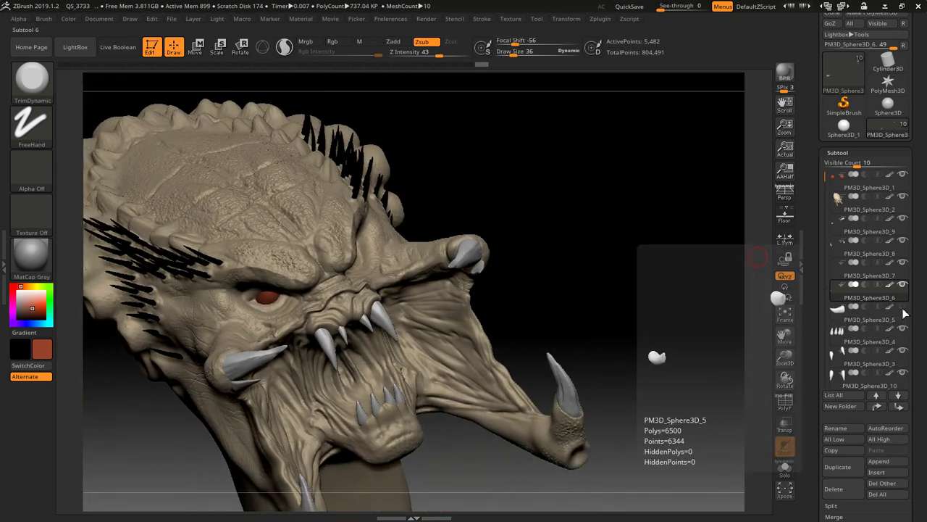
mouse_move(841, 311)
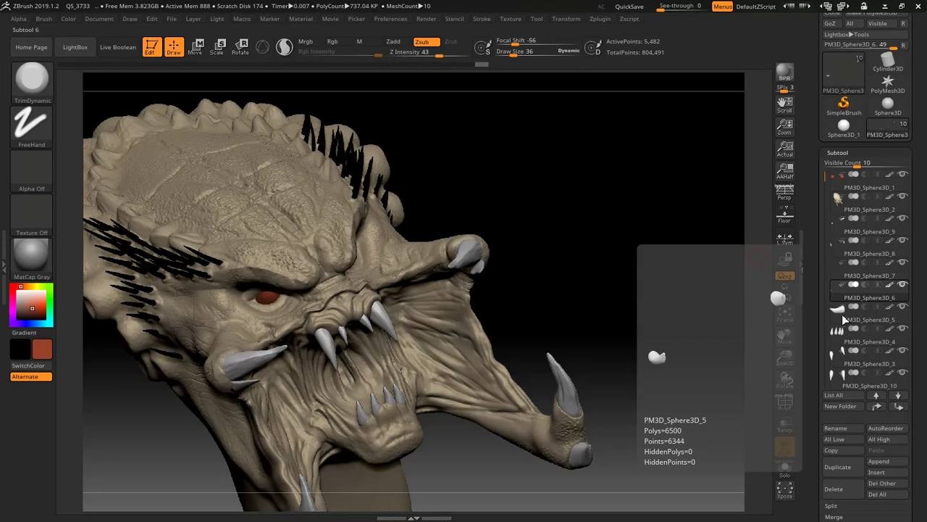
- Select PM3D_Sphere3D_5 and trim the mandible tip cap into a sharper point
click(844, 320)
mouse_move(646, 350)
mouse_down()
mouse_move(625, 248)
mouse_move(636, 305)
mouse_move(656, 290)
mouse_move(651, 271)
mouse_move(640, 352)
mouse_move(636, 335)
mouse_move(644, 432)
mouse_up()
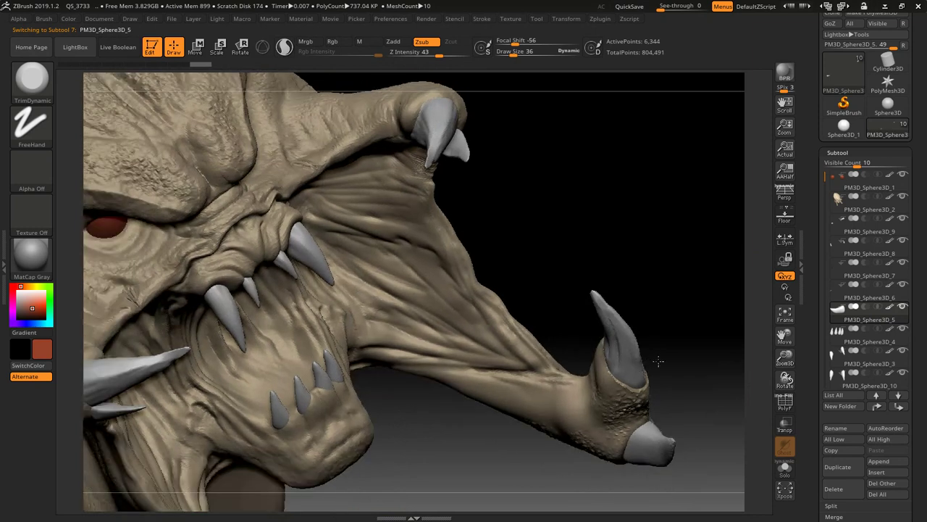
alt+click(660, 442)
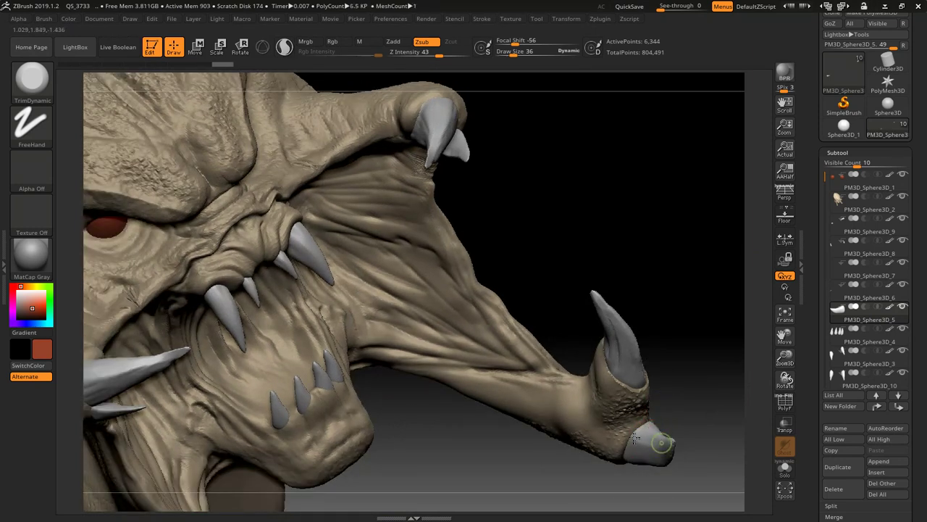
drag(691, 437, 681, 419)
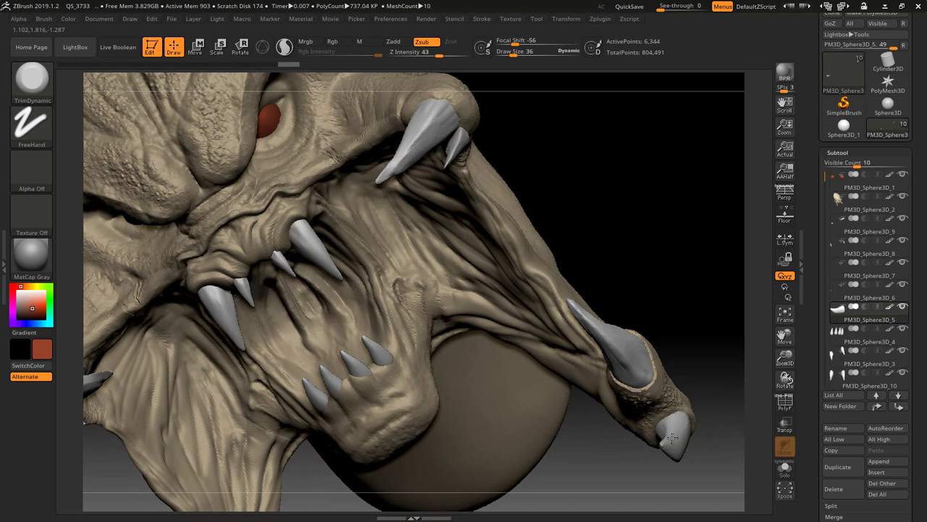
mouse_move(869, 346)
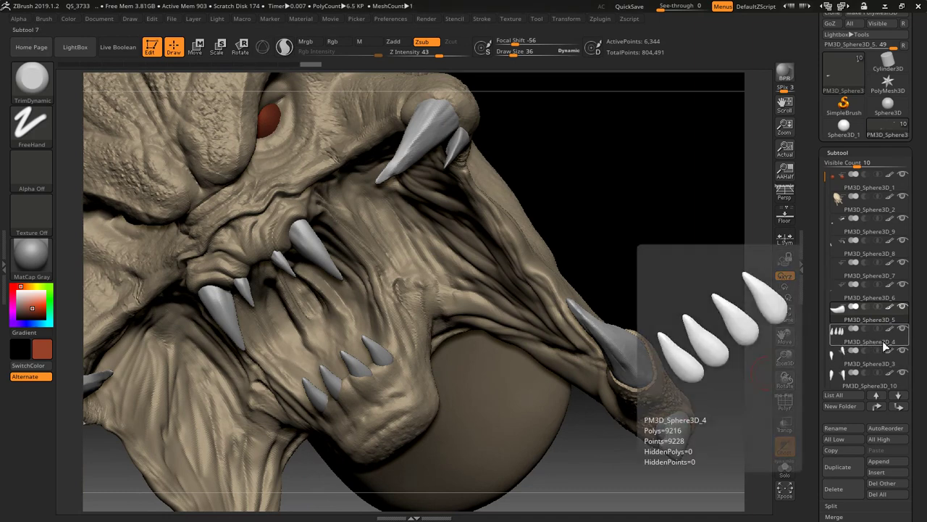
- Select PM3D_Sphere3D_4 and solo its four teeth, framed to fill the view
click(850, 339)
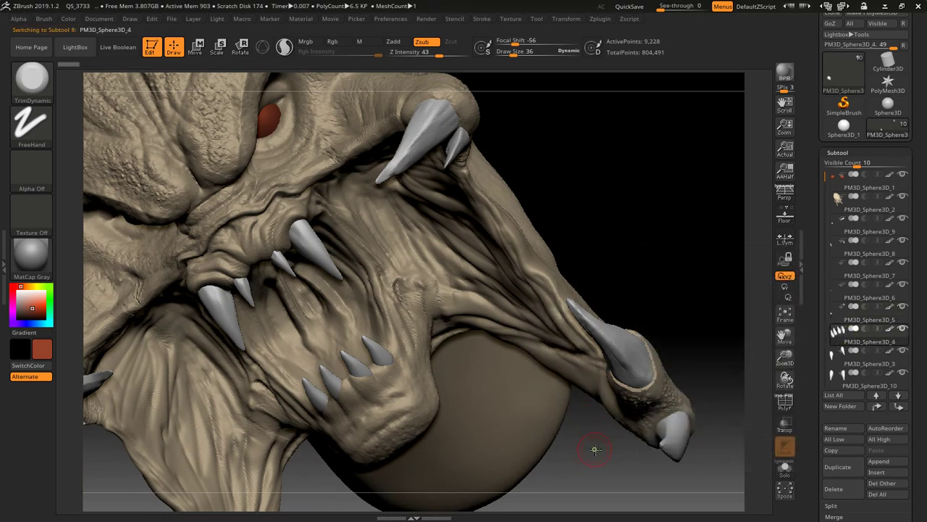
drag(594, 449, 609, 444)
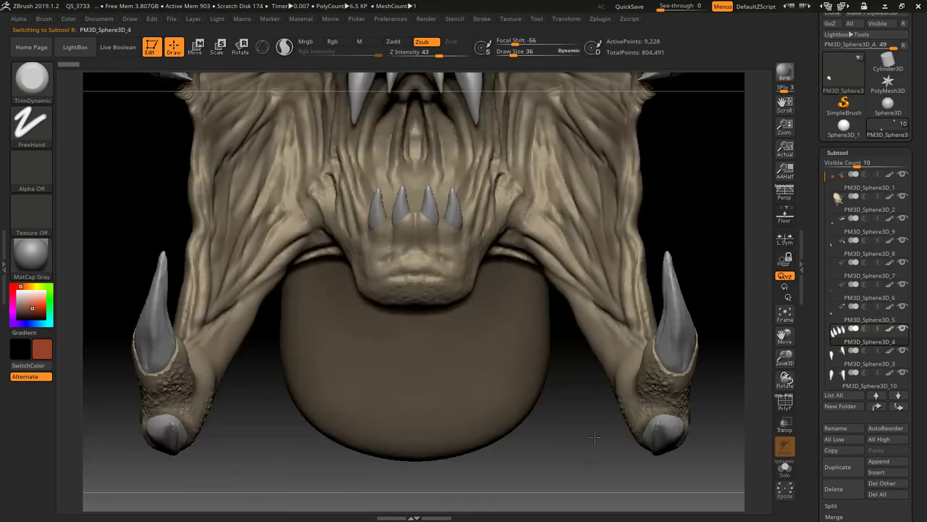
drag(608, 474, 627, 371)
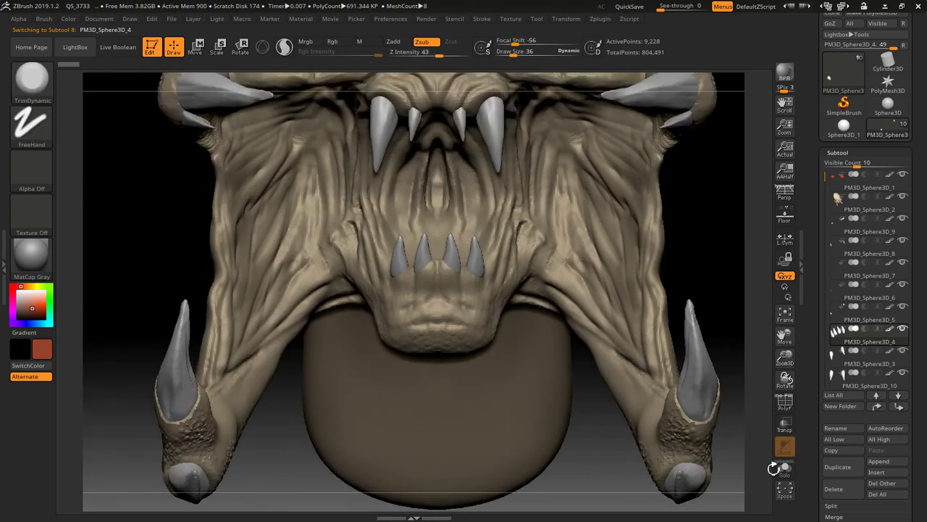
click(785, 467)
mouse_move(651, 442)
mouse_down()
mouse_move(563, 326)
mouse_move(602, 395)
mouse_up()
key(f)
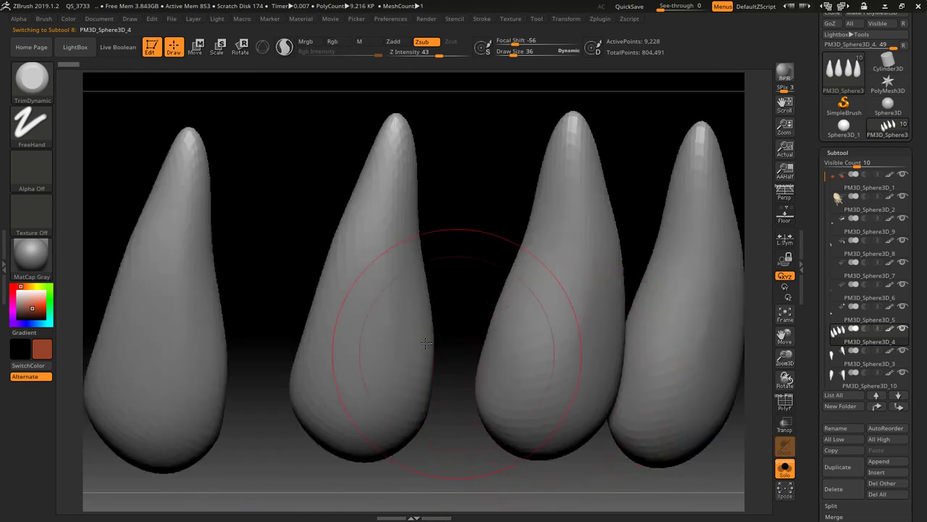
key(ctrl)
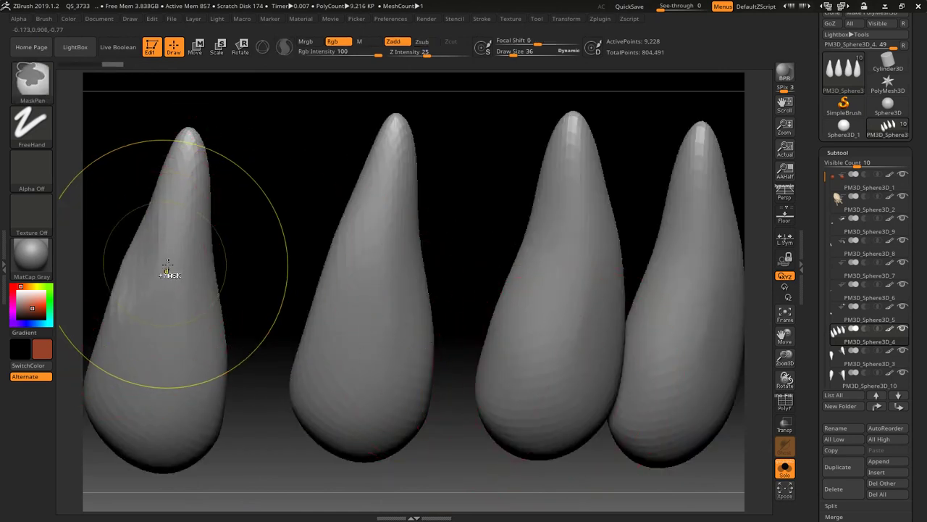
key(s)
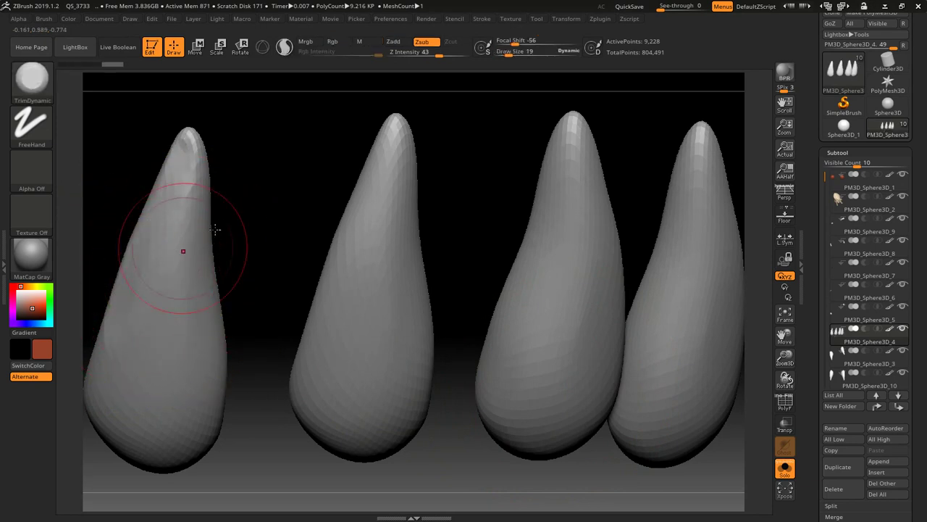
- Trim the left tooth's tip and the middle tooth's edge and tip
mouse_move(225, 228)
mouse_down()
mouse_move(253, 214)
mouse_move(197, 174)
mouse_move(195, 155)
mouse_move(197, 217)
mouse_up()
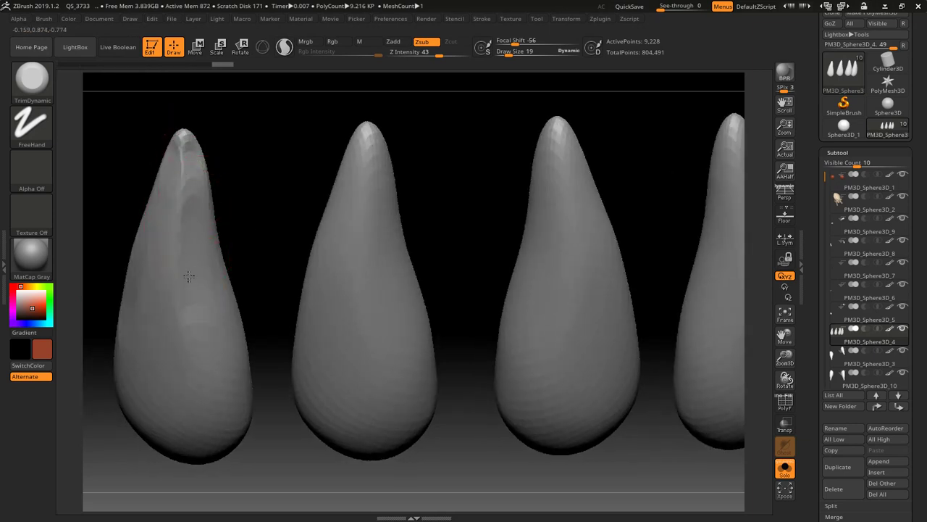
mouse_move(252, 222)
mouse_down()
mouse_move(203, 247)
mouse_move(167, 243)
mouse_move(174, 207)
mouse_up()
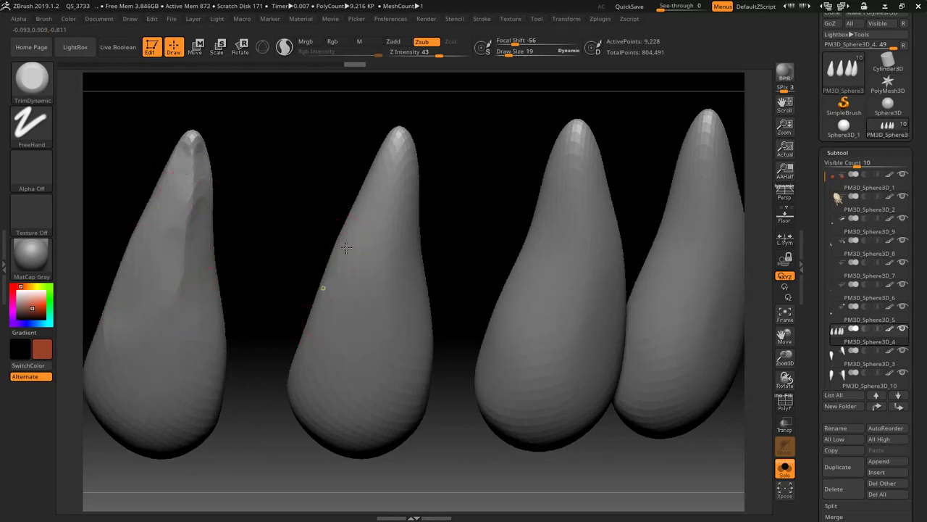
drag(330, 301, 340, 239)
drag(393, 171, 399, 138)
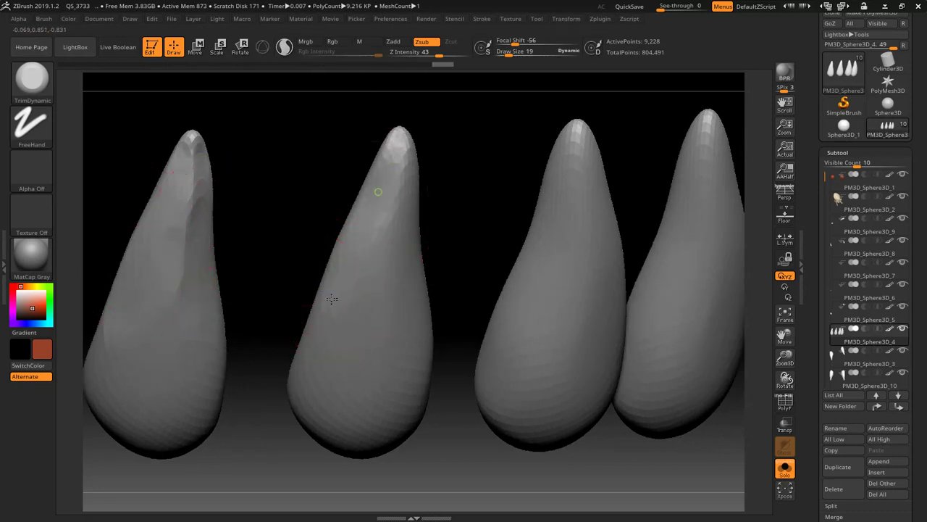
drag(467, 246, 451, 287)
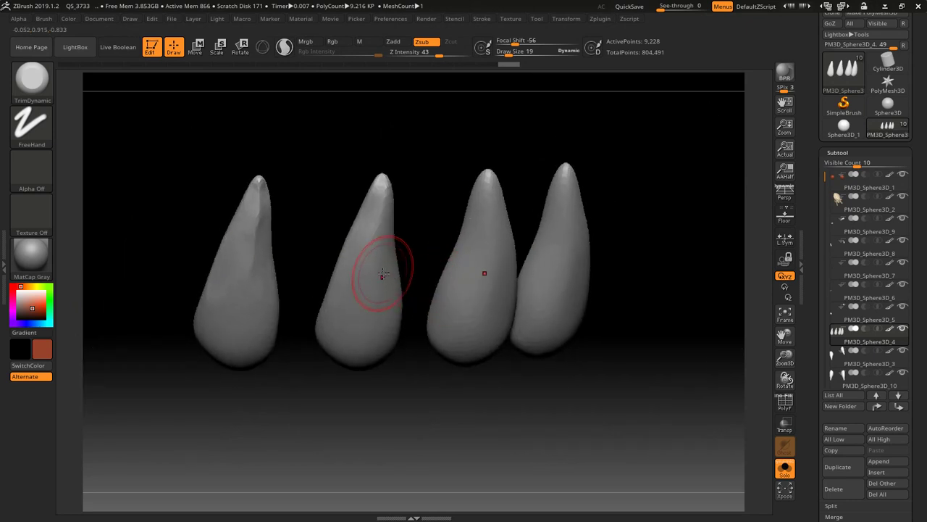
- Undo the creases on the left tooth with Ctrl+Z and reshape its tip
key(ctrl)
key(ctrl+z)
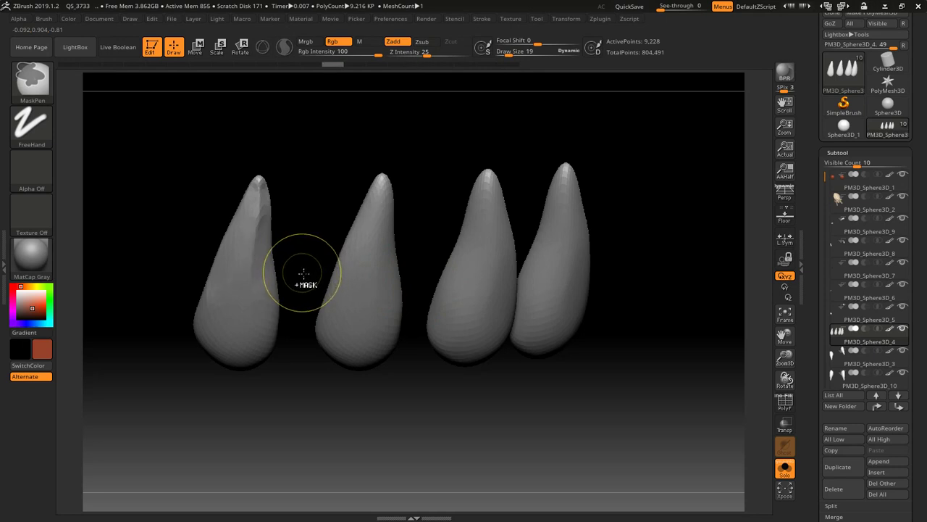
key(ctrl+z)
key(ctrl+z)
key(ctrl+z)
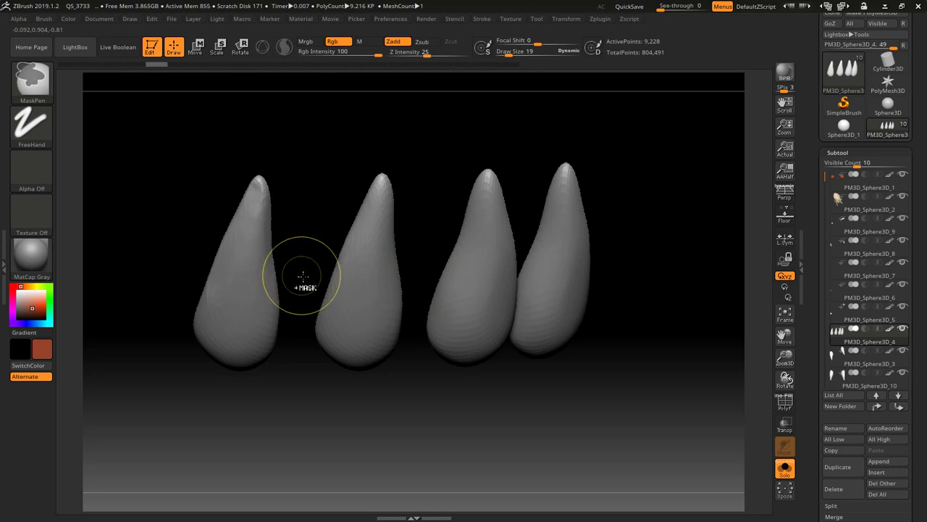
key(ctrl+z)
key(ctrl+z)
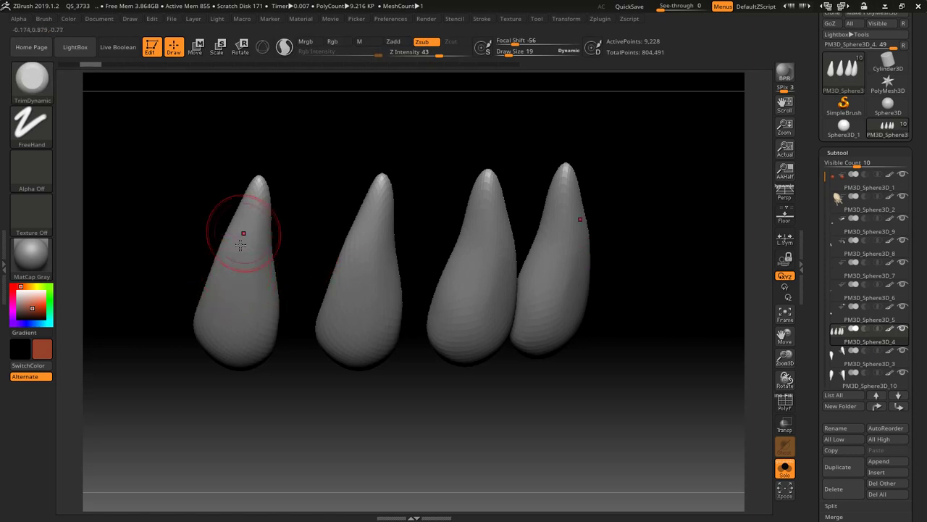
drag(242, 228, 235, 250)
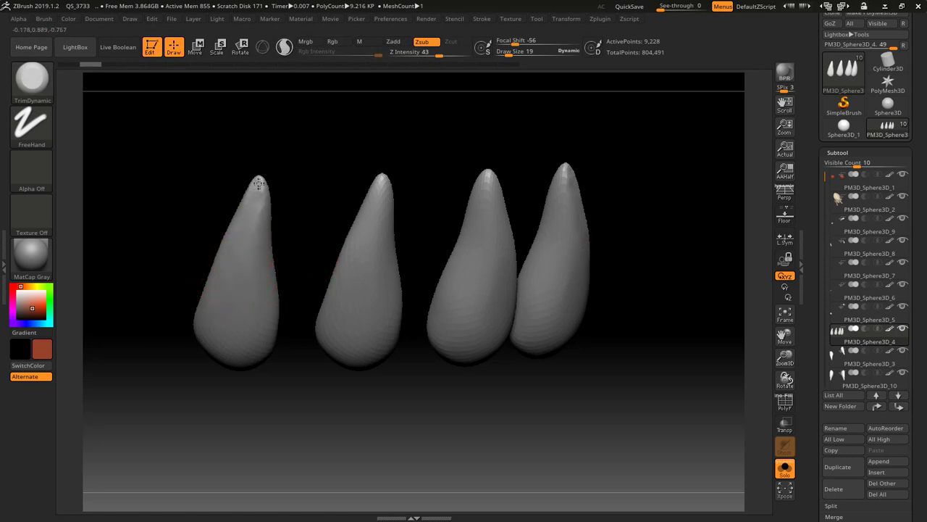
drag(255, 201, 241, 222)
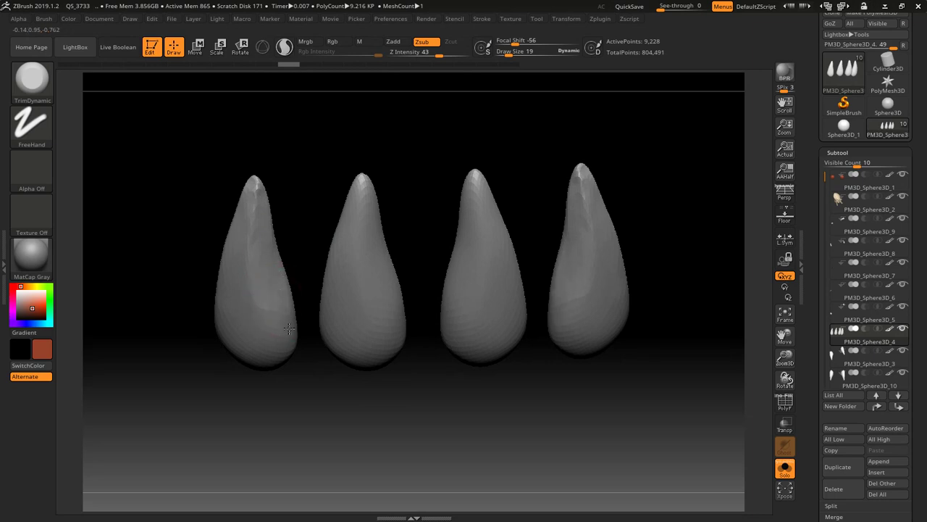
- Orbit the teeth to check them from front and angled views
mouse_move(190, 358)
mouse_down()
mouse_move(197, 373)
mouse_move(228, 313)
mouse_up()
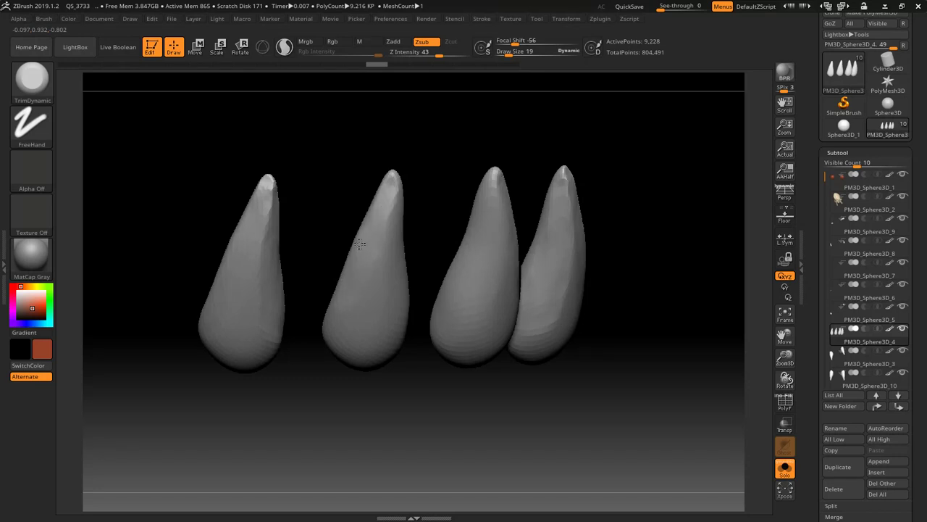
shift+drag(342, 403, 397, 252)
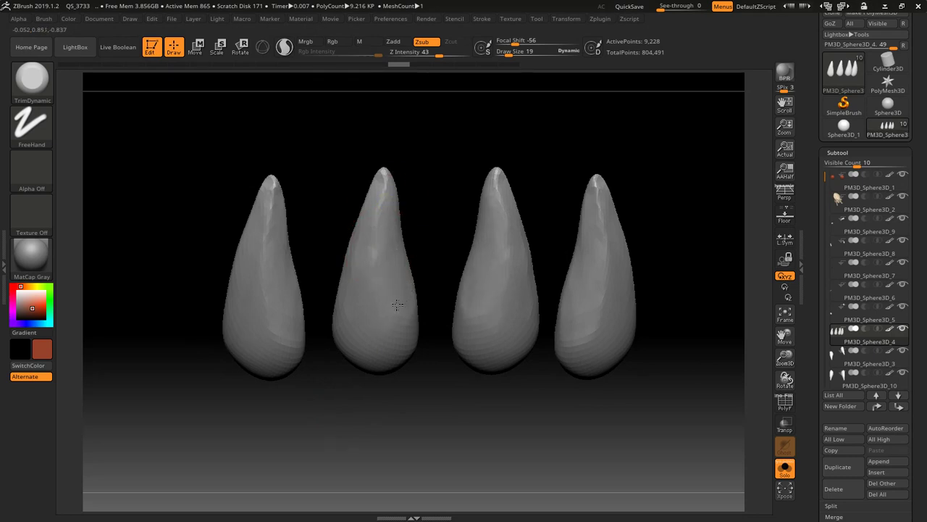
drag(420, 383, 347, 298)
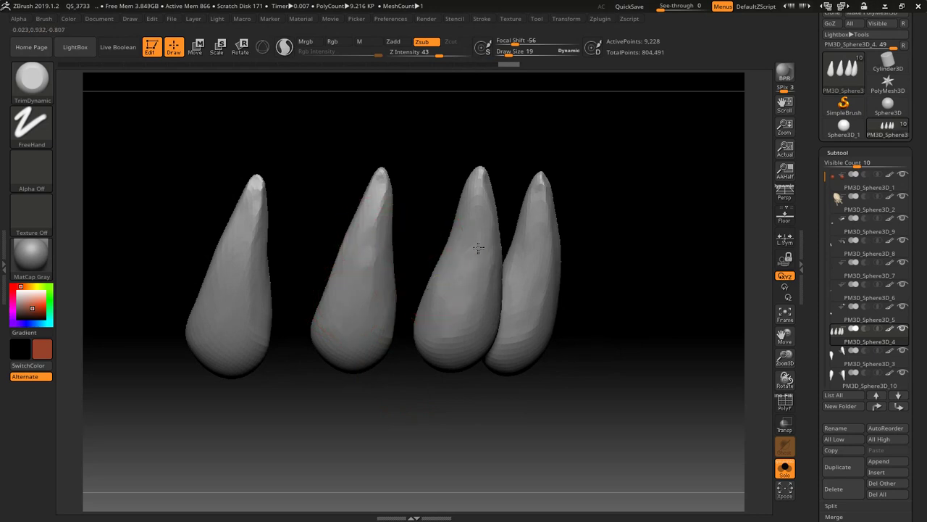
shift+drag(481, 399, 497, 269)
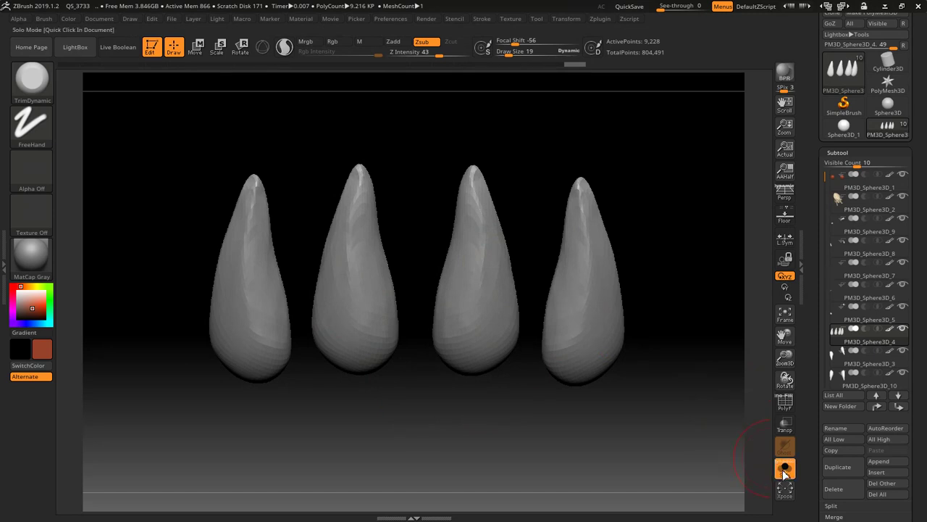
- Turn Solo off, frame the full head in three-quarter view, and hide one subtool
click(602, 408)
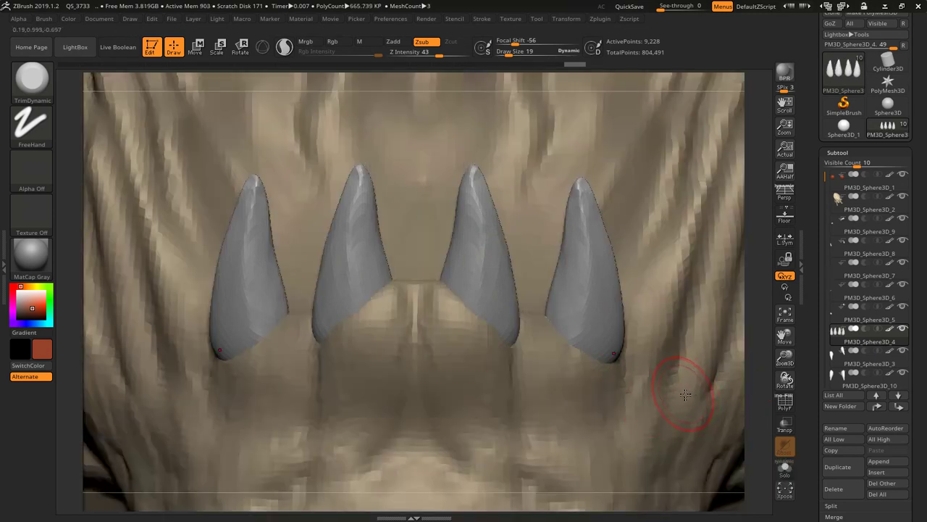
key(f)
drag(616, 366, 678, 348)
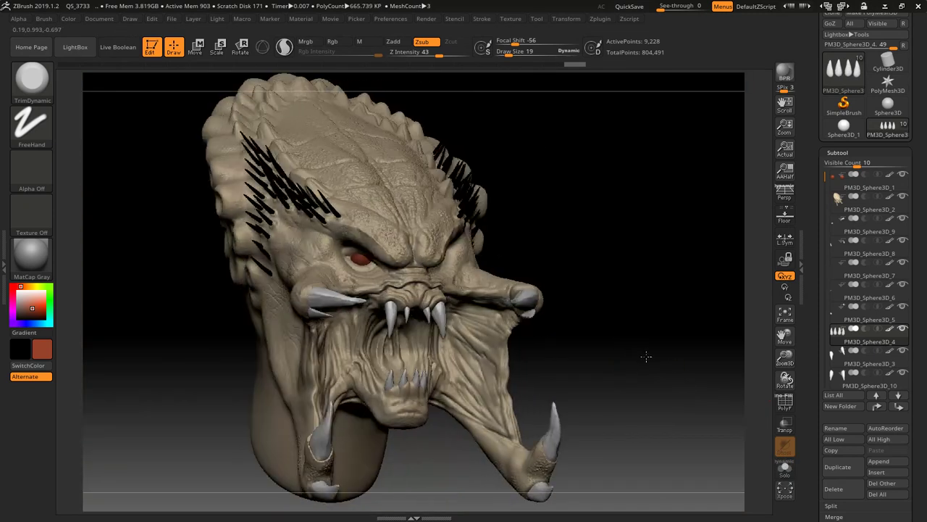
click(903, 352)
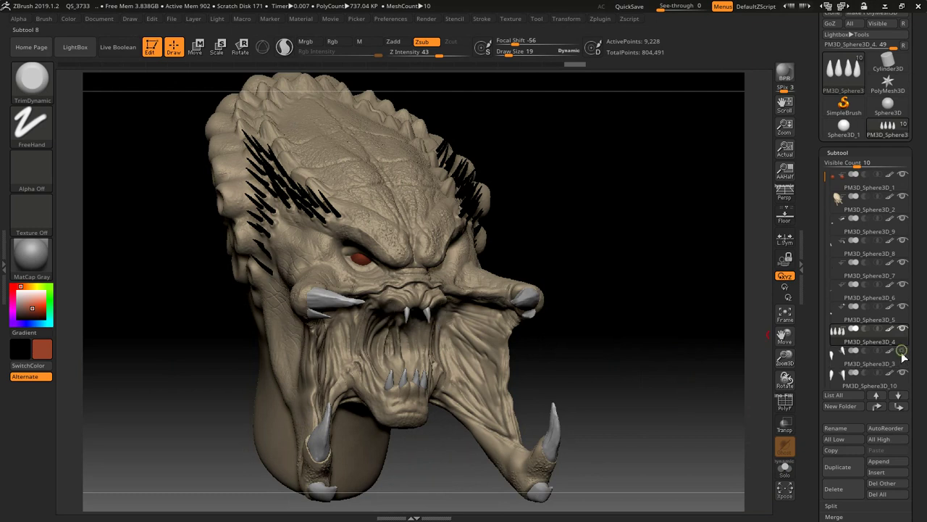
- Select PM3D_Sphere3D_3 and solo its two horn pieces, framed in view
click(846, 364)
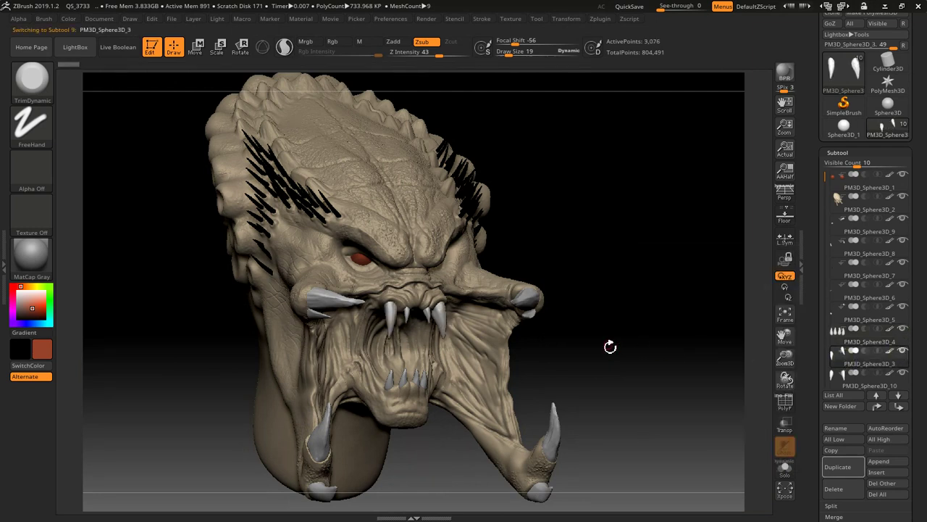
click(787, 468)
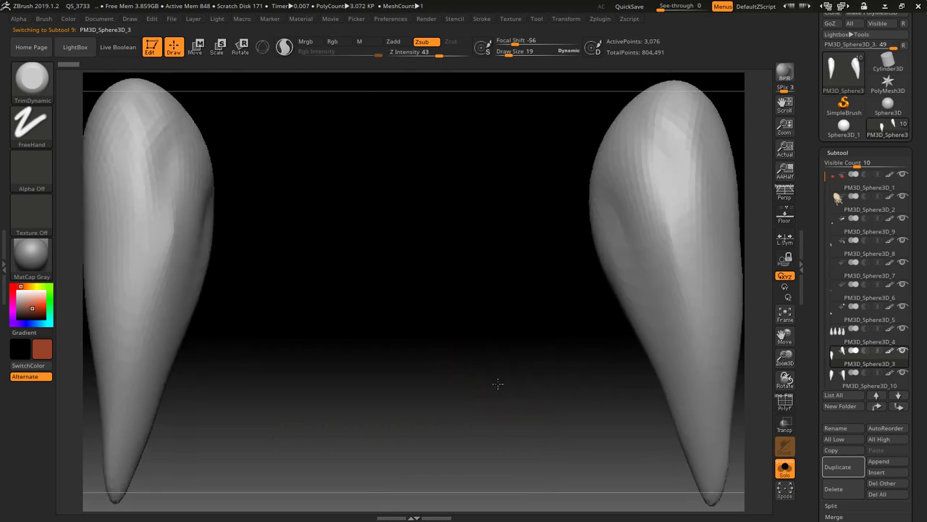
key(f)
mouse_move(509, 387)
mouse_down()
mouse_move(499, 388)
mouse_move(532, 358)
mouse_move(507, 300)
mouse_up()
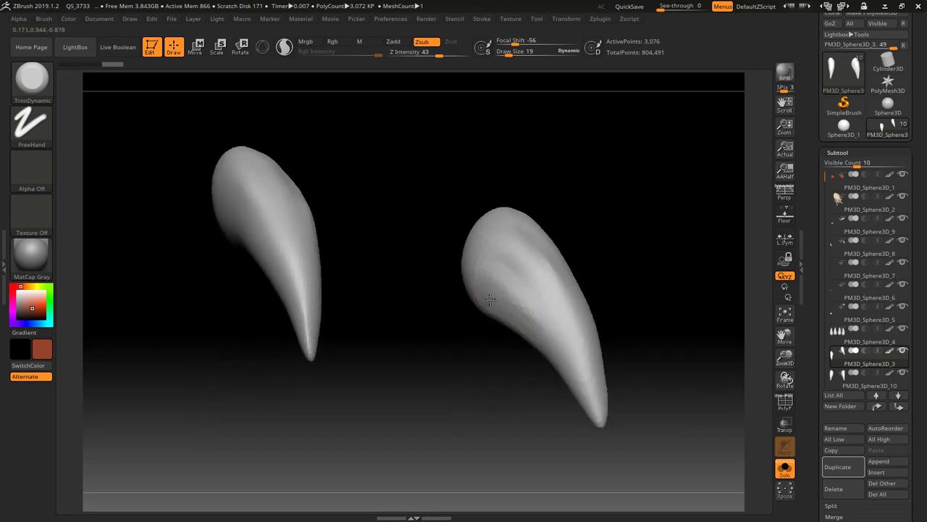
- Carve TrimDynamic grooves along the right horn's underside and tip
mouse_move(527, 334)
mouse_down()
mouse_move(568, 370)
mouse_move(534, 302)
mouse_up()
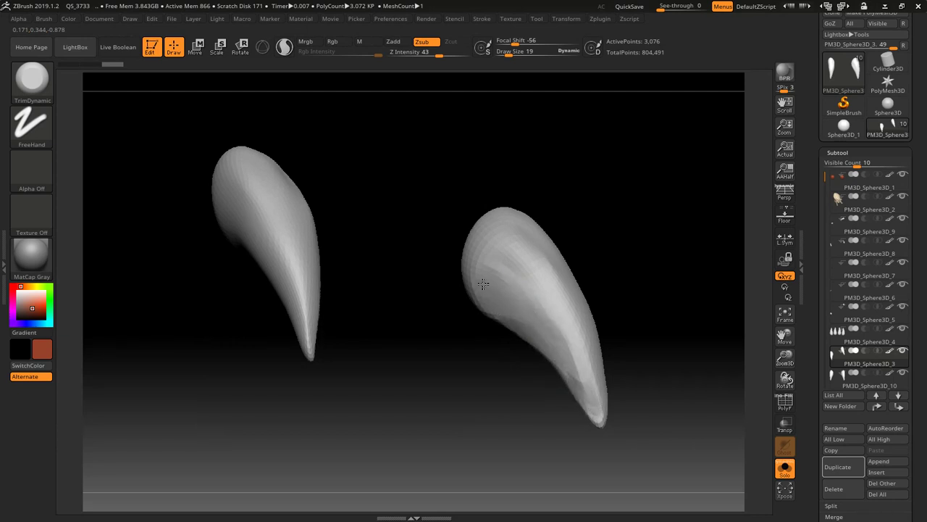
drag(564, 378, 542, 327)
mouse_move(666, 348)
mouse_down()
mouse_move(654, 242)
mouse_move(656, 311)
mouse_move(623, 253)
mouse_move(640, 209)
mouse_up()
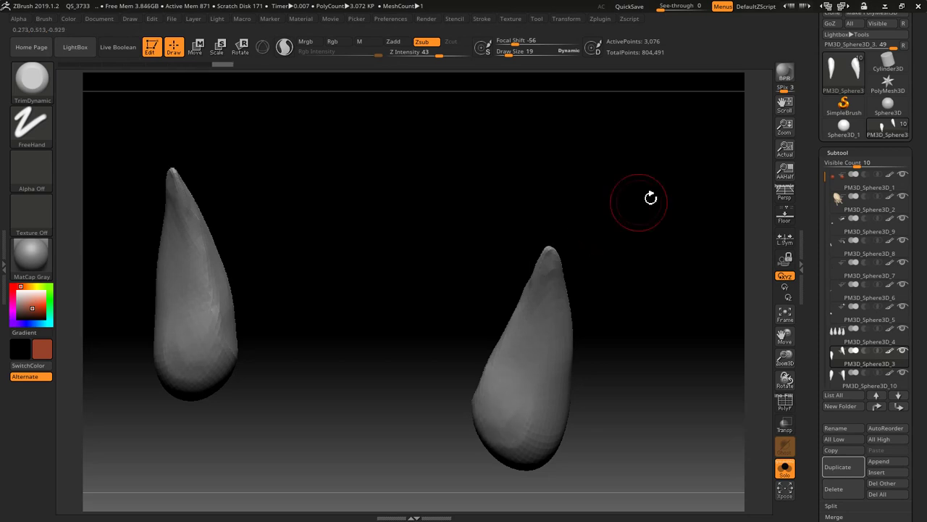
drag(641, 201, 355, 178)
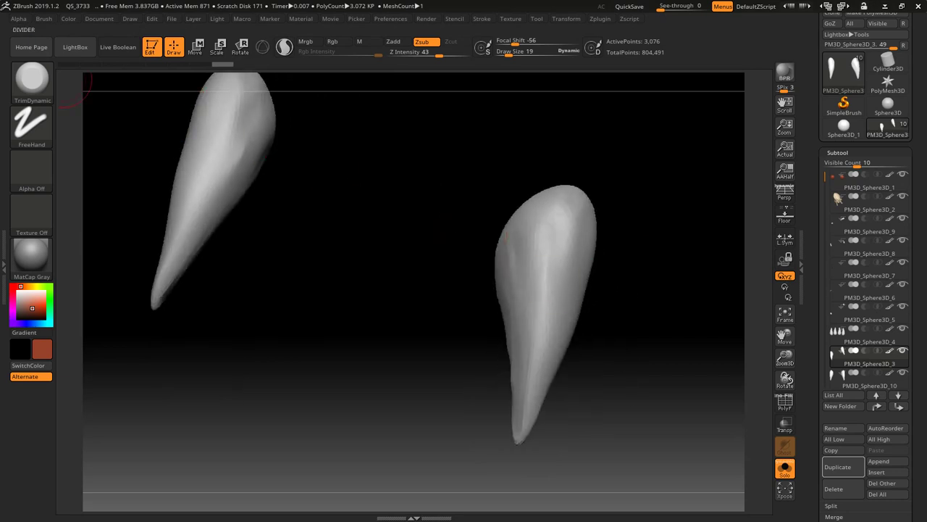
click(31, 78)
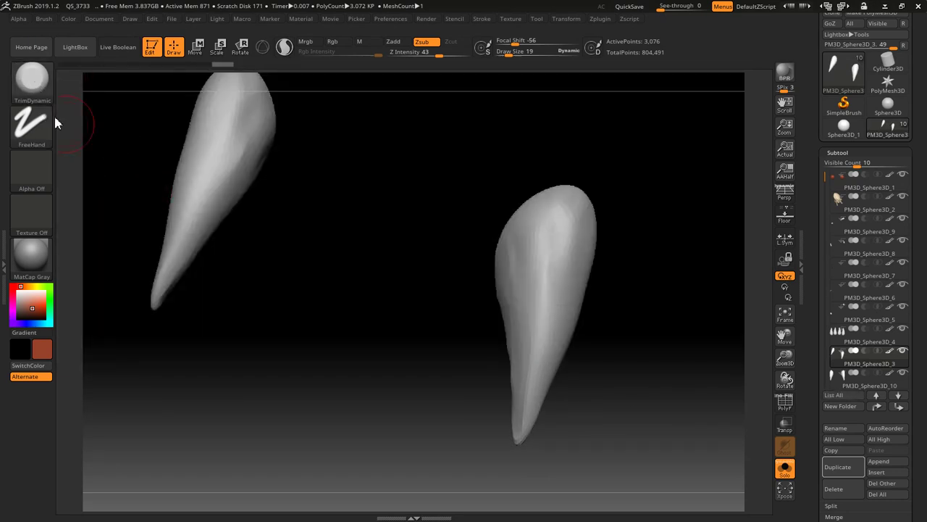
- Load the Orb_Slash_Curve brush from LightBox's Orb_Brush folder
click(37, 84)
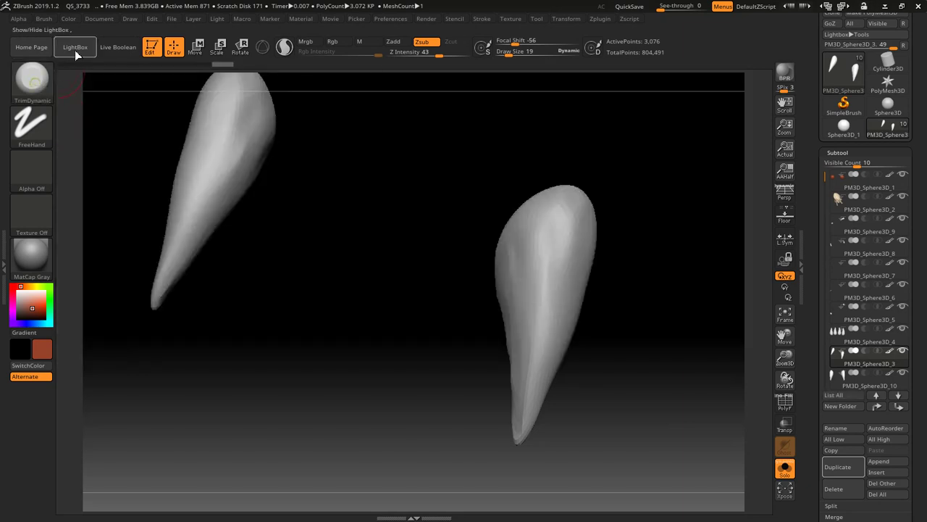
click(75, 48)
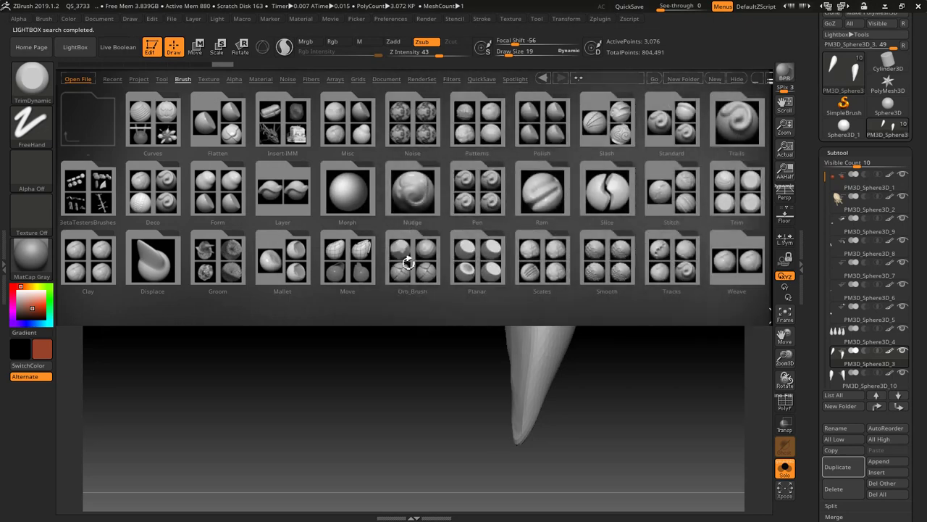
click(407, 240)
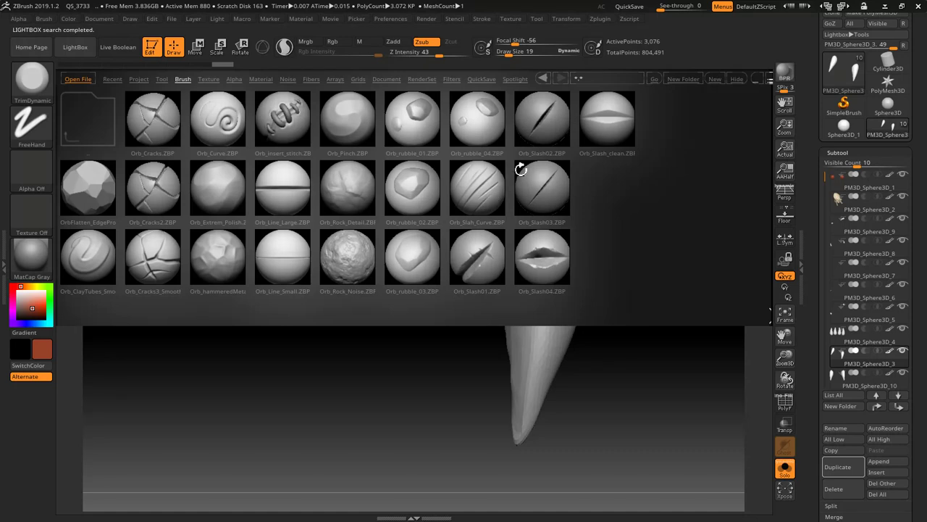
double_click(478, 187)
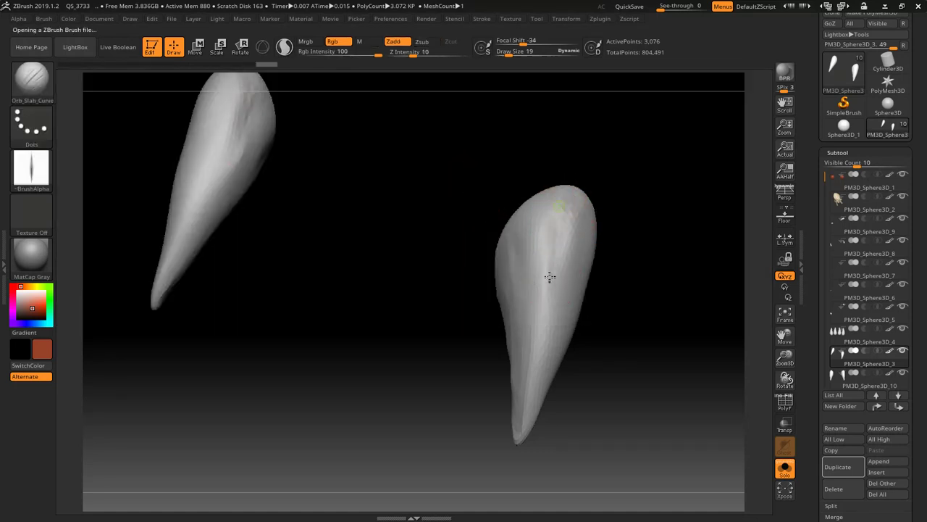
- Add slash scratches across the right fang's top and side, then turn Solo off
drag(559, 212, 542, 237)
drag(650, 223, 614, 237)
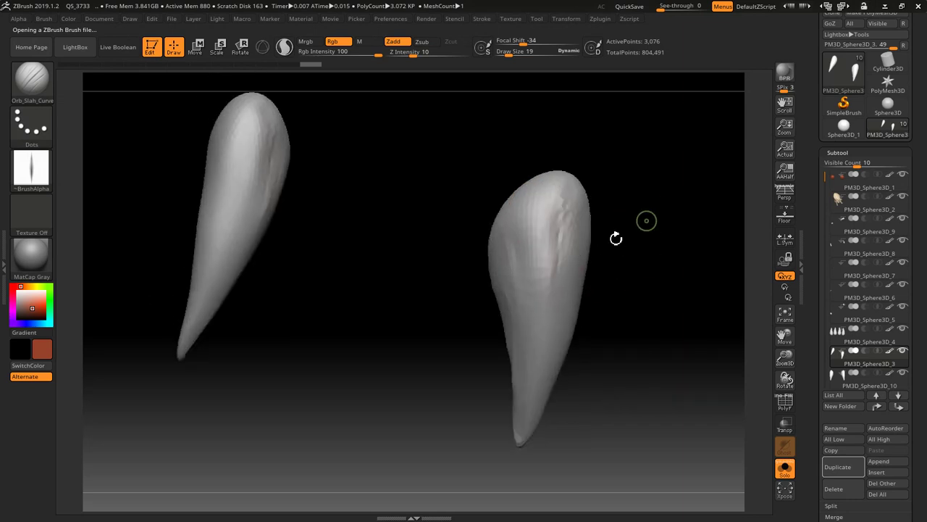
mouse_move(539, 197)
mouse_down()
mouse_move(534, 222)
mouse_move(532, 208)
mouse_move(516, 234)
mouse_up()
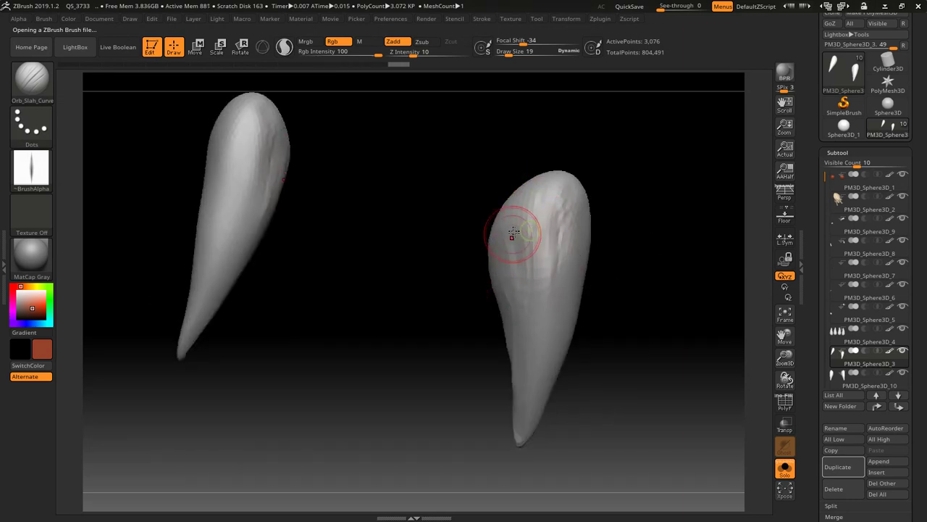
mouse_move(657, 288)
mouse_down()
mouse_move(574, 227)
mouse_move(551, 233)
mouse_up()
drag(580, 348, 613, 338)
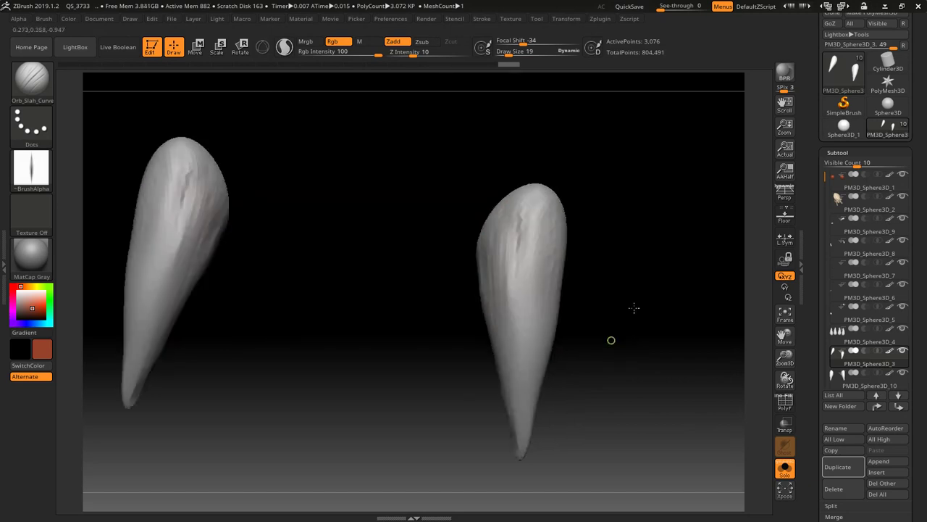
drag(516, 326, 513, 313)
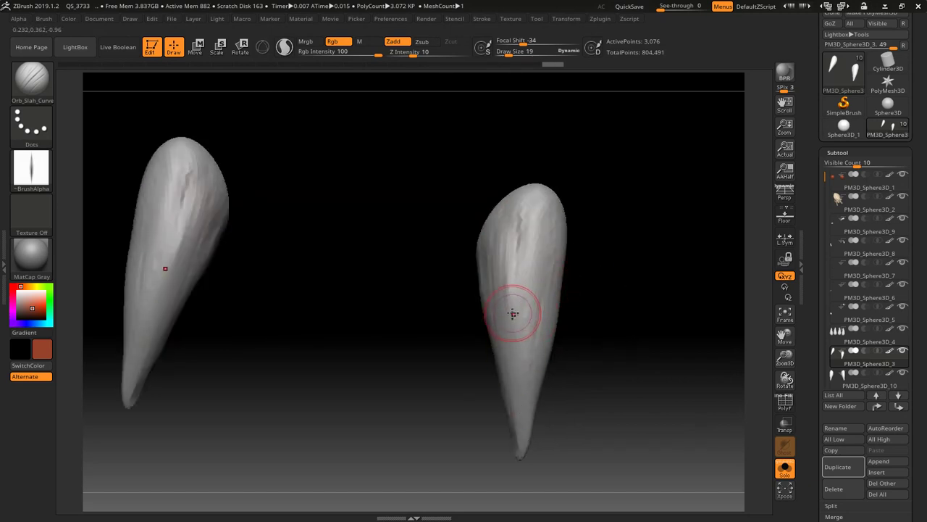
drag(521, 367, 545, 278)
drag(580, 382, 566, 347)
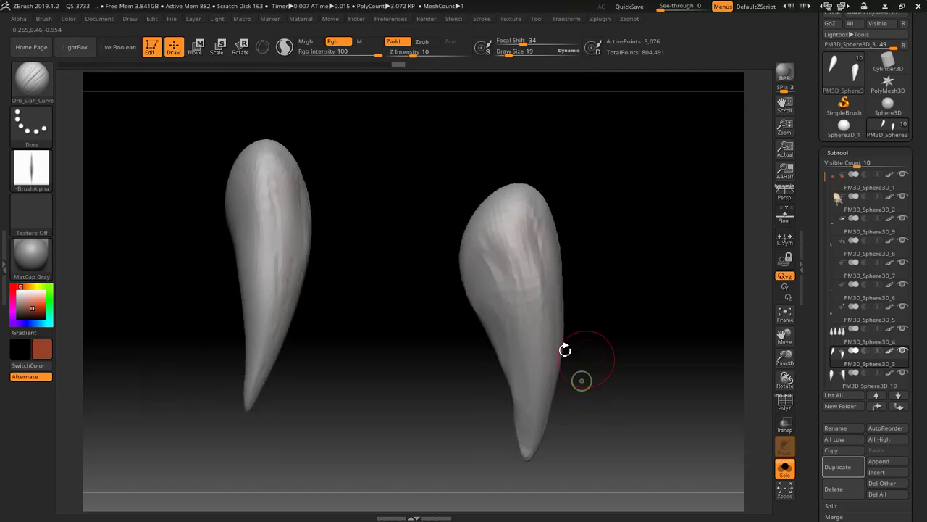
drag(490, 265, 503, 255)
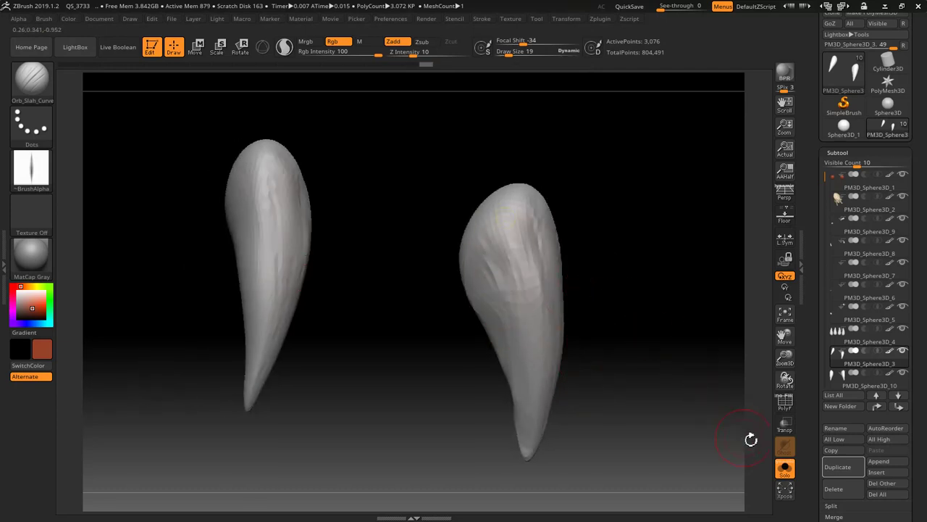
click(784, 468)
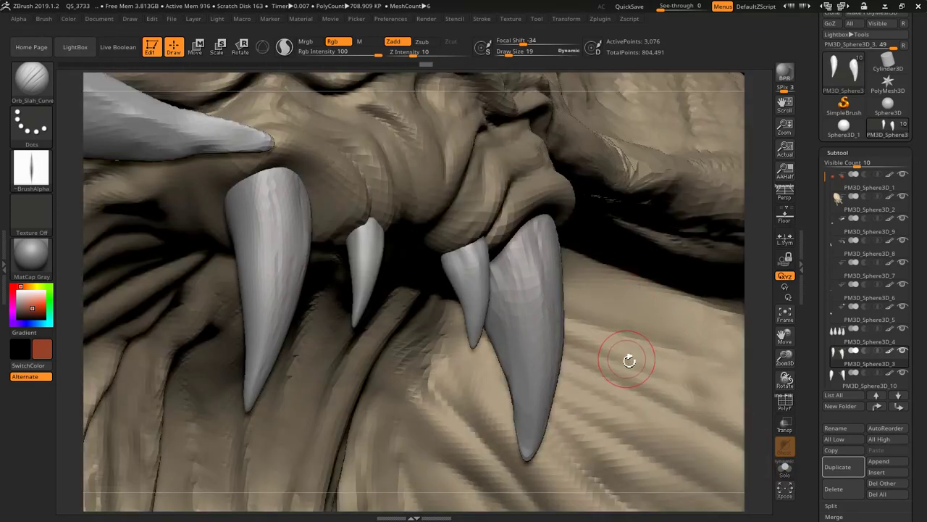
- Frame the head front-on, raise Visible Count to 14, and solo PM3D_Sphere3D_10
key(f)
mouse_move(642, 368)
mouse_down()
mouse_move(640, 356)
mouse_move(626, 368)
mouse_up()
mouse_move(869, 377)
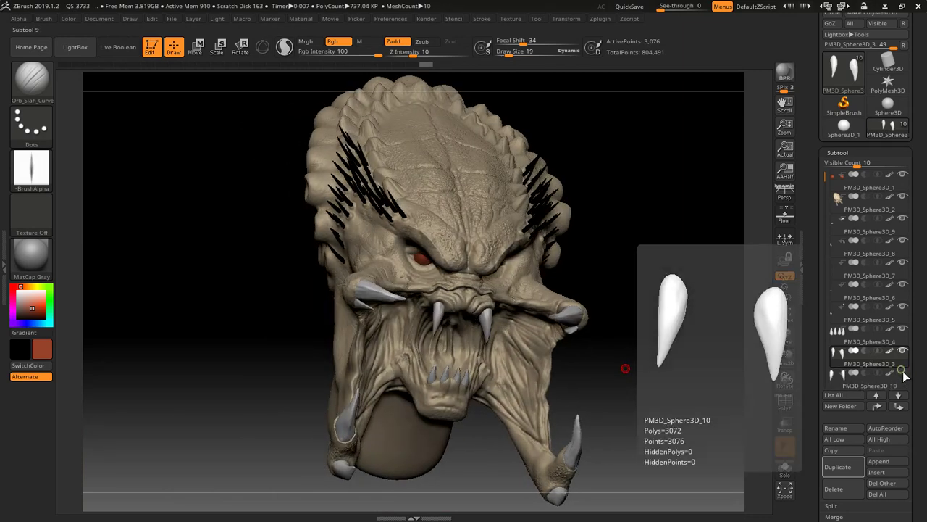
scroll(921, 370, down, 1)
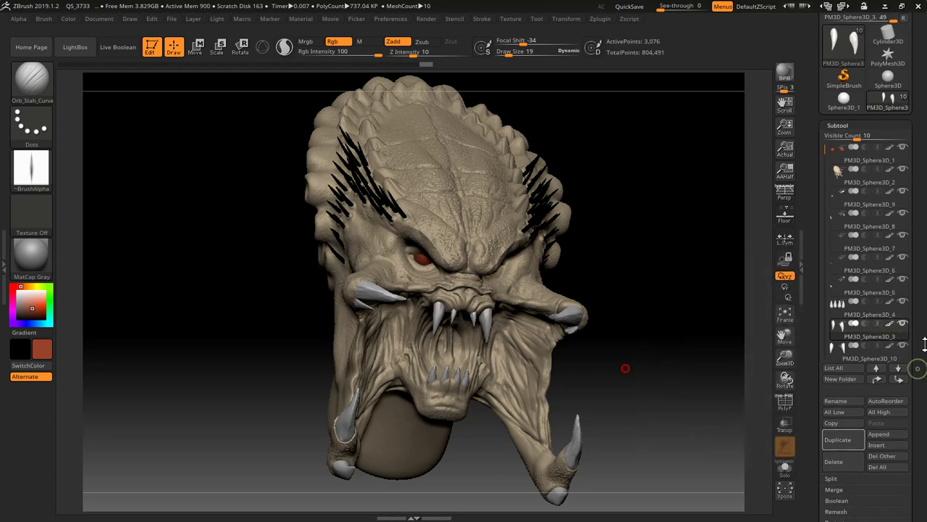
drag(863, 137, 869, 137)
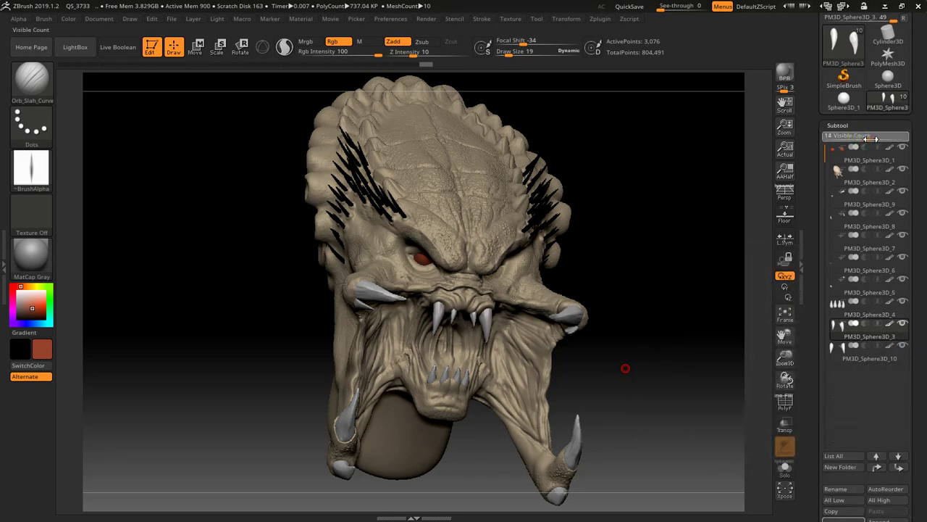
click(835, 353)
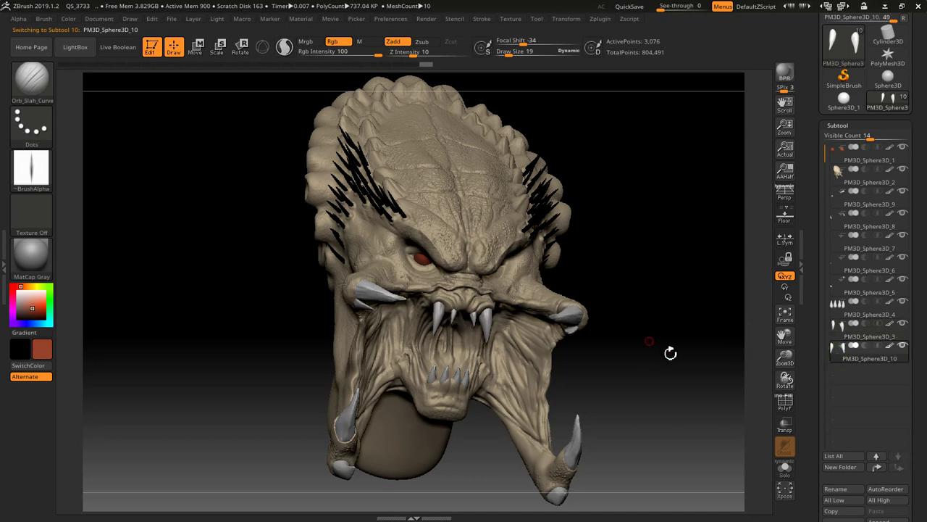
click(785, 468)
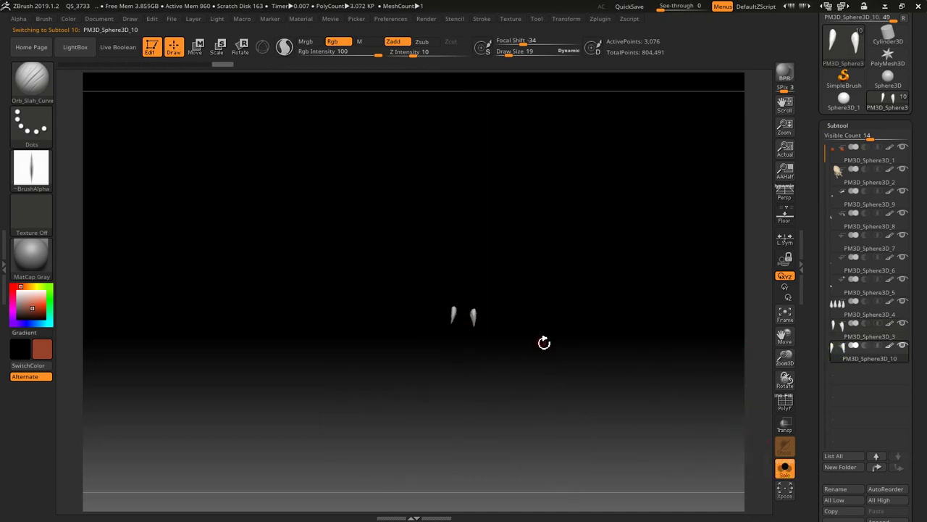
- Flatten and sharpen the edges of both isolated fangs with the TrimDynamic brush
key(f)
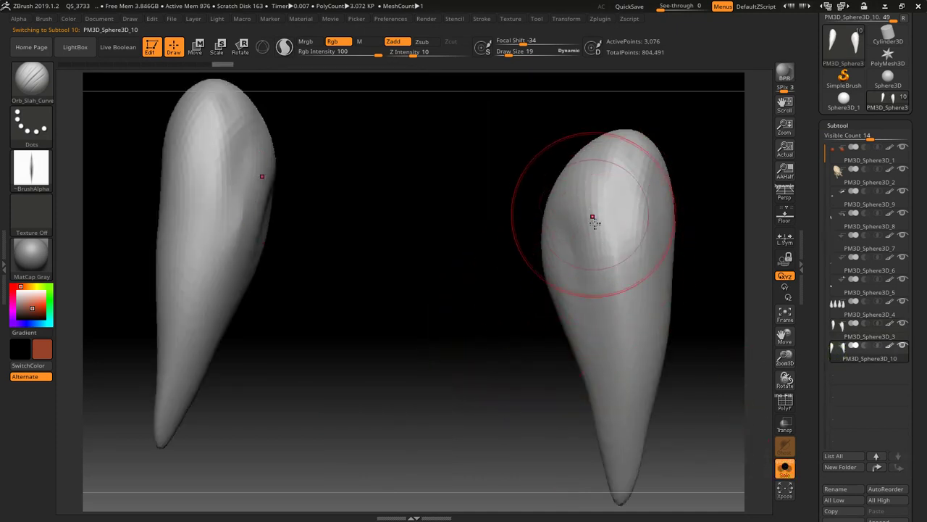
drag(454, 326, 128, 128)
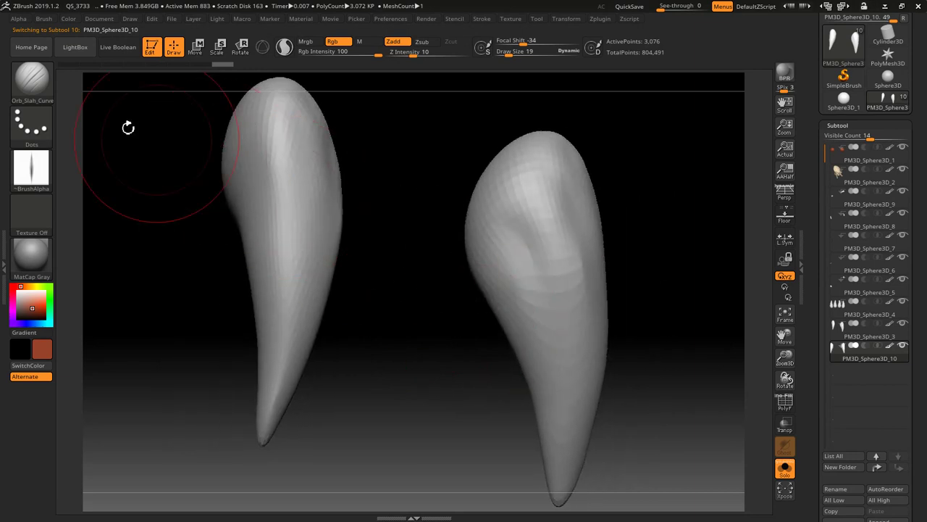
click(32, 78)
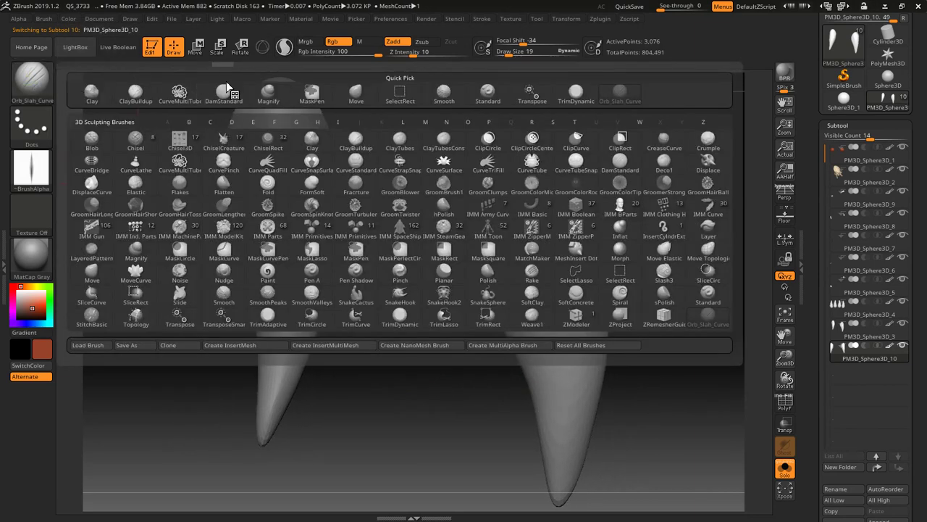
click(576, 91)
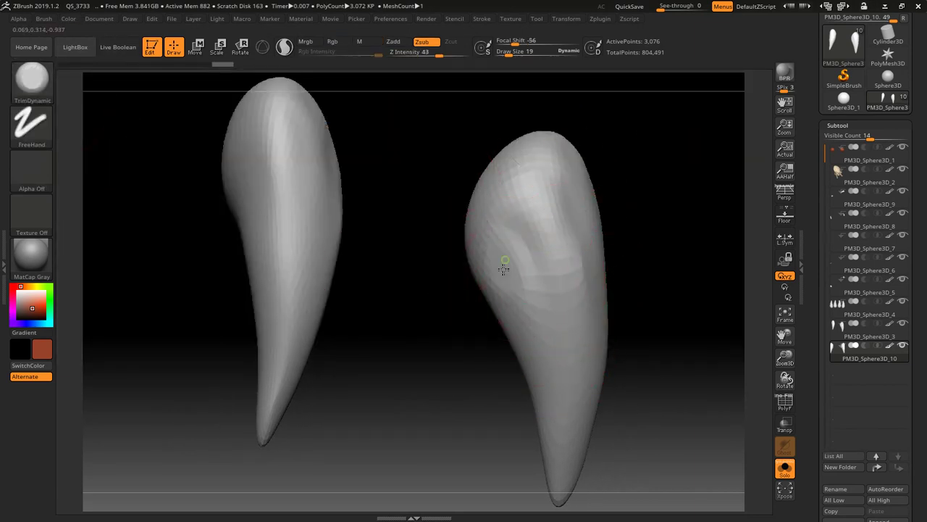
mouse_move(489, 289)
mouse_down()
mouse_move(475, 393)
mouse_move(507, 341)
mouse_up()
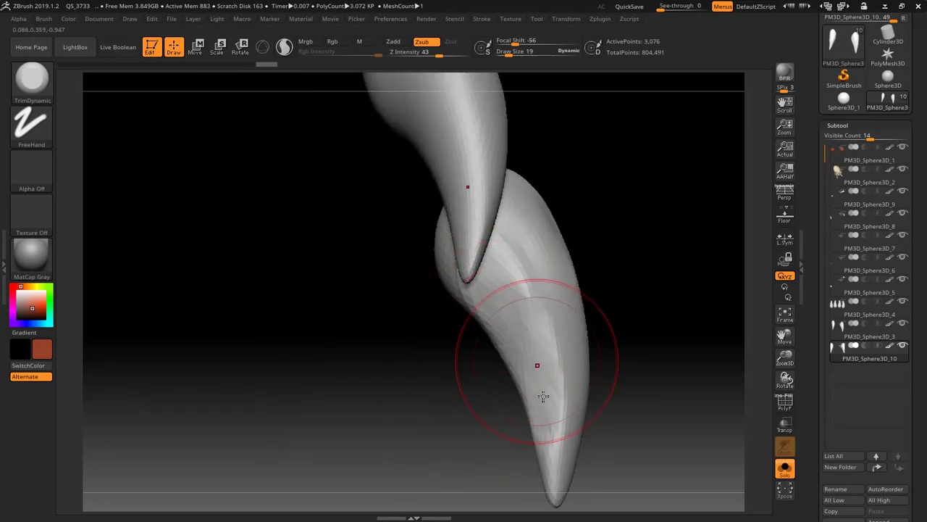
mouse_move(621, 387)
mouse_down()
mouse_move(579, 320)
mouse_move(517, 348)
mouse_move(524, 373)
mouse_move(563, 388)
mouse_move(569, 330)
mouse_up()
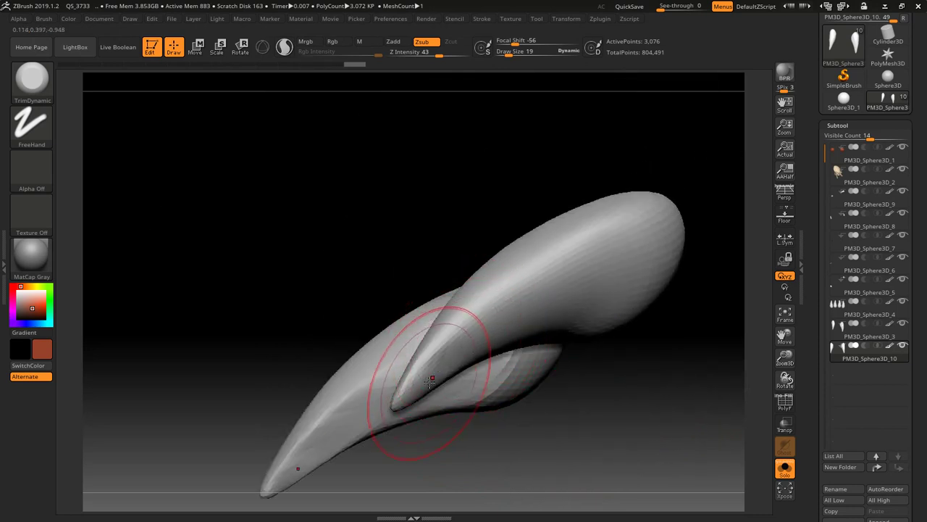
drag(464, 361, 501, 327)
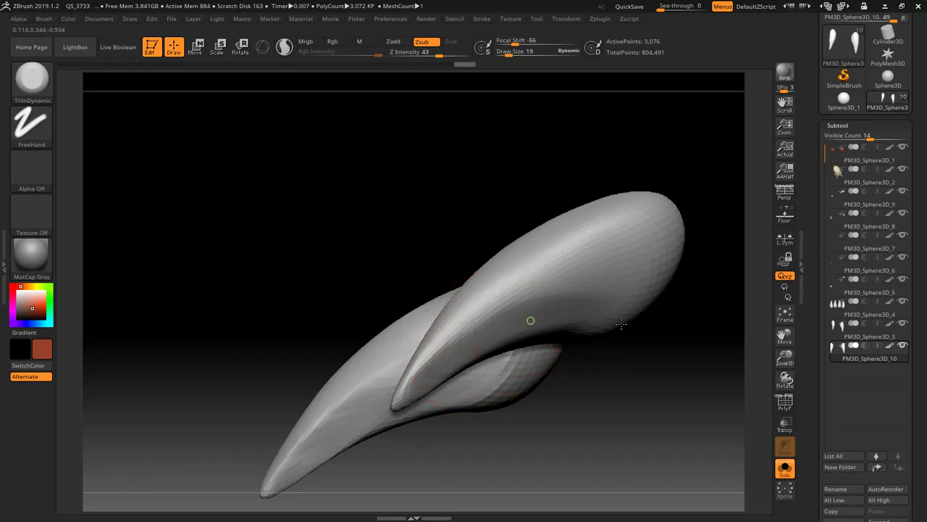
drag(598, 354, 546, 293)
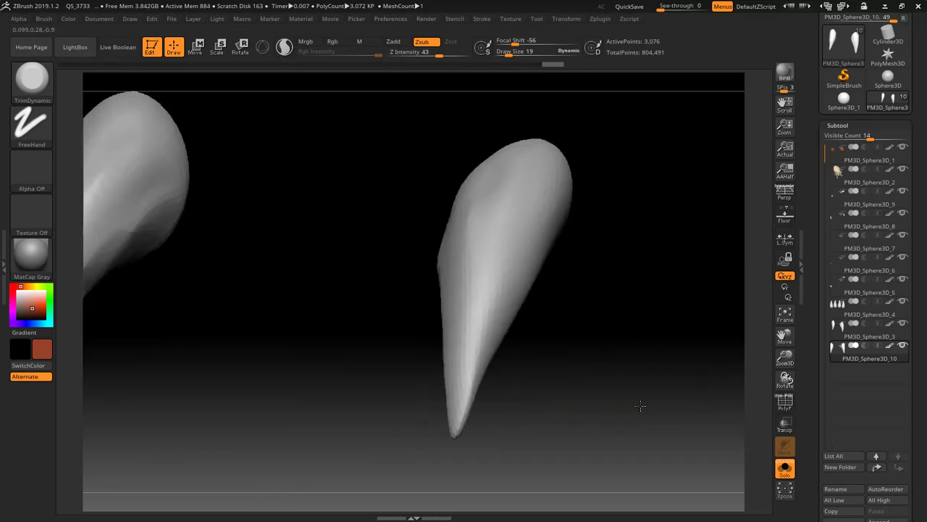
click(42, 85)
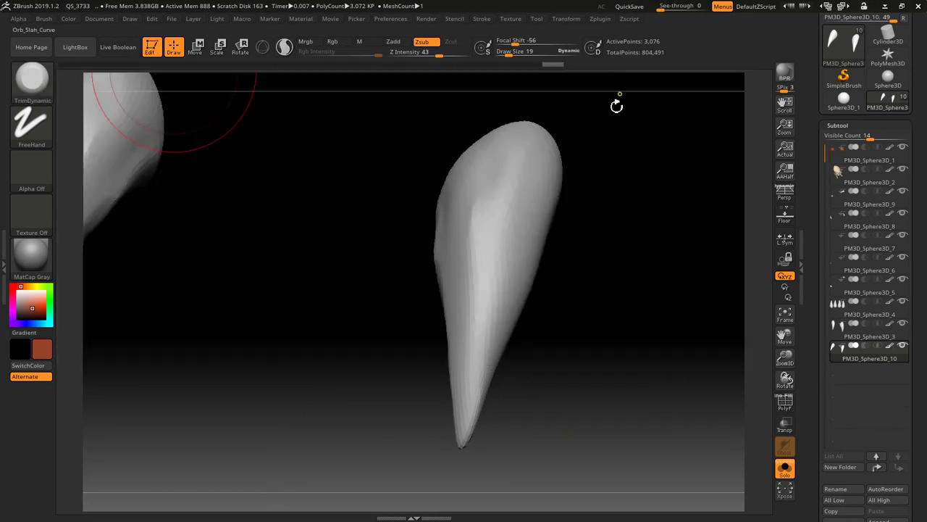
- Select the Orb_Slah_Curve brush and set its draw size to 9
click(618, 94)
drag(601, 254, 596, 251)
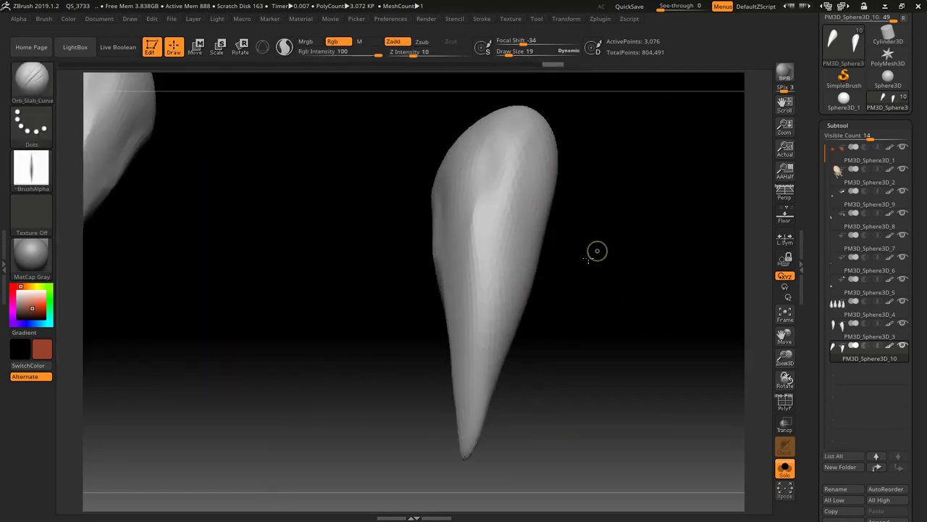
key(s)
mouse_move(522, 220)
mouse_down()
mouse_move(507, 210)
mouse_move(517, 211)
mouse_up()
key(s)
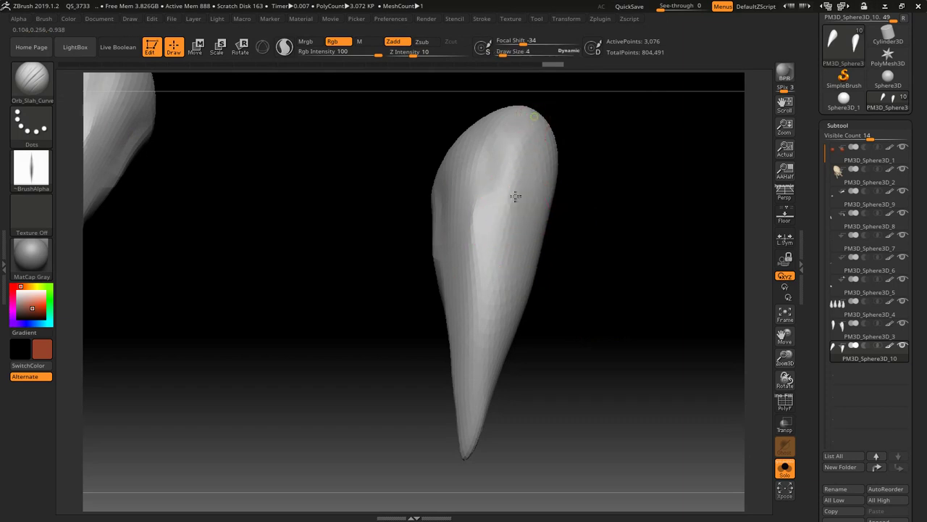
mouse_move(587, 374)
mouse_down()
mouse_move(598, 334)
mouse_move(591, 277)
mouse_up()
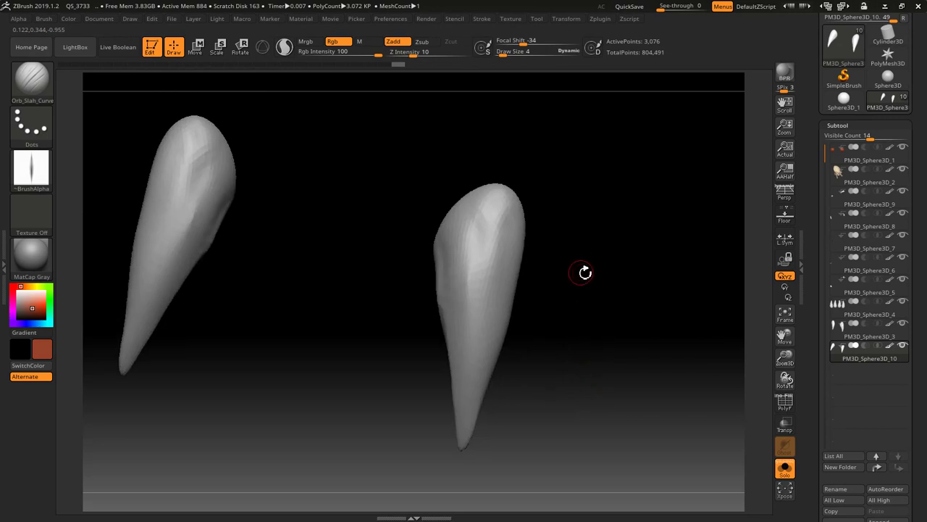
key(s)
drag(581, 288, 585, 289)
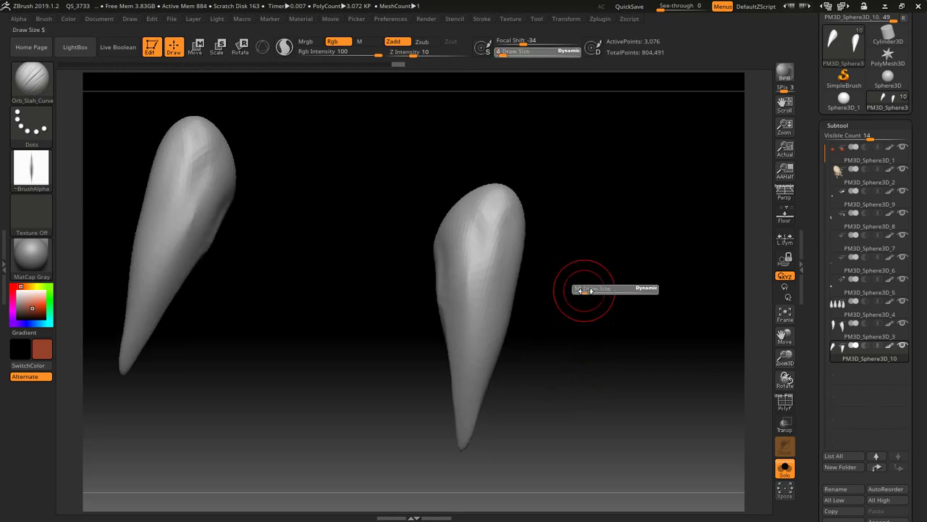
- Carve thin mirrored slash grooves down and across both teeth
drag(498, 220, 479, 326)
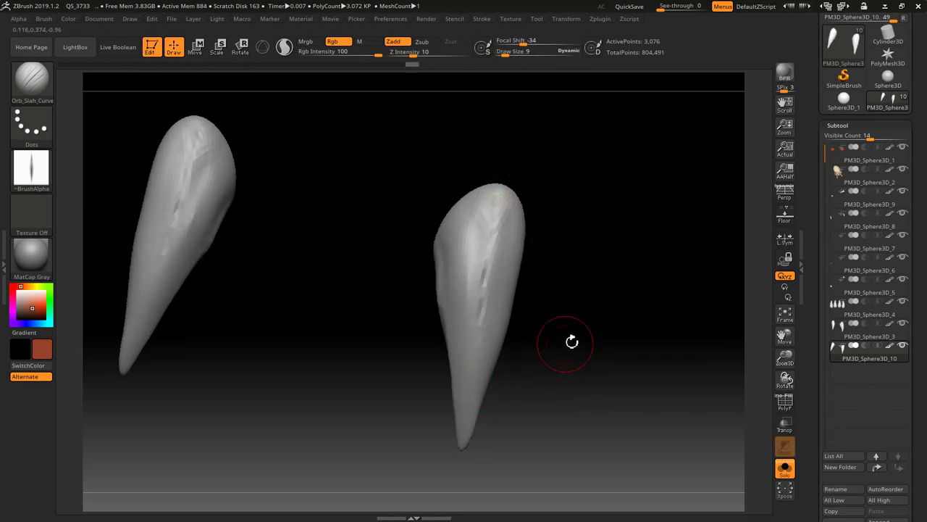
drag(570, 338, 570, 339)
drag(474, 279, 474, 304)
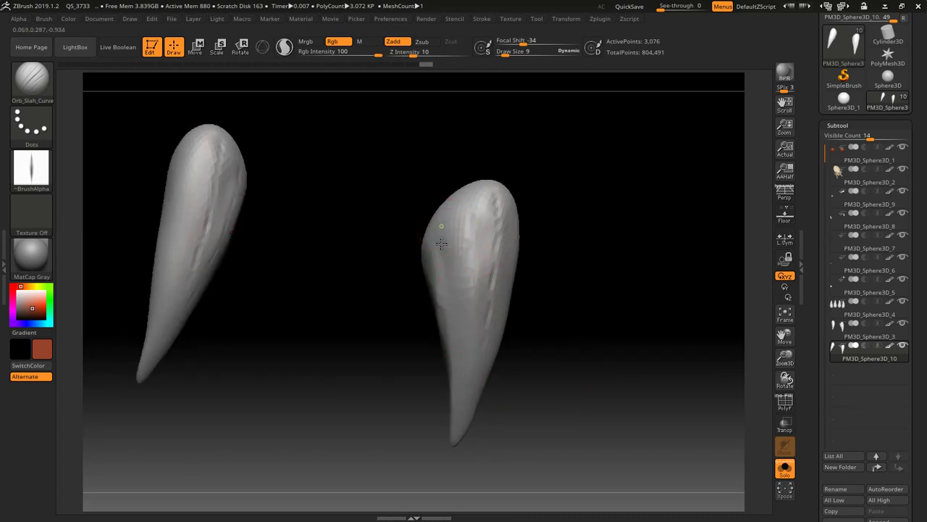
drag(581, 359, 507, 244)
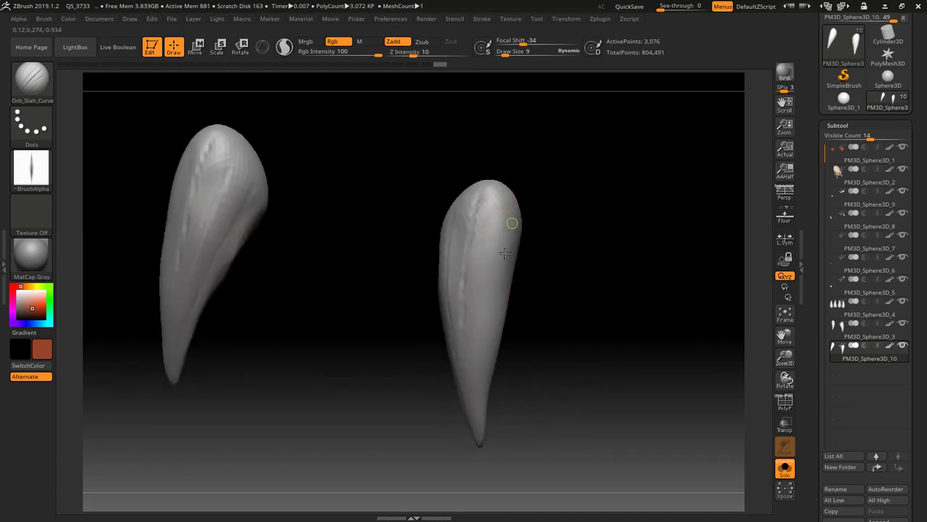
mouse_move(583, 342)
mouse_down()
mouse_move(534, 321)
mouse_move(534, 245)
mouse_up()
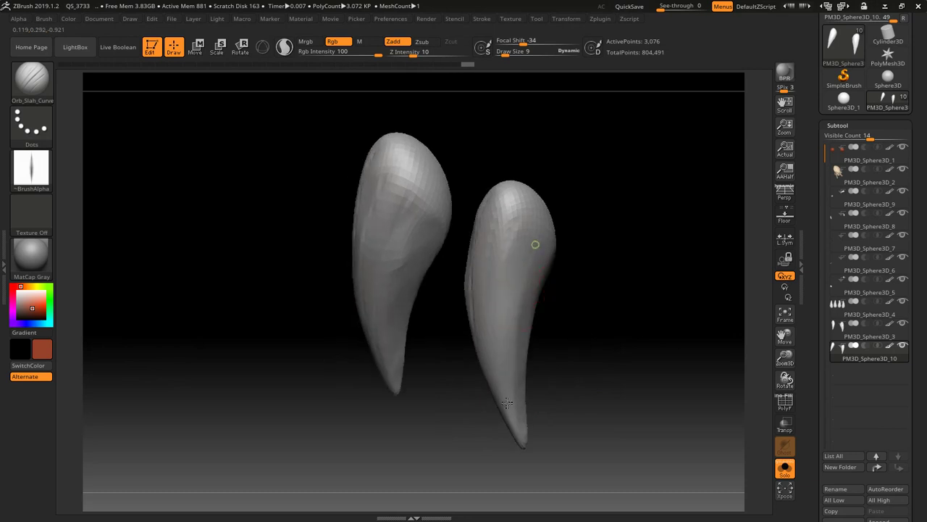
- Turn Solo off, frame the full creature head and rotate it to inspect the teeth
click(785, 467)
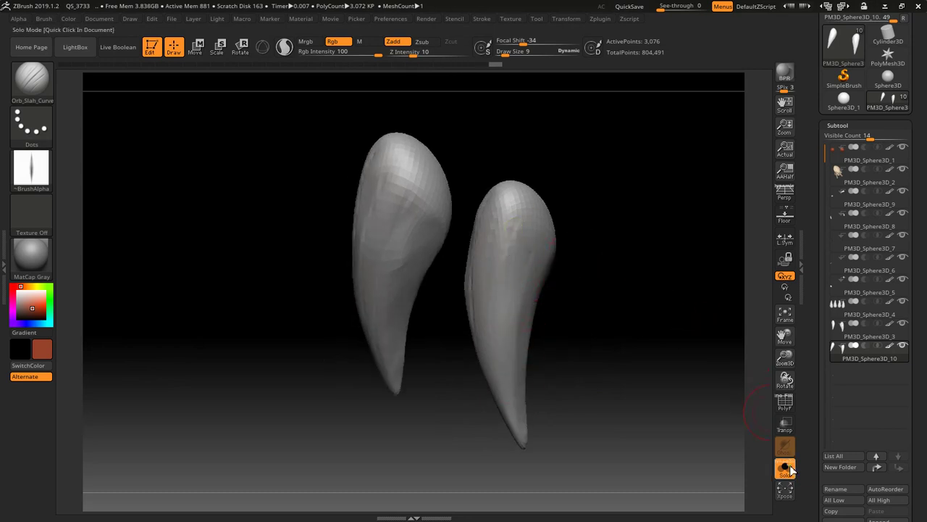
key(f)
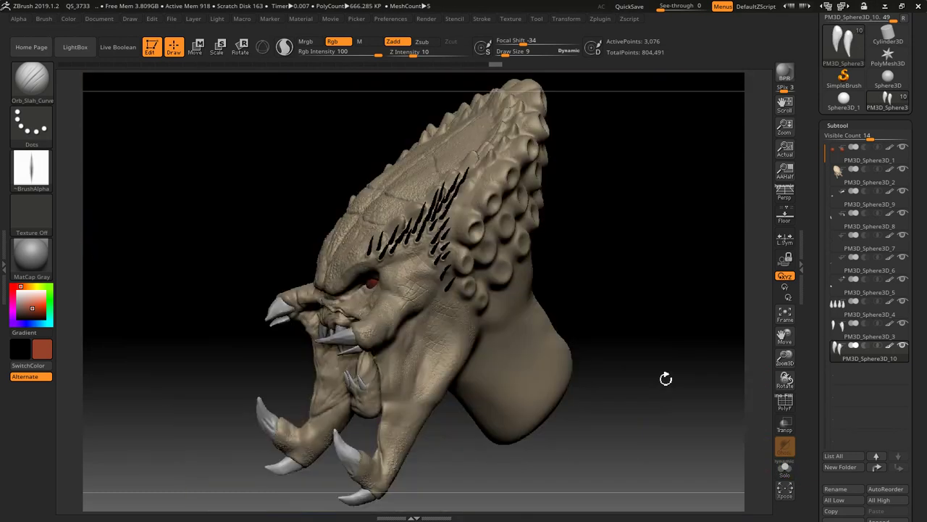
mouse_move(630, 424)
mouse_down()
mouse_move(671, 398)
mouse_move(565, 366)
mouse_move(579, 461)
mouse_move(574, 352)
mouse_up()
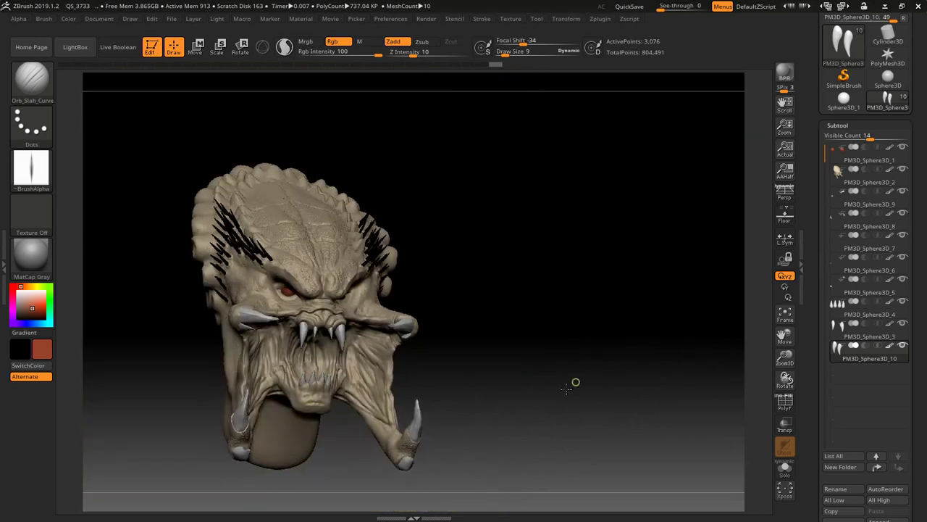
drag(567, 389, 594, 352)
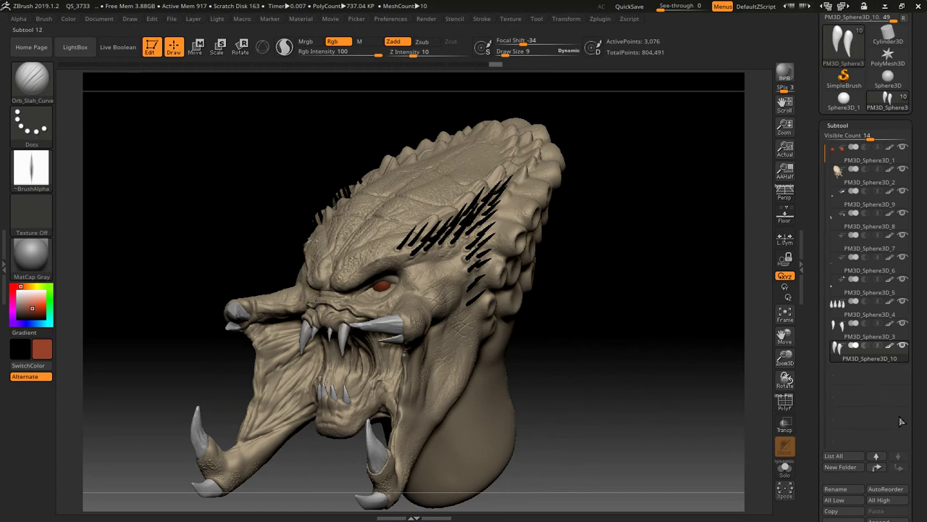
drag(919, 418, 925, 303)
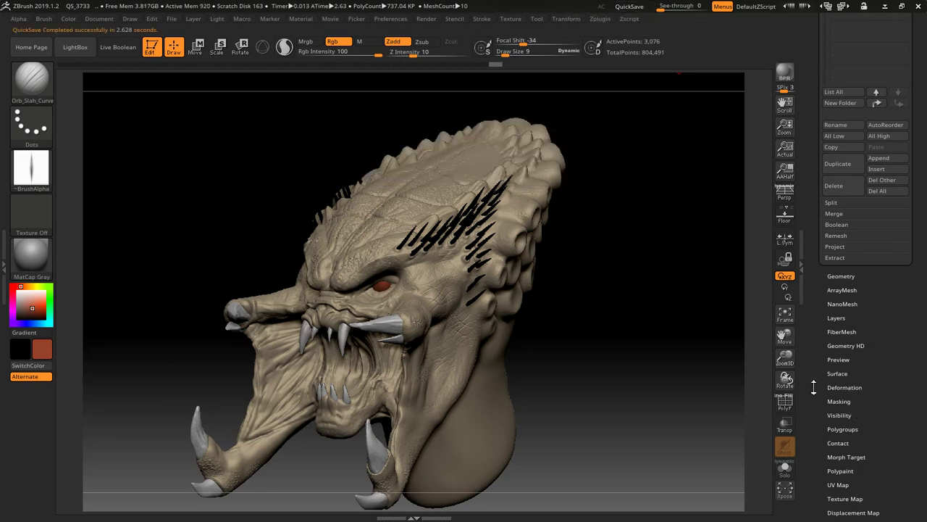
scroll(884, 435, down, 1)
- Rotate the head face-on so the crest, spikes and fangs face the viewer
scroll(866, 438, down, 10)
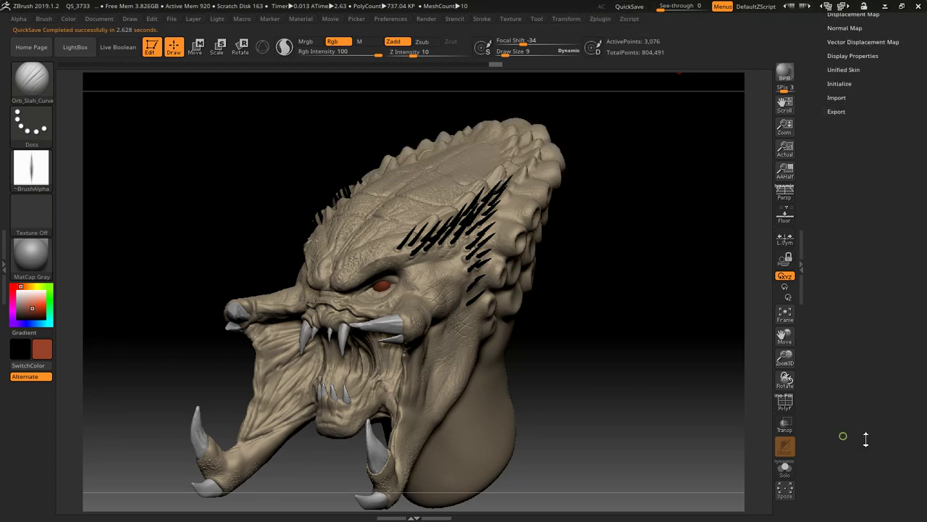
scroll(892, 310, up, 4)
scroll(873, 413, up, 2)
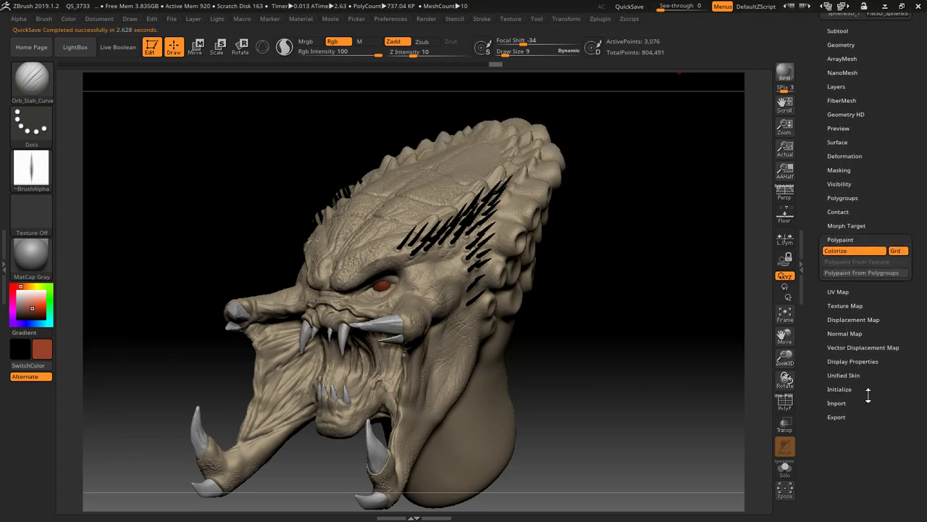
drag(613, 341, 635, 347)
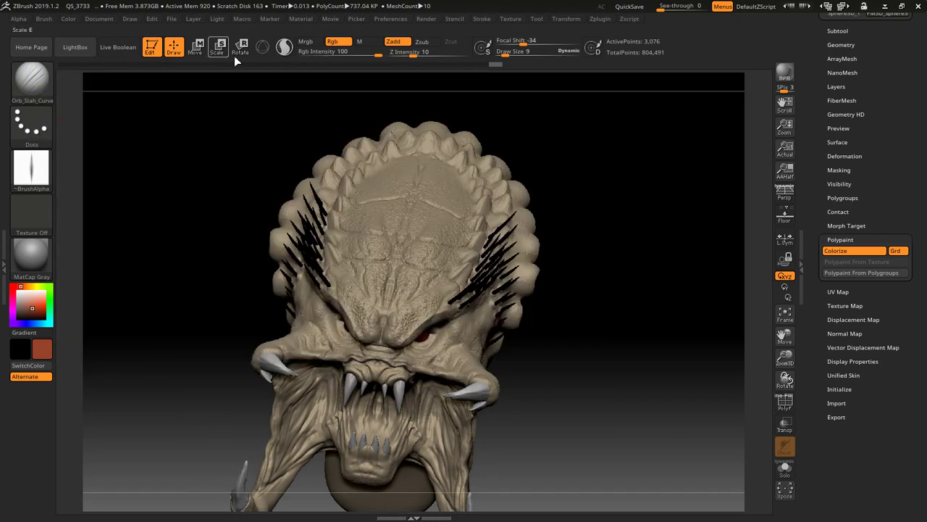
- Switch to the Standard brush at draw size 201 with Rgb on and Zadd off
click(40, 78)
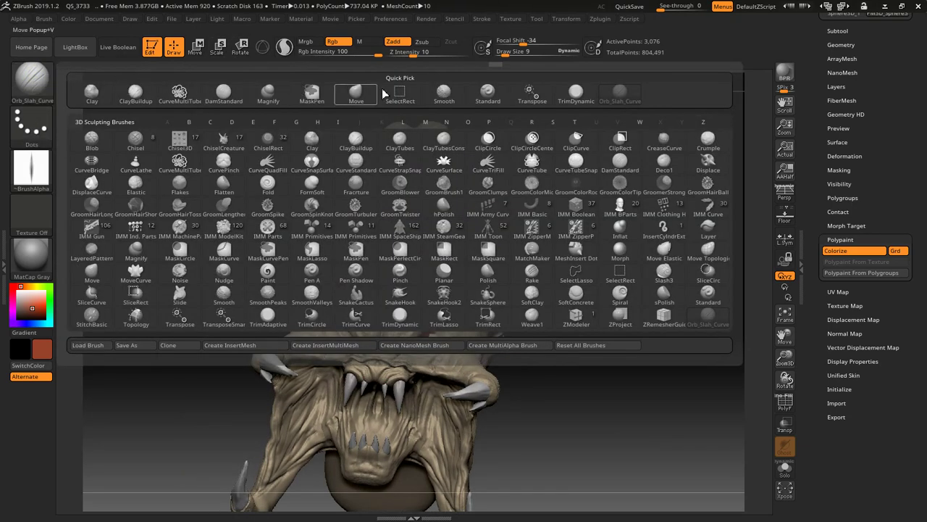
click(490, 93)
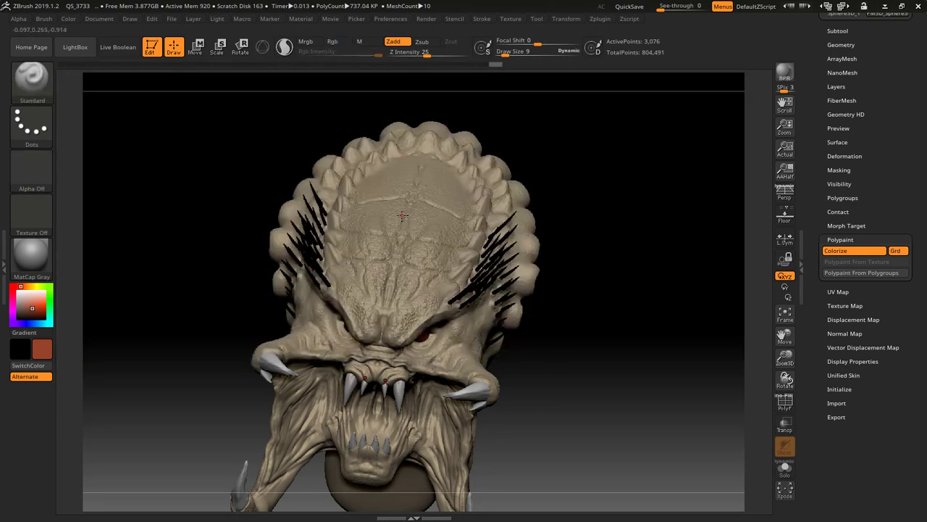
key(s)
drag(407, 215, 435, 215)
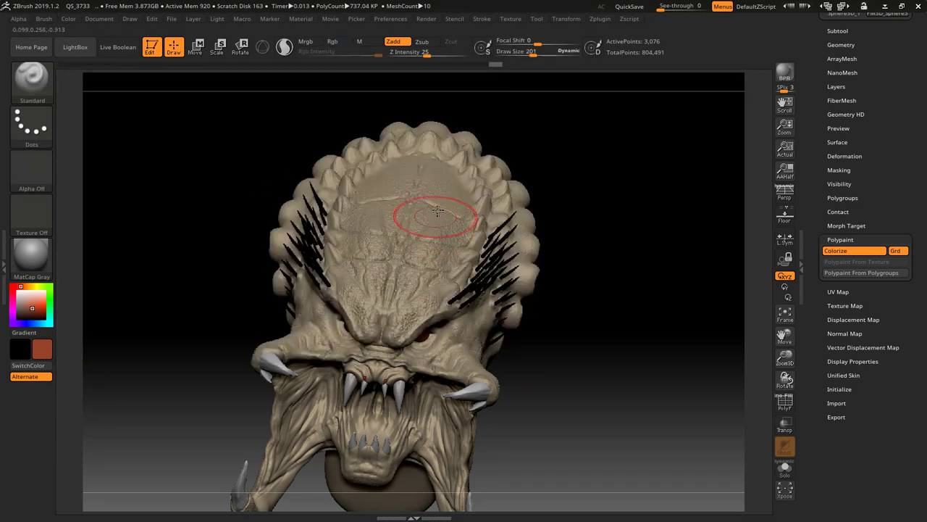
click(338, 44)
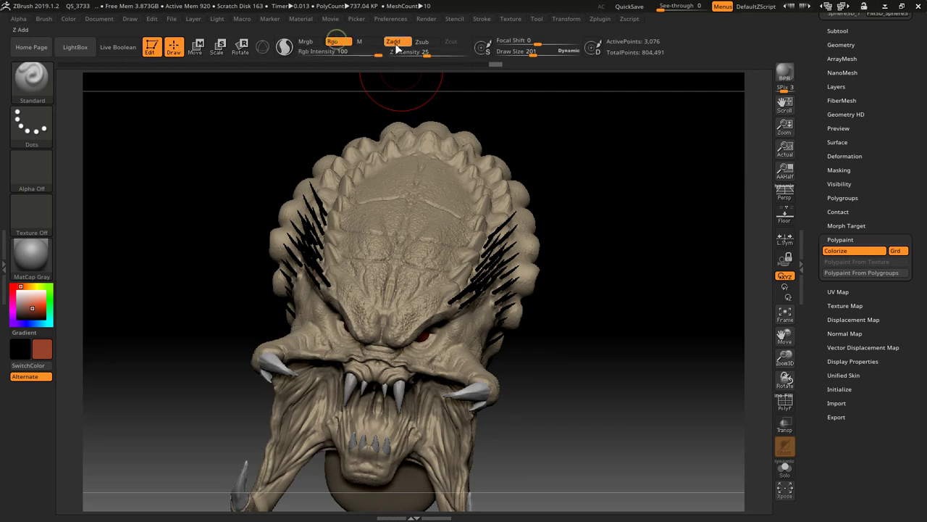
click(399, 42)
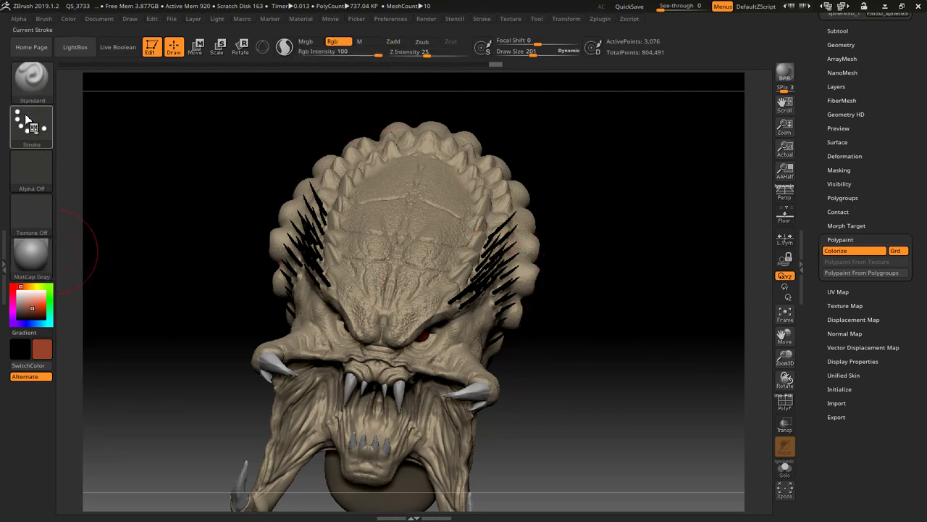
- Give the brush the speckled Alpha 23 and black paint colour
click(36, 167)
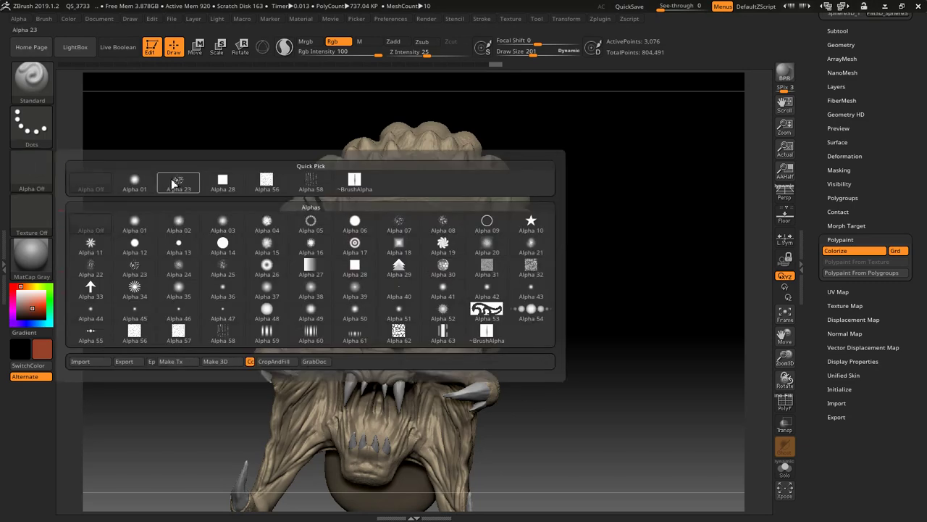
mouse_move(178, 182)
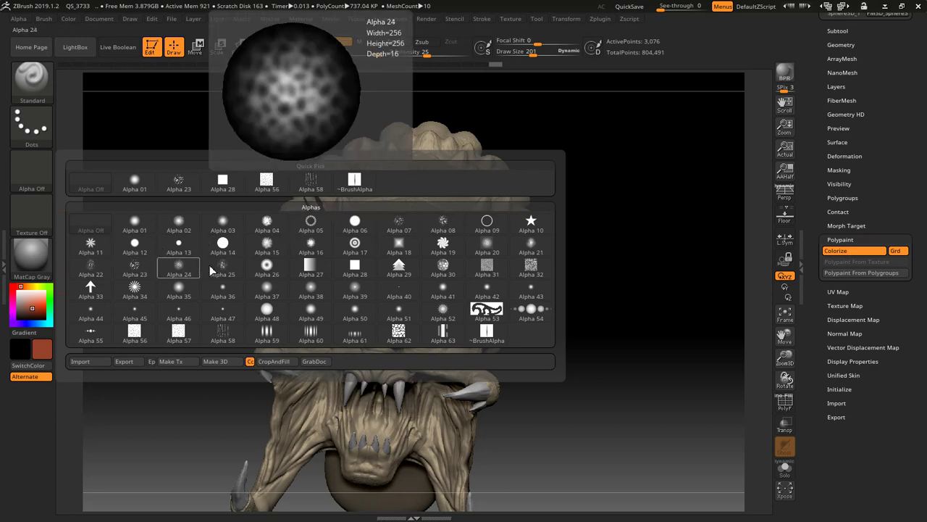
click(134, 268)
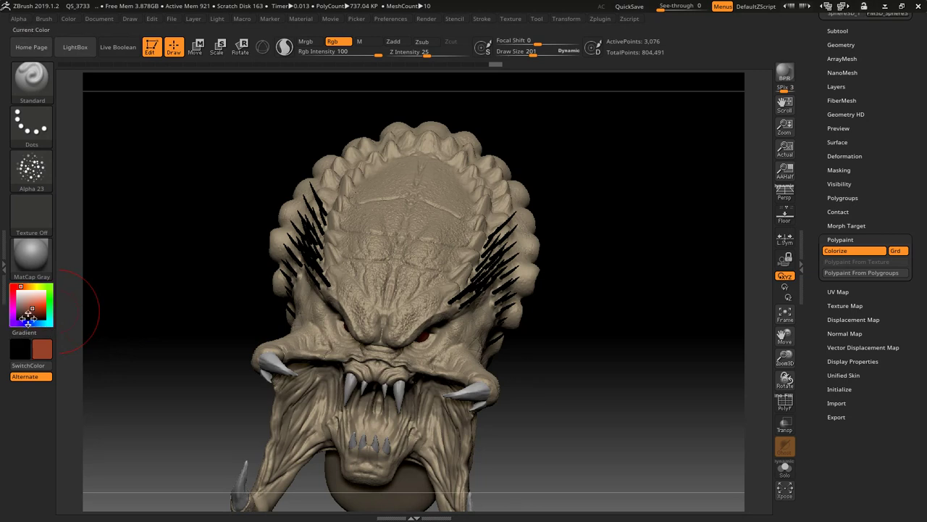
drag(30, 312, 16, 320)
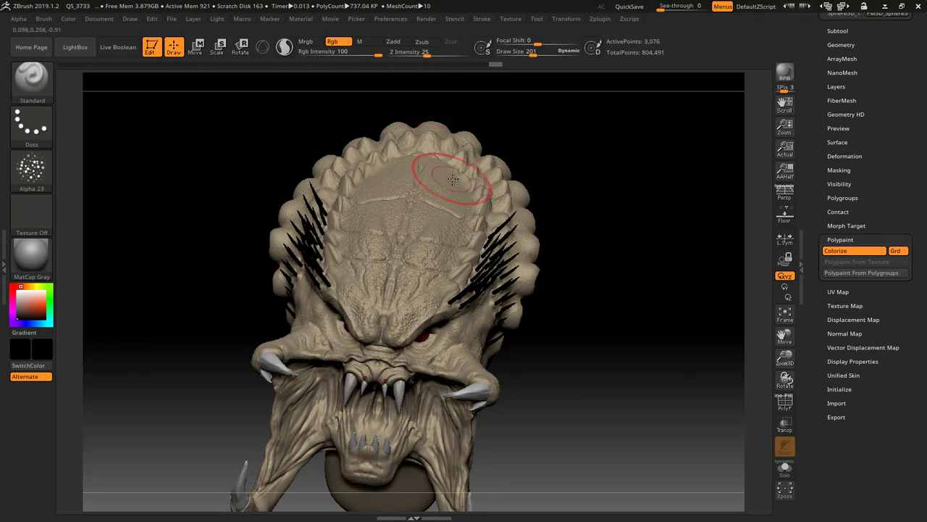
click(31, 168)
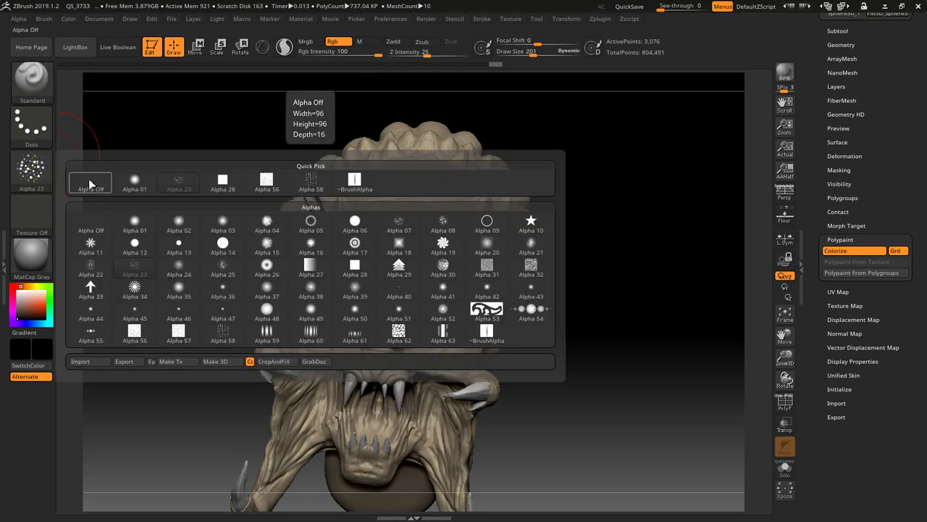
- Set a dark red secondary colour and tint the front fangs via Polypaint From Polygroups
mouse_move(623, 296)
mouse_down()
mouse_move(611, 300)
mouse_move(609, 276)
mouse_up()
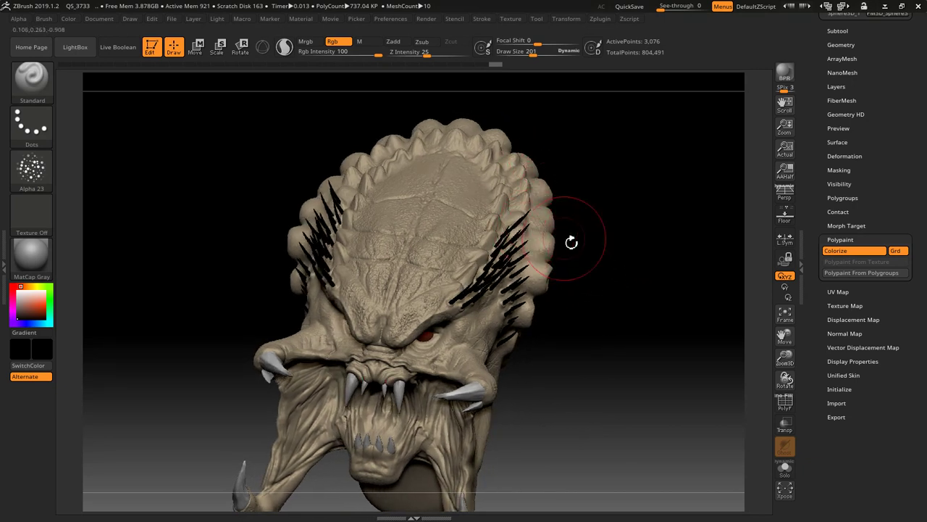
drag(628, 290, 636, 305)
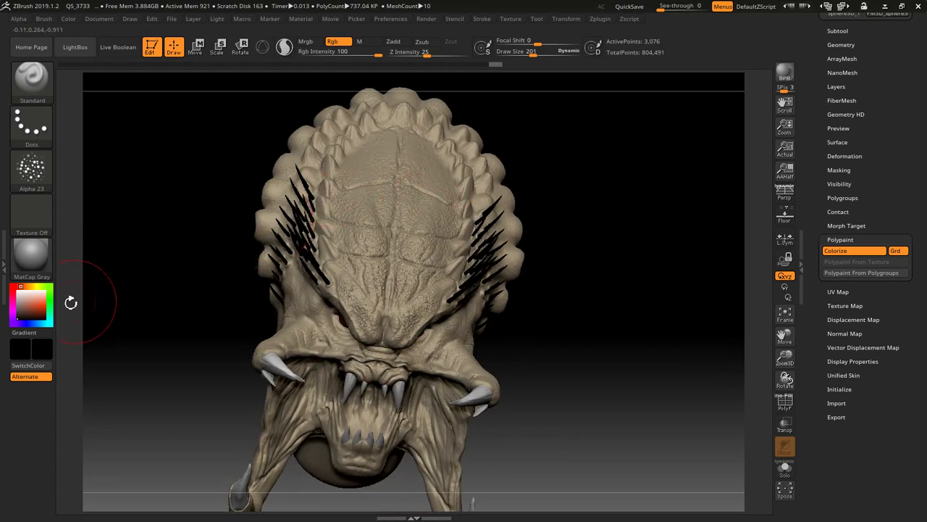
mouse_move(33, 303)
mouse_down()
mouse_move(32, 317)
mouse_move(17, 318)
mouse_up()
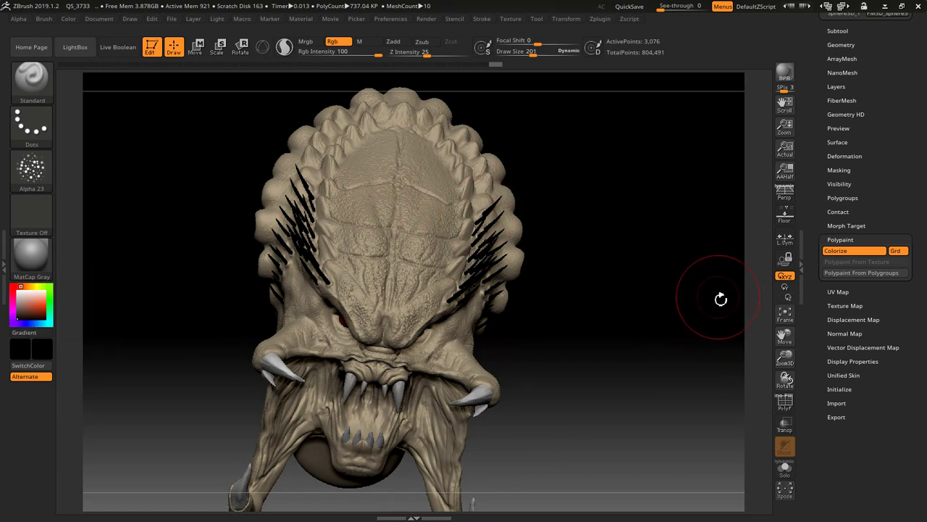
click(853, 273)
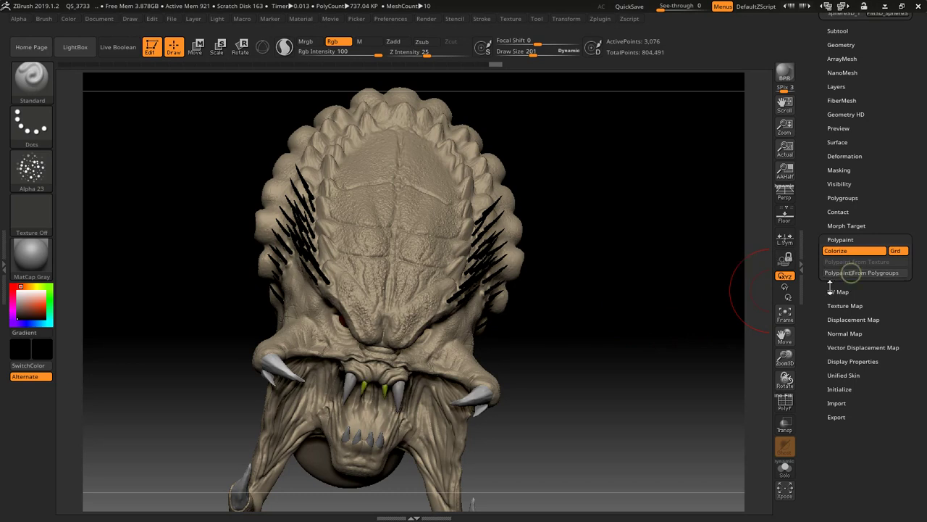
- Select the head subtool and dab black speckles across the top of the skull
scroll(843, 242, up, 5)
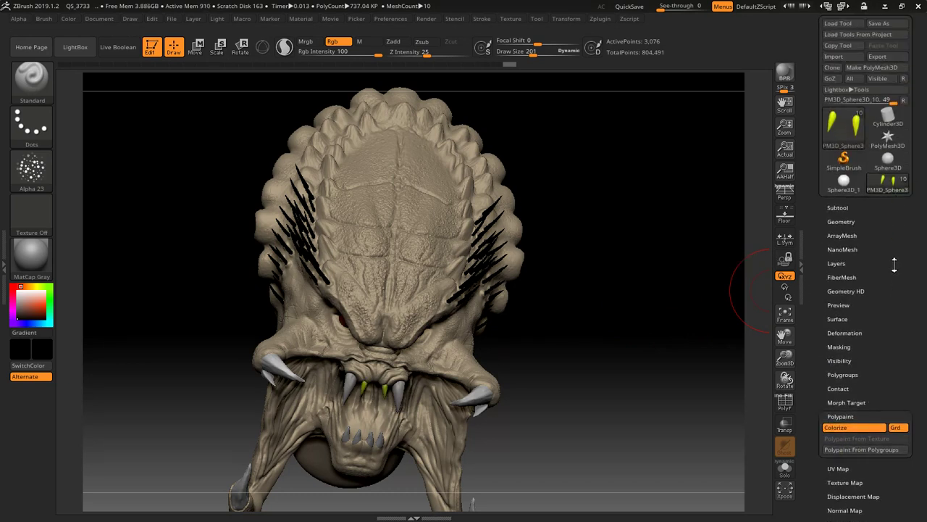
click(833, 221)
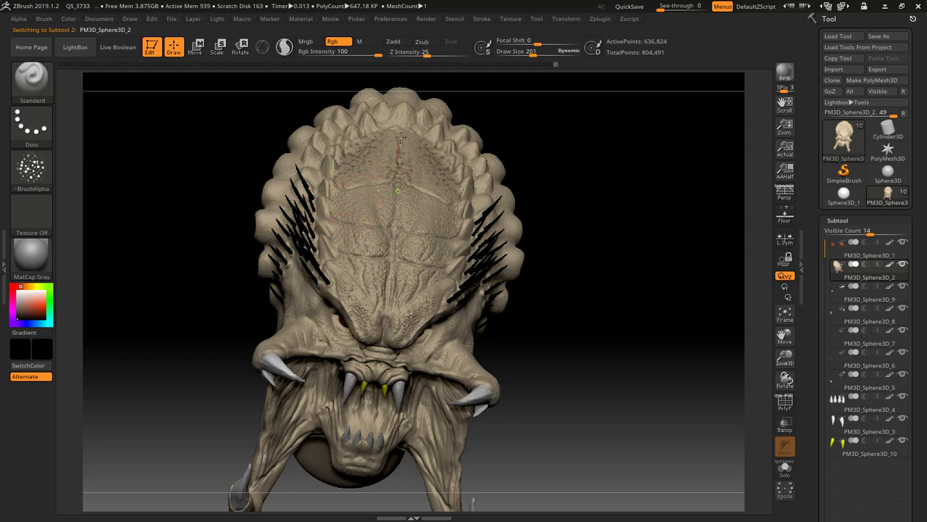
mouse_move(389, 228)
mouse_down()
mouse_move(328, 244)
mouse_move(323, 186)
mouse_up()
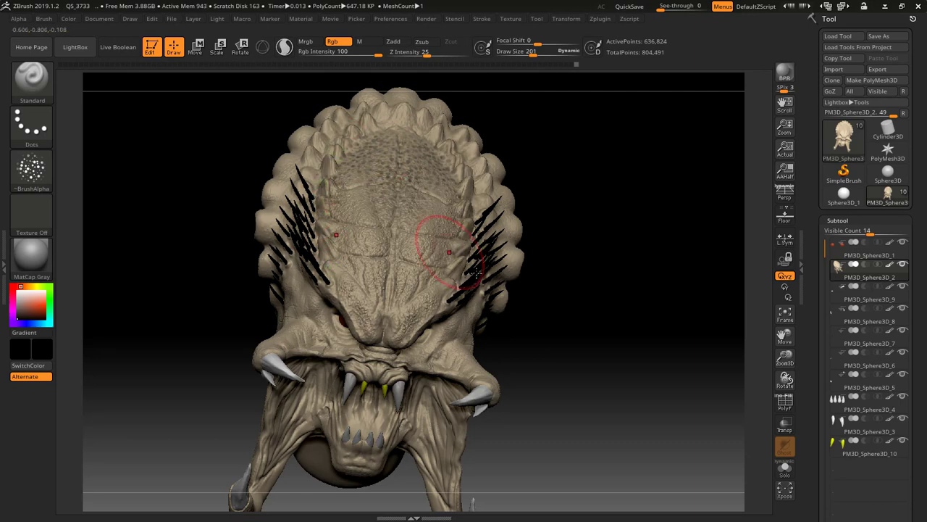
drag(538, 321, 550, 316)
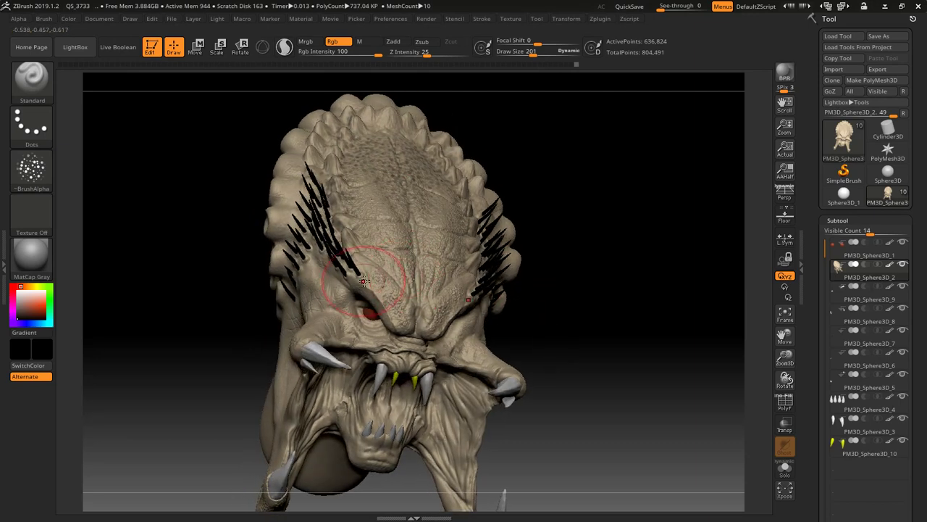
- Reduce the draw size to 140 and speckle the crown's edges, mirrored on both sides
key(s)
drag(360, 276, 353, 276)
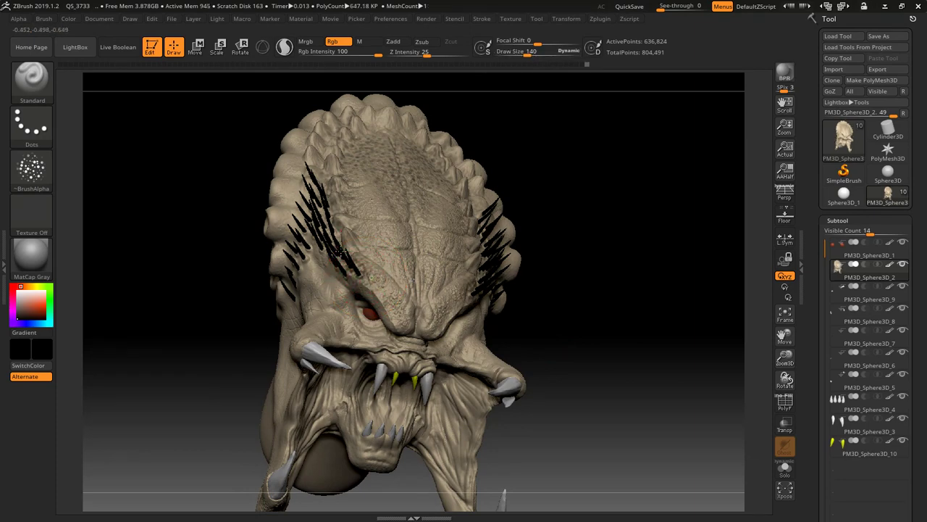
mouse_move(625, 341)
mouse_down()
mouse_move(606, 354)
mouse_move(518, 240)
mouse_move(547, 120)
mouse_move(505, 116)
mouse_up()
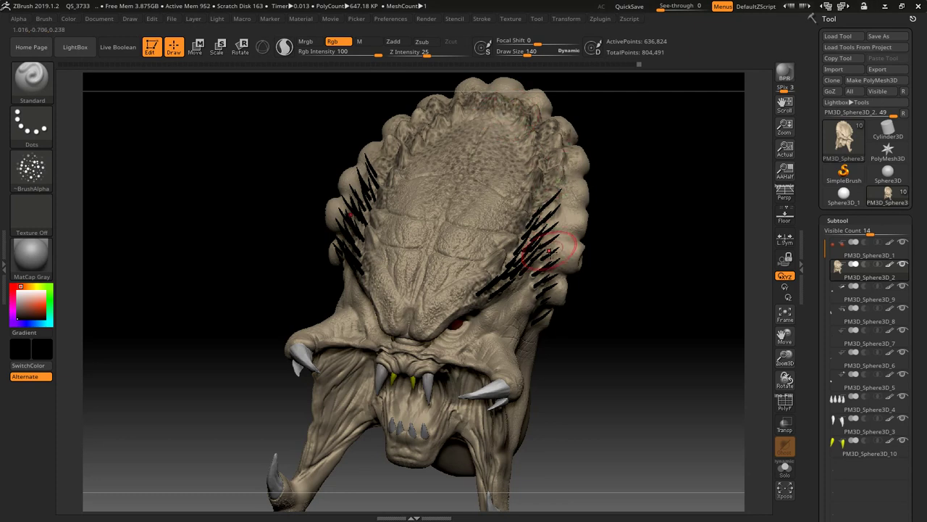
drag(576, 229, 572, 149)
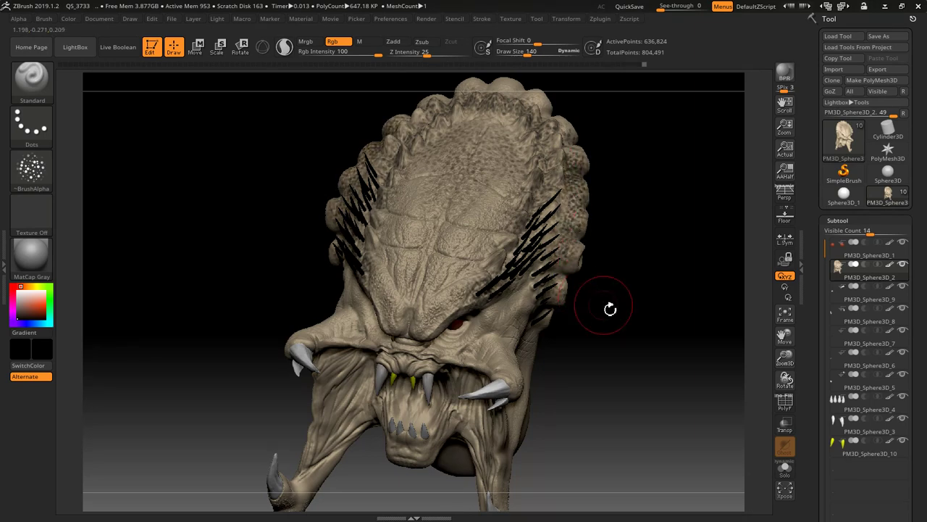
mouse_move(610, 311)
mouse_down()
mouse_move(630, 336)
mouse_move(639, 296)
mouse_move(636, 323)
mouse_up()
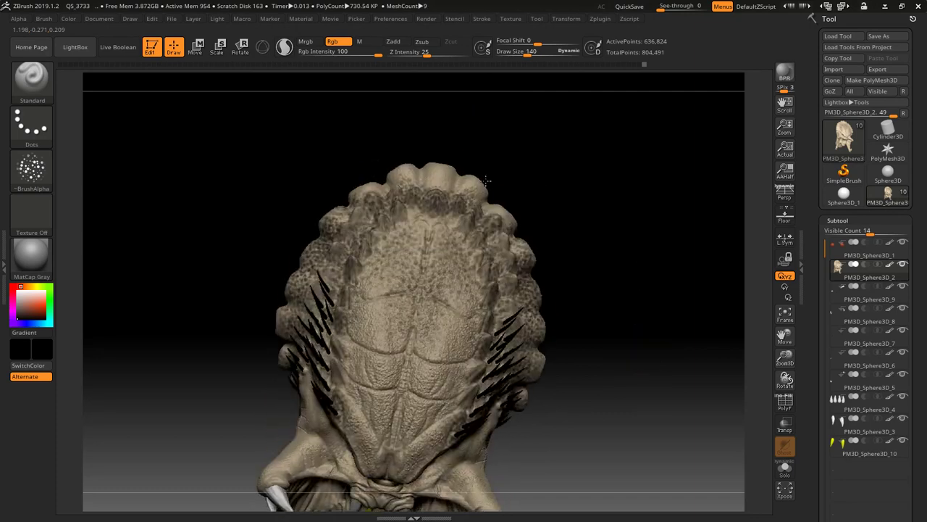
- Add more mirrored black speckles over the crown's top, side edges and rim
drag(389, 187, 406, 174)
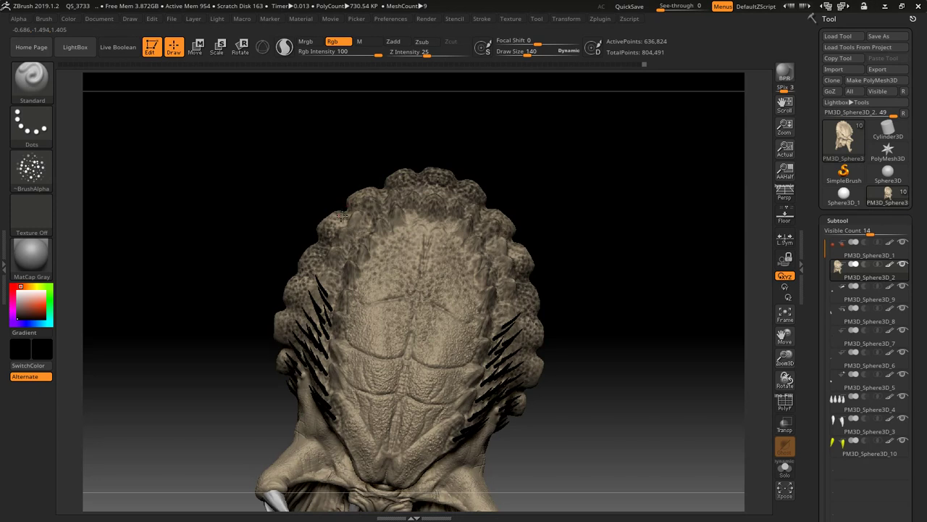
mouse_move(341, 216)
mouse_down()
mouse_move(304, 274)
mouse_move(285, 341)
mouse_up()
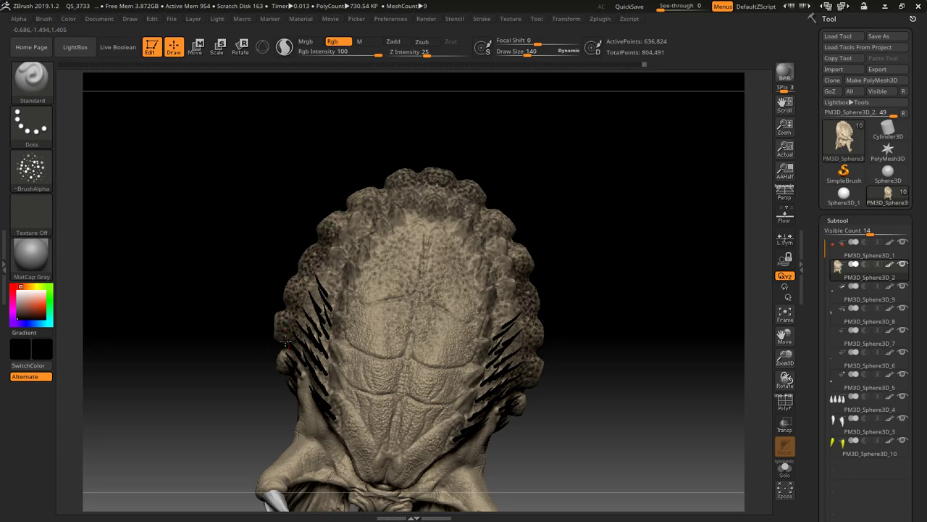
mouse_move(330, 222)
mouse_down()
mouse_move(414, 174)
mouse_move(462, 188)
mouse_up()
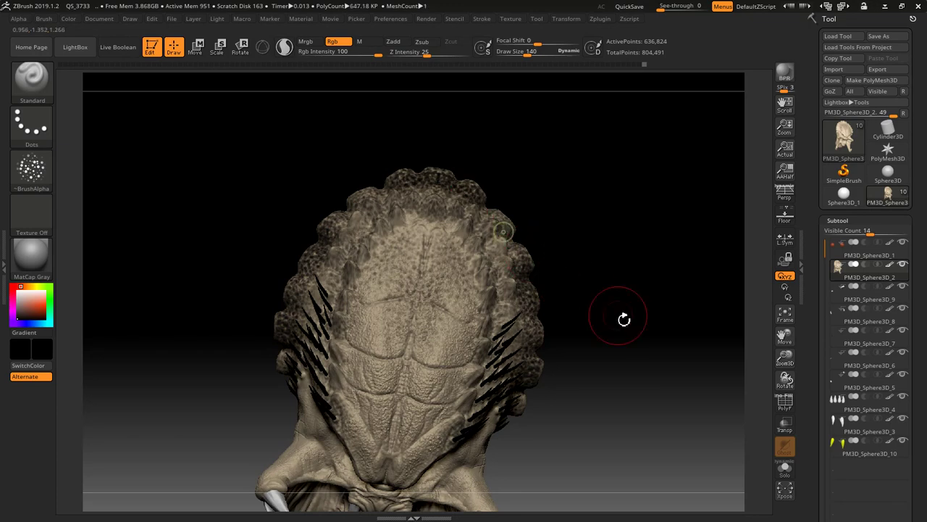
mouse_move(621, 317)
mouse_down()
mouse_move(631, 286)
mouse_move(630, 305)
mouse_up()
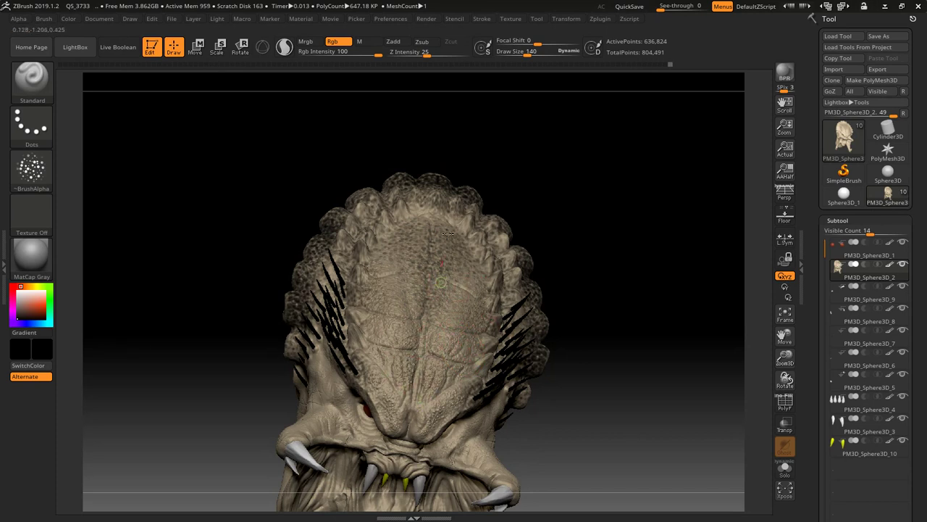
drag(397, 227, 449, 213)
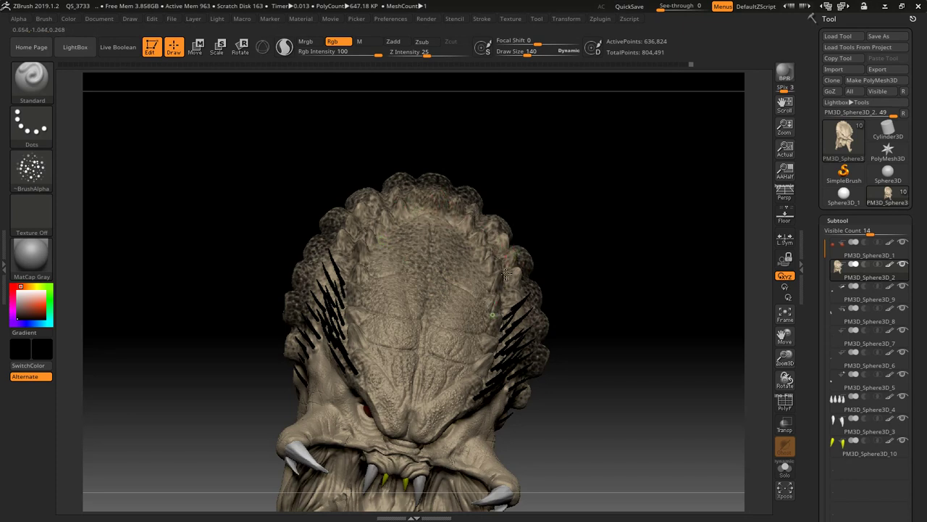
drag(511, 316, 467, 219)
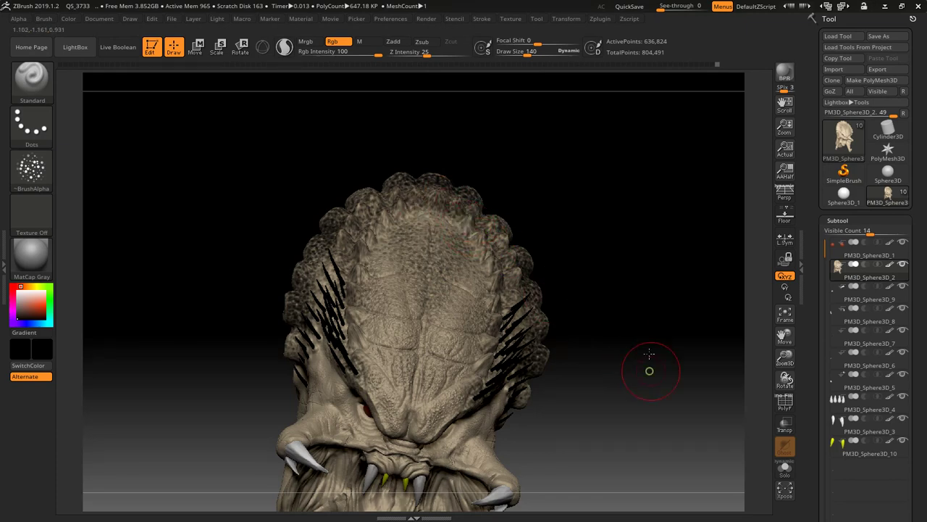
mouse_move(648, 372)
mouse_down()
mouse_move(650, 386)
mouse_move(642, 335)
mouse_move(642, 348)
mouse_move(631, 327)
mouse_move(617, 366)
mouse_move(637, 341)
mouse_move(623, 333)
mouse_up()
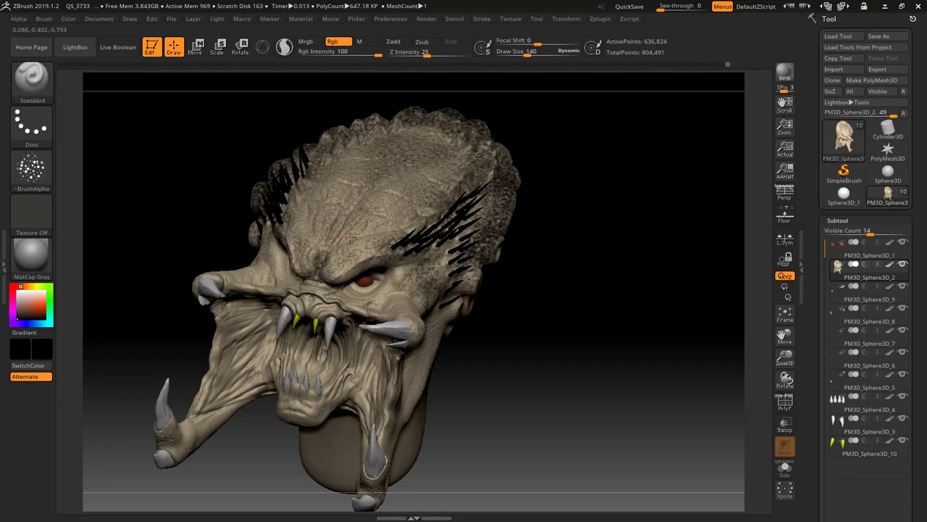
- Reduce the brush draw size to 65 and orbit to review the speckled skin
key(s)
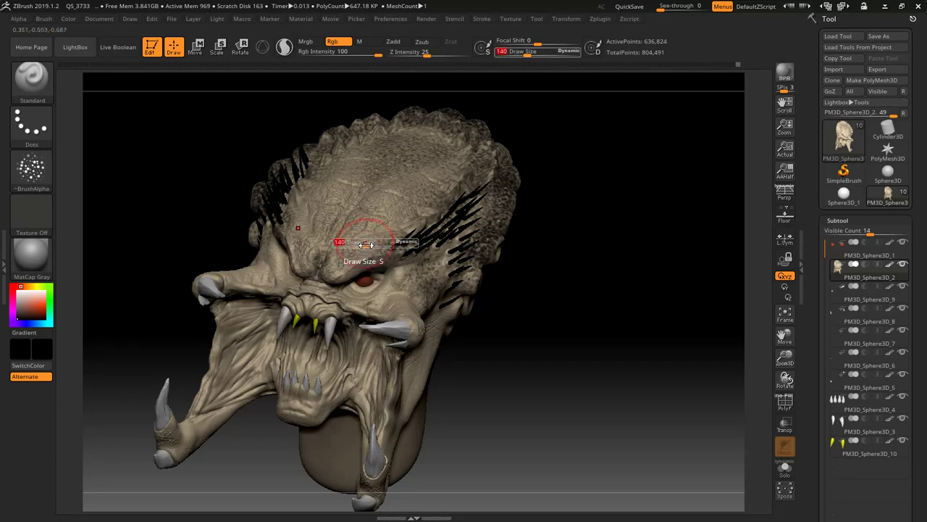
drag(346, 246, 339, 247)
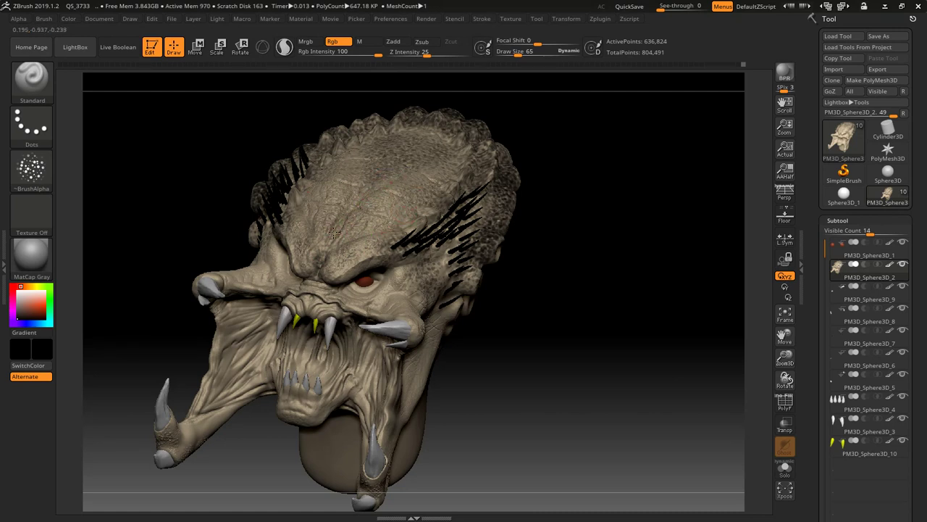
drag(597, 265, 608, 296)
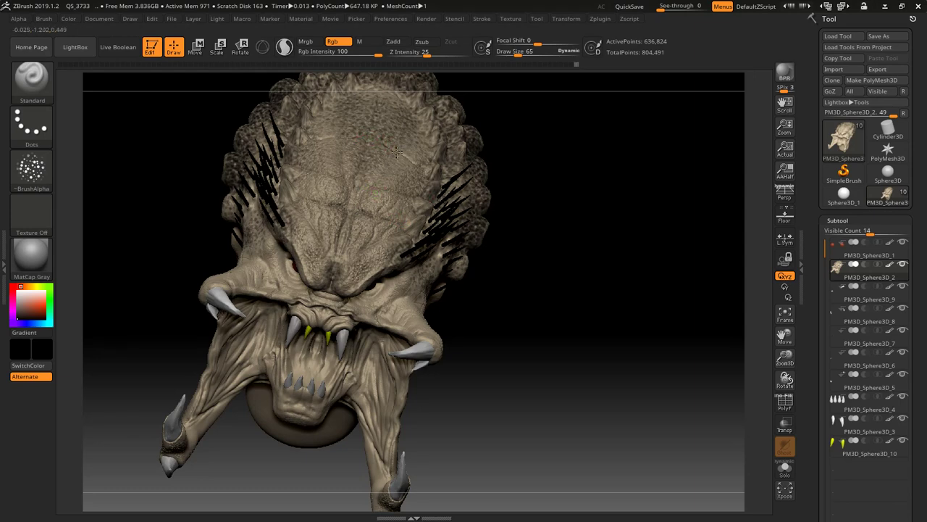
mouse_move(553, 325)
mouse_down()
mouse_move(539, 304)
mouse_move(542, 334)
mouse_move(403, 325)
mouse_up()
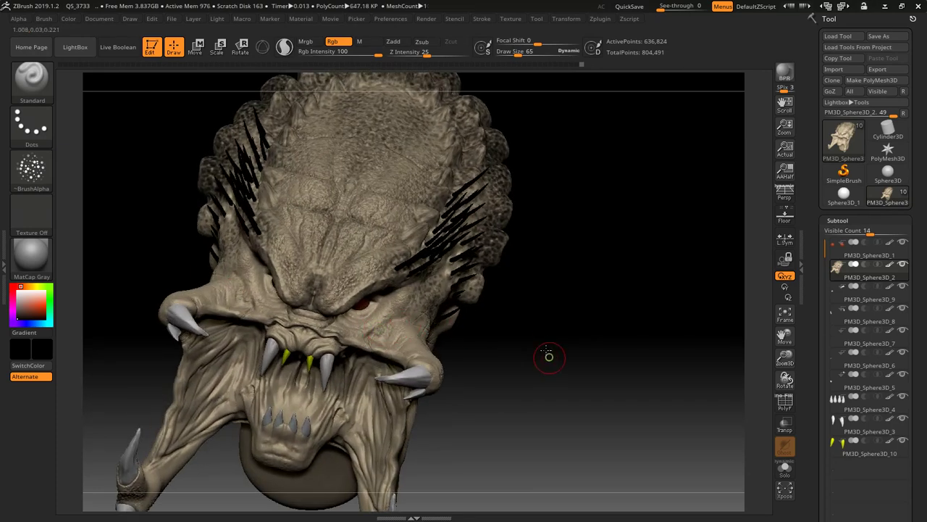
drag(549, 356, 534, 351)
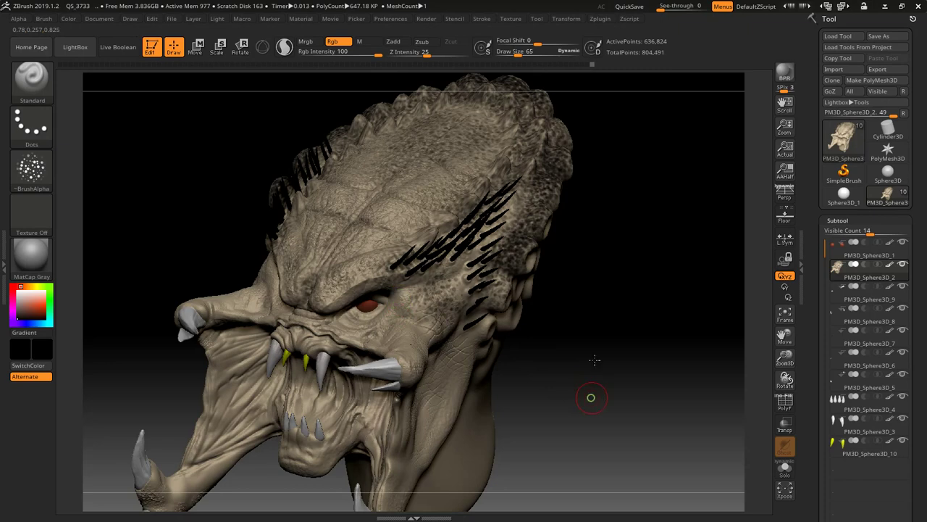
mouse_move(594, 360)
mouse_down()
mouse_move(596, 337)
mouse_move(586, 332)
mouse_up()
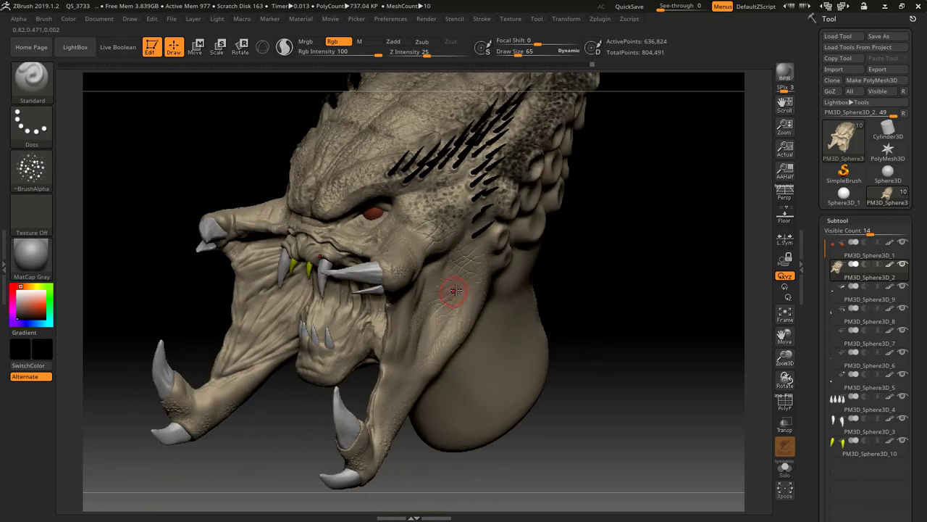
- Raise the draw size to 95 and review the head from front and side views
key(s)
drag(462, 290, 490, 260)
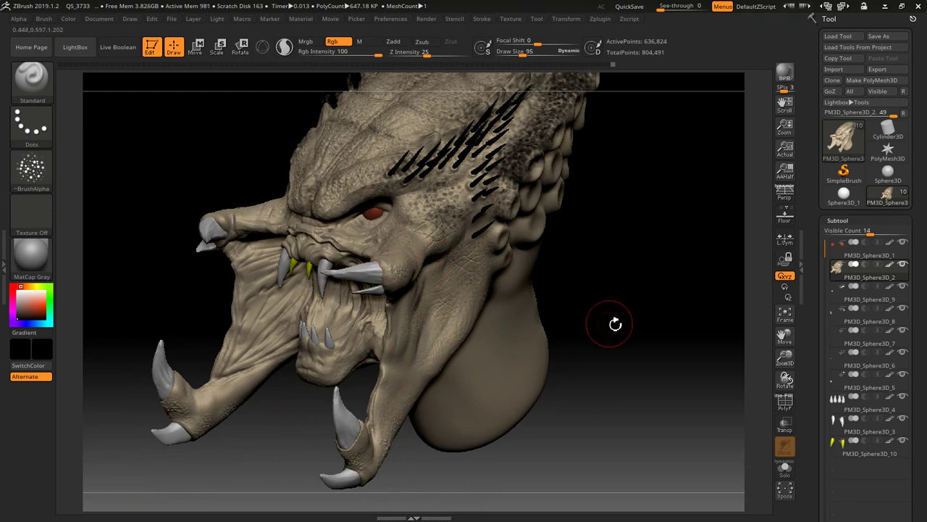
mouse_move(615, 326)
mouse_down()
mouse_move(647, 323)
mouse_move(283, 233)
mouse_up()
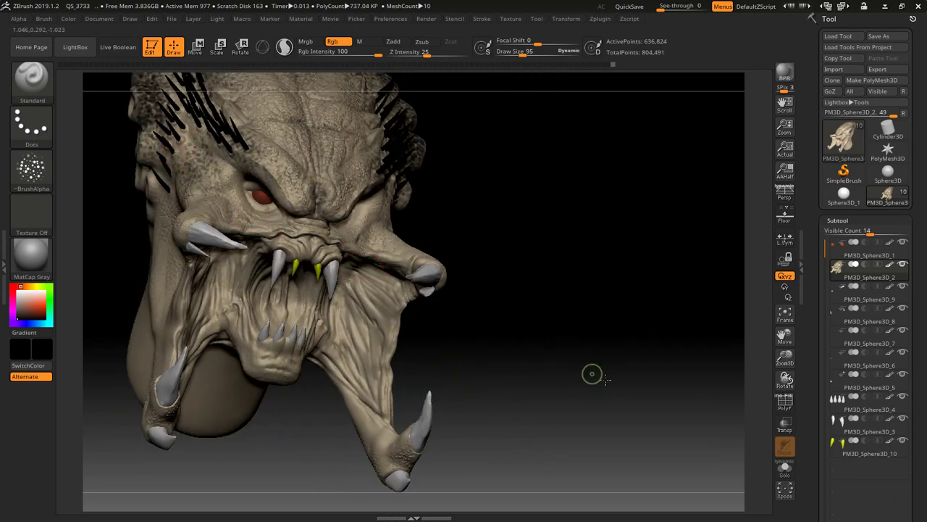
mouse_move(590, 375)
mouse_down()
mouse_move(611, 383)
mouse_move(536, 347)
mouse_up()
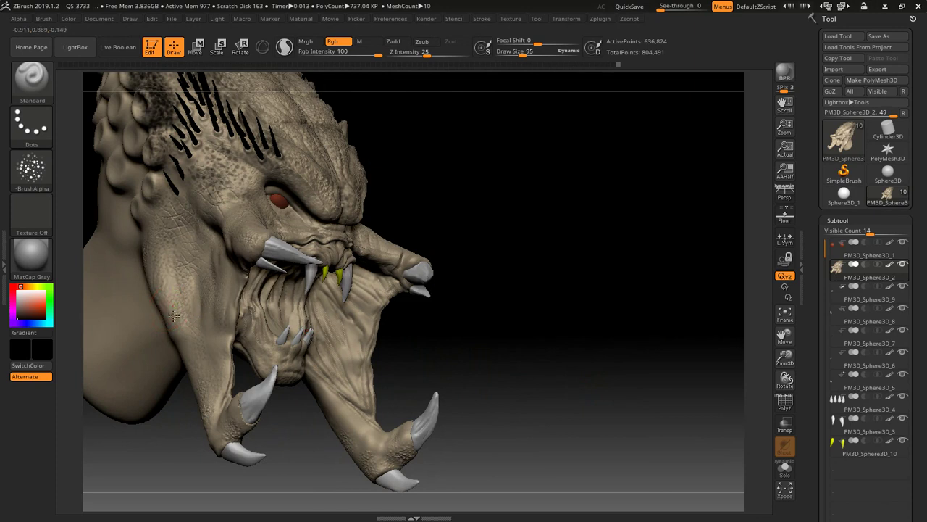
key(ctrl)
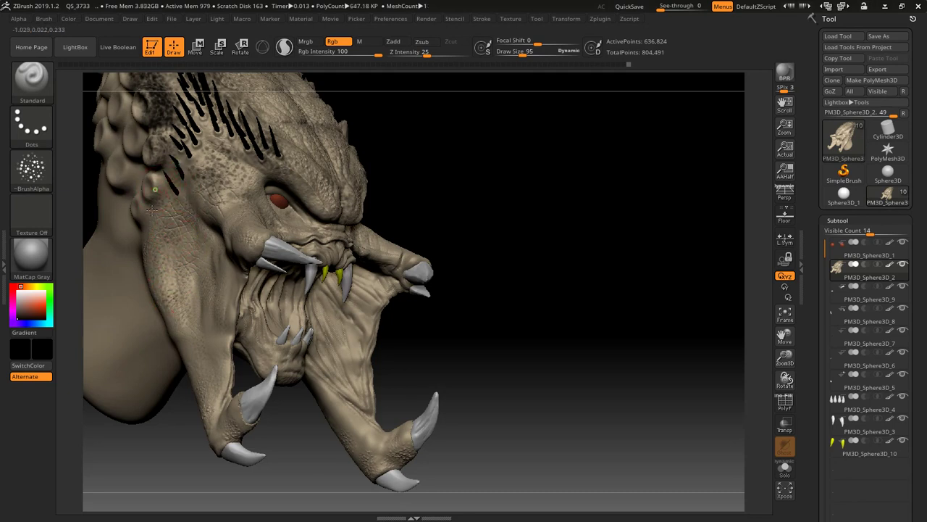
mouse_move(569, 350)
mouse_down()
mouse_move(570, 341)
mouse_move(534, 356)
mouse_move(522, 296)
mouse_move(582, 373)
mouse_move(564, 354)
mouse_move(324, 281)
mouse_move(330, 242)
mouse_move(366, 179)
mouse_move(328, 270)
mouse_move(318, 252)
mouse_move(356, 221)
mouse_move(325, 189)
mouse_move(334, 173)
mouse_up()
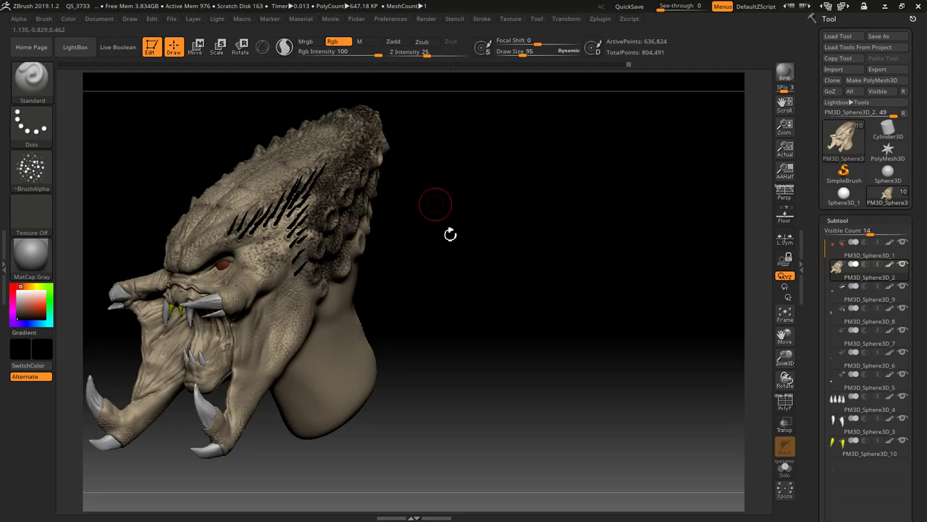
- Turn the brush alpha off, try salmon orange on the cheeks, then undo it
mouse_move(480, 305)
mouse_down()
mouse_move(521, 300)
mouse_move(467, 284)
mouse_up()
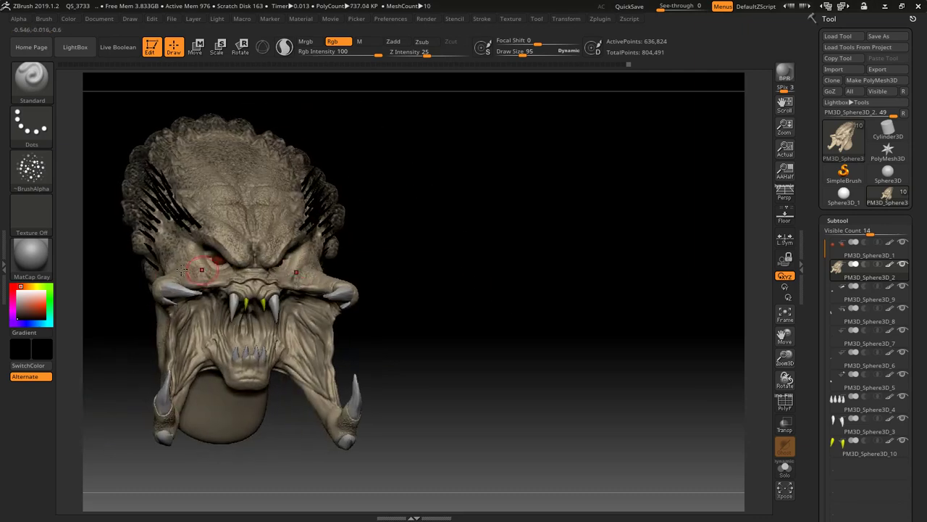
drag(29, 298, 43, 303)
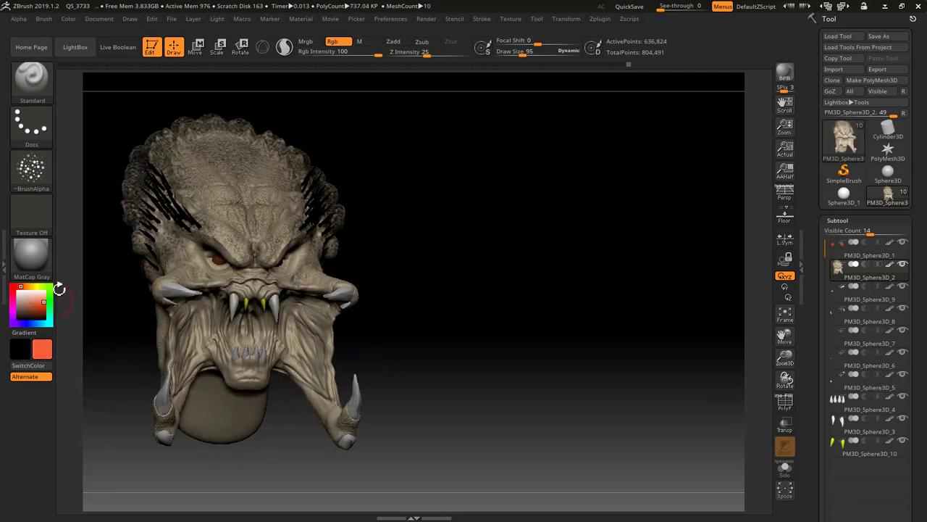
click(31, 169)
click(93, 187)
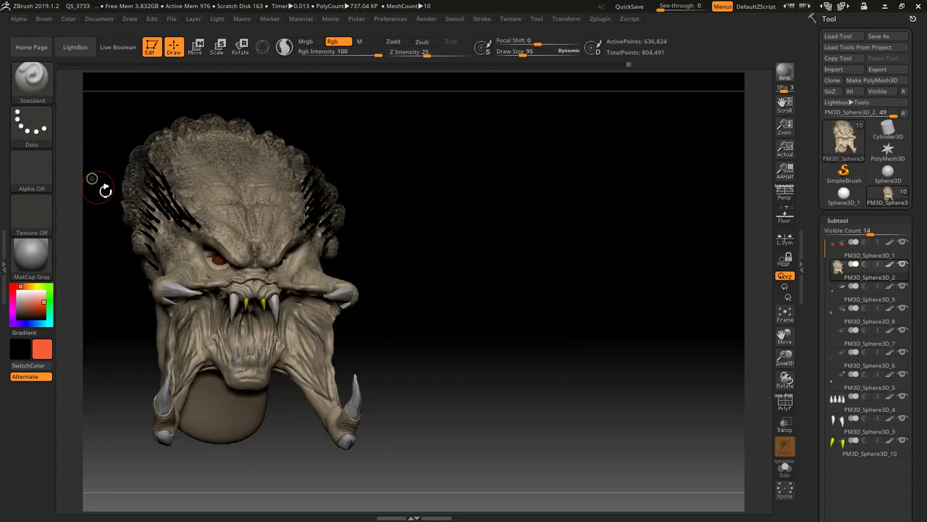
mouse_move(501, 352)
mouse_down()
mouse_move(563, 300)
mouse_move(555, 304)
mouse_move(565, 309)
mouse_move(319, 319)
mouse_up()
drag(217, 290, 217, 329)
key(ctrl)
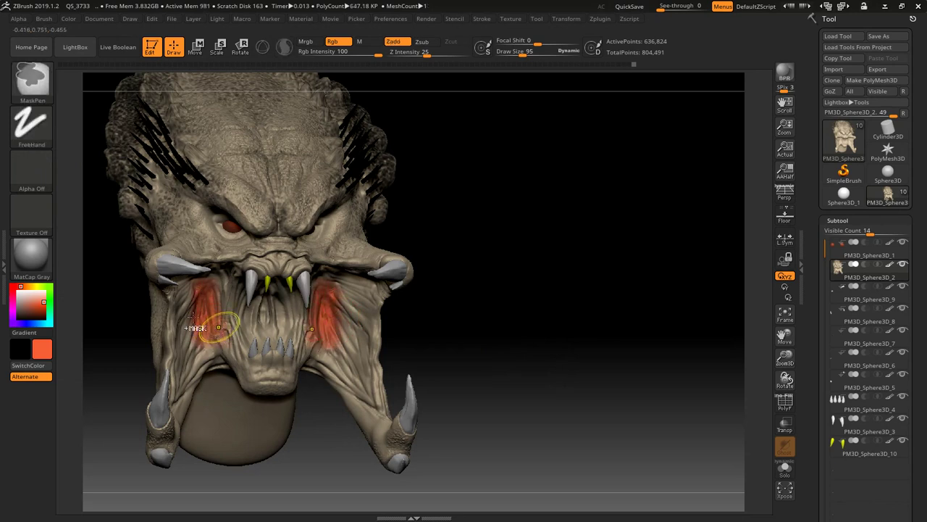
key(ctrl+z)
- Paint the cheek membranes and mouth interior a light pink
click(40, 297)
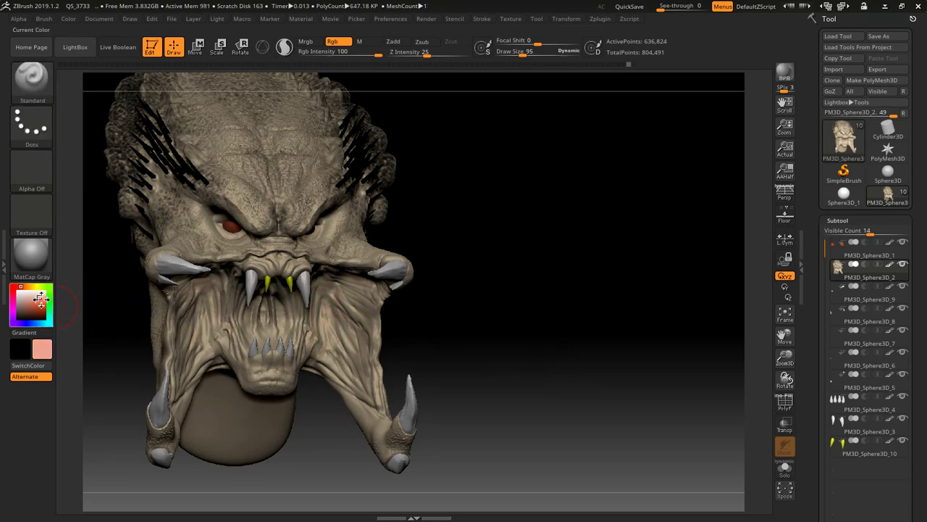
mouse_move(41, 298)
mouse_down()
mouse_move(44, 306)
mouse_move(42, 295)
mouse_up()
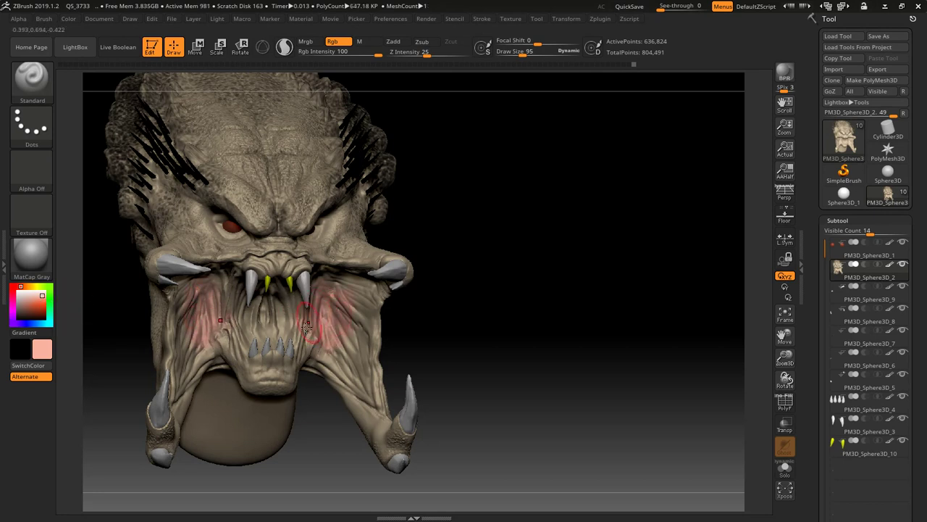
drag(316, 324, 354, 285)
drag(474, 329, 266, 321)
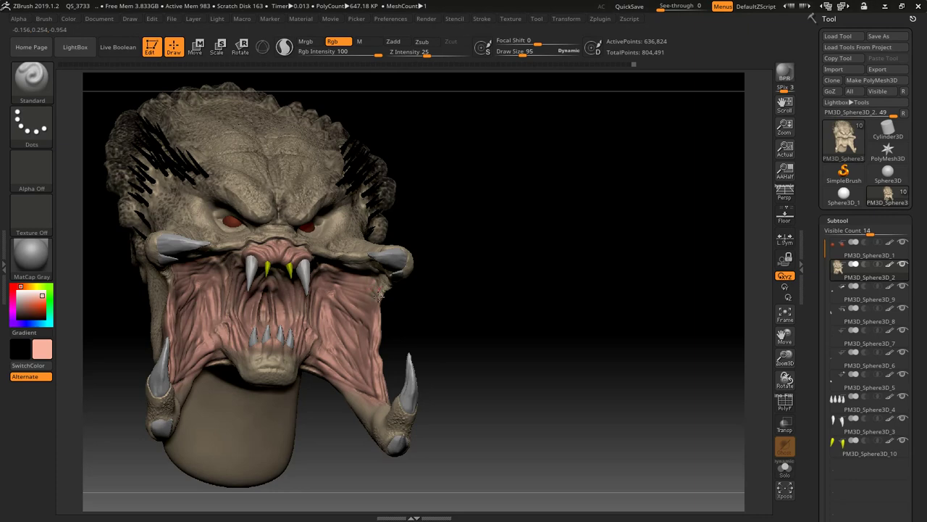
drag(451, 332, 329, 297)
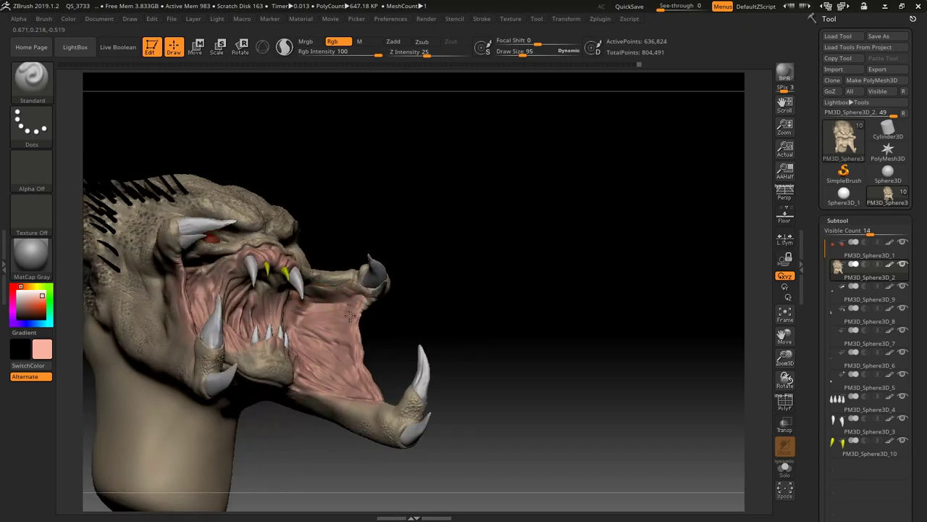
- Pick a deeper orange-salmon colour and paint redder tones into the mouth centre
mouse_move(478, 311)
mouse_down()
mouse_move(451, 321)
mouse_move(207, 279)
mouse_up()
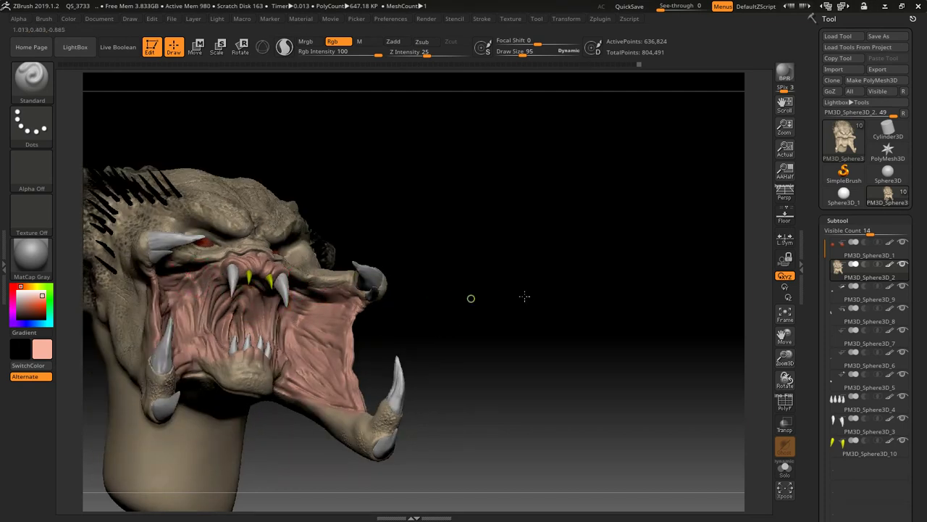
mouse_move(472, 296)
alt+mouse_down()
mouse_move(571, 302)
mouse_move(564, 300)
mouse_move(555, 352)
mouse_move(542, 353)
mouse_move(577, 347)
mouse_move(563, 338)
alt+mouse_up()
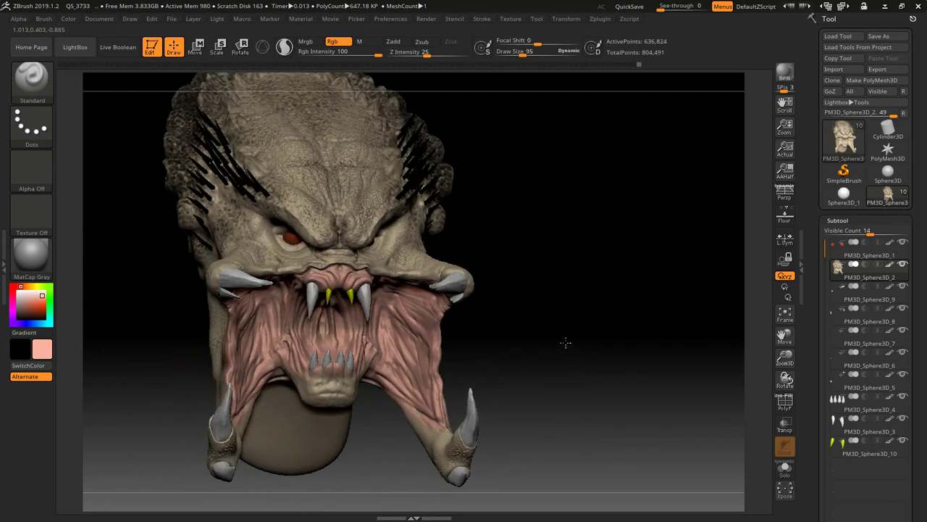
drag(42, 306, 46, 305)
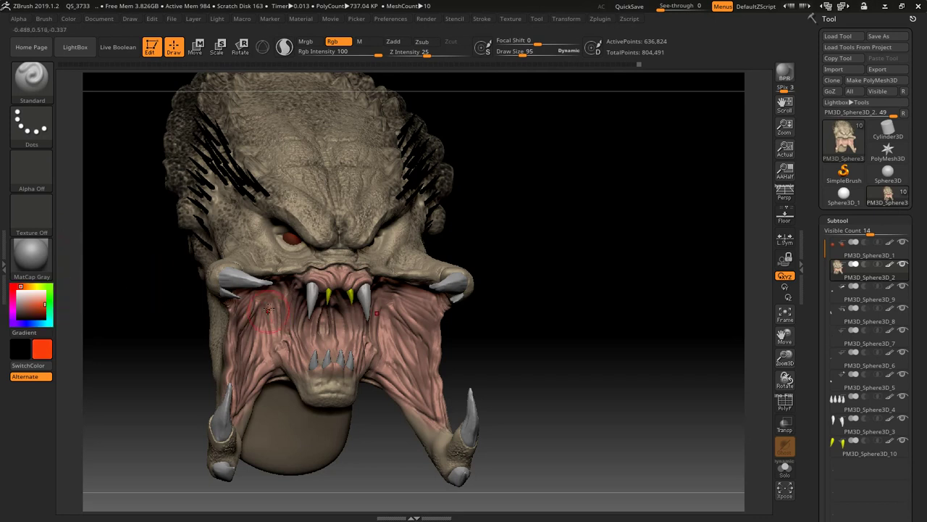
key(ctrl)
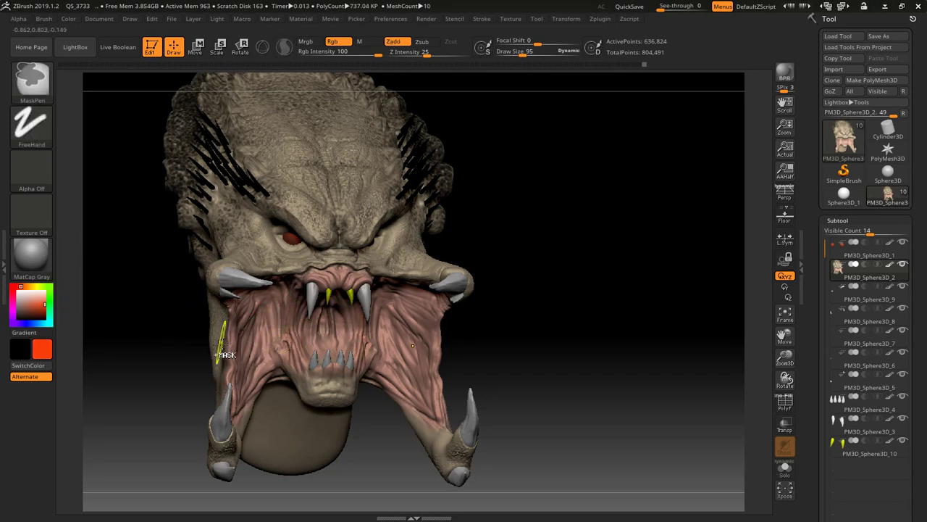
key(c)
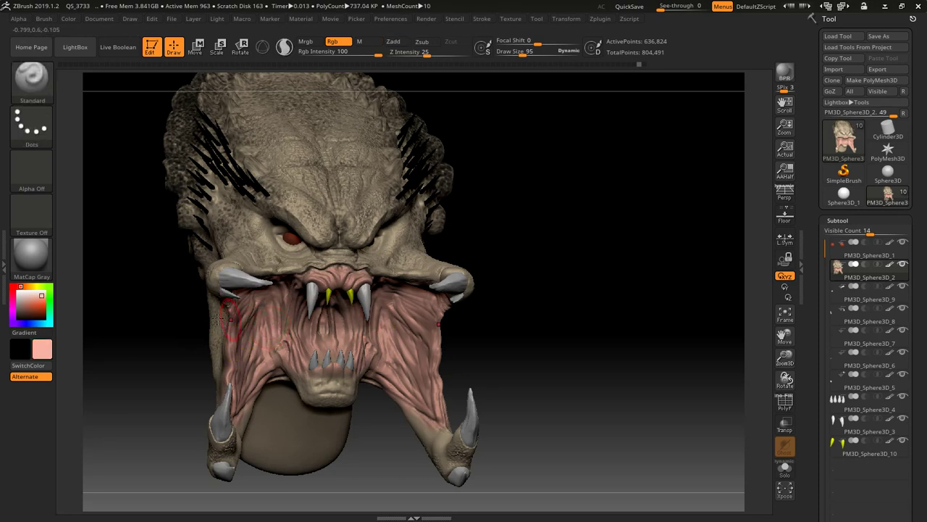
click(44, 299)
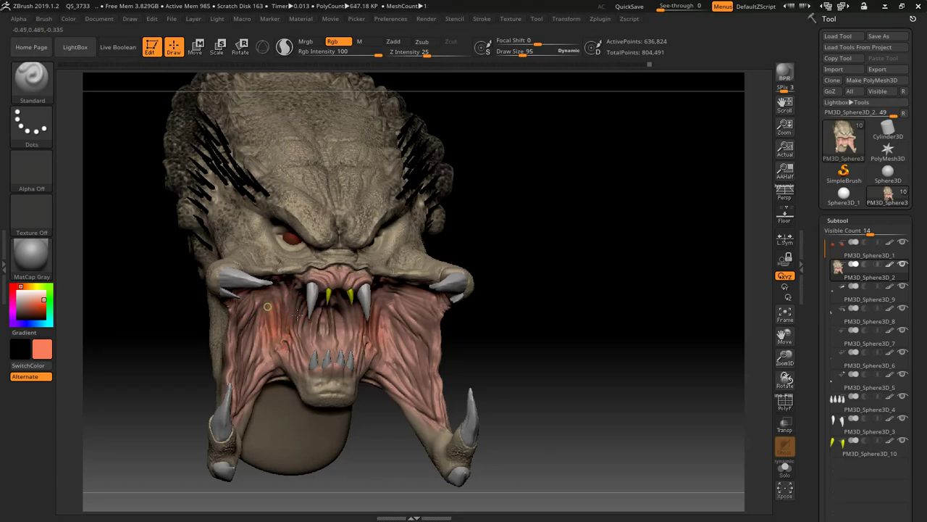
drag(274, 314, 324, 379)
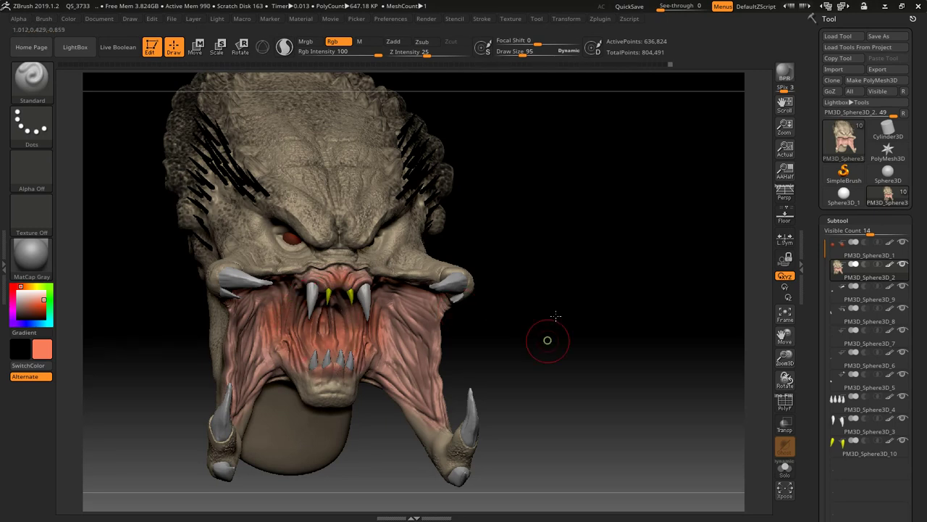
- Blend the mouth colour with Shift-Smooth, Zadd turned off, and check from the front
drag(548, 335, 324, 305)
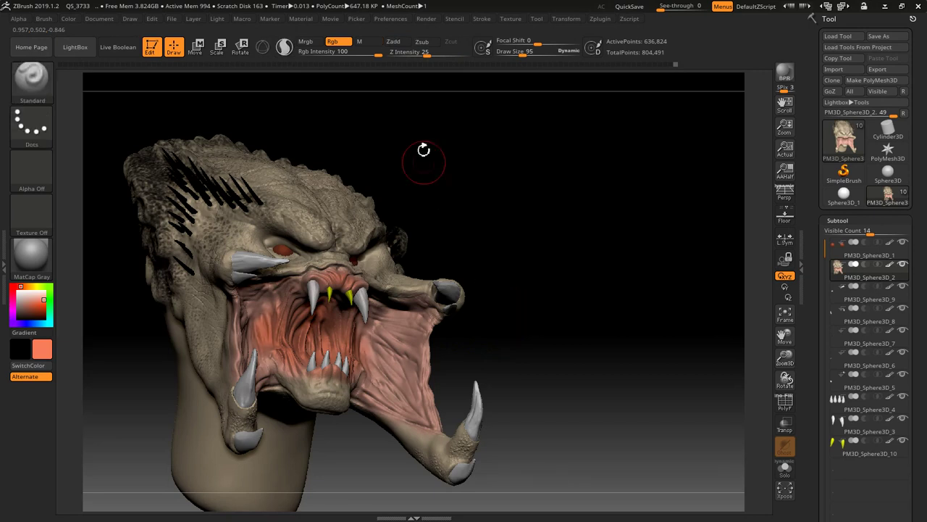
key(shift)
click(402, 43)
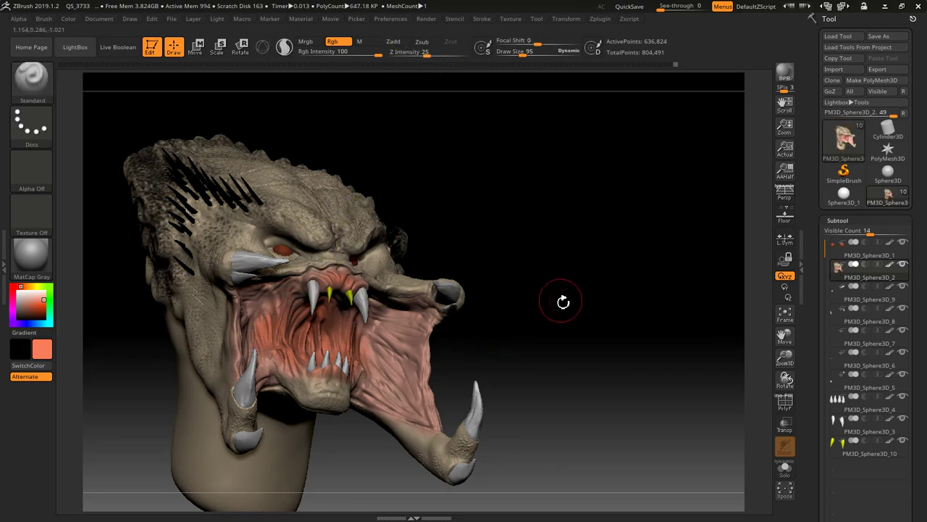
mouse_move(558, 300)
mouse_down()
mouse_move(546, 359)
mouse_move(561, 384)
mouse_move(555, 338)
mouse_move(548, 365)
mouse_move(507, 362)
mouse_move(514, 349)
mouse_move(492, 304)
mouse_move(621, 337)
mouse_move(598, 327)
mouse_move(646, 332)
mouse_move(631, 240)
mouse_up()
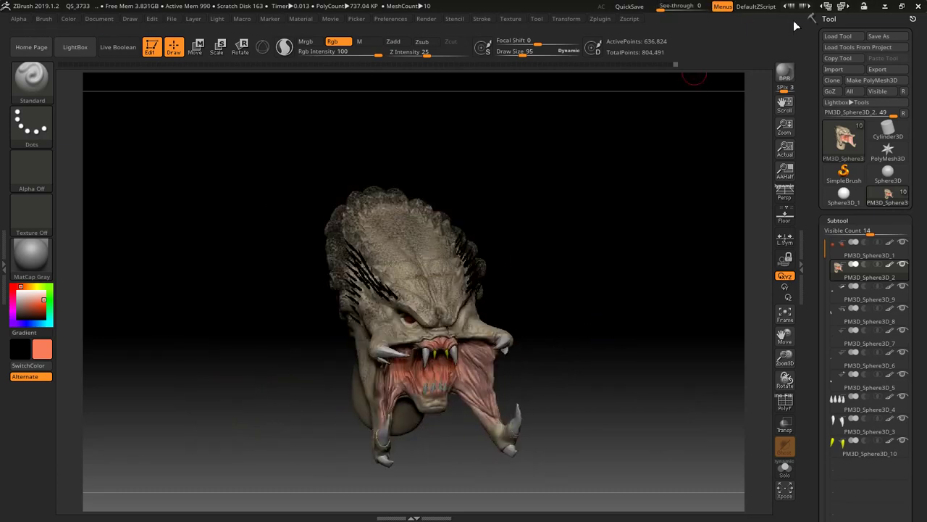
- Cycle through the interface colour schemes until Z3.1_Gray11 is loaded
click(806, 6)
click(806, 6)
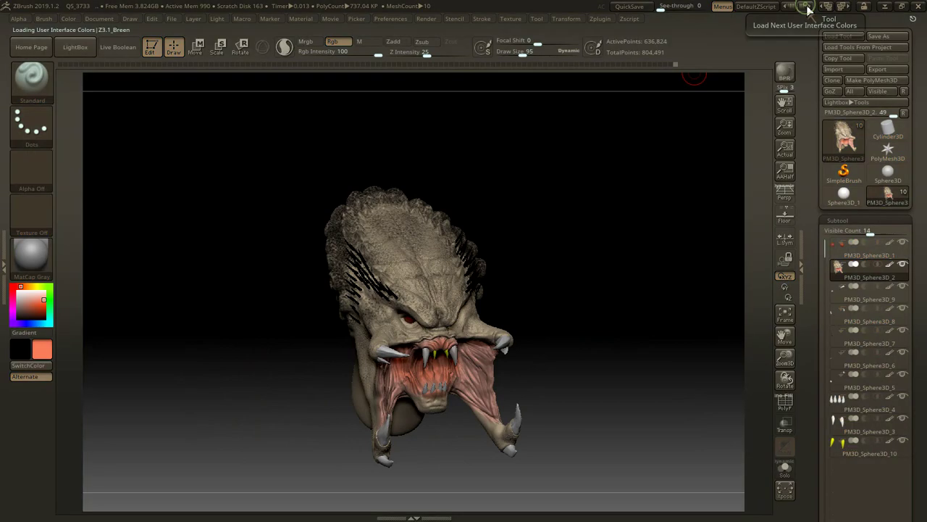
click(807, 6)
click(806, 7)
click(806, 7)
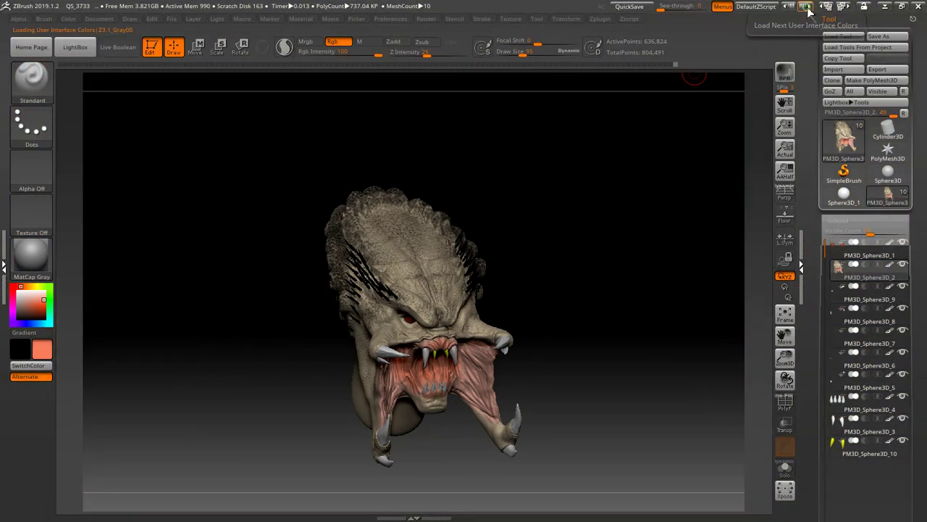
click(807, 7)
click(807, 7)
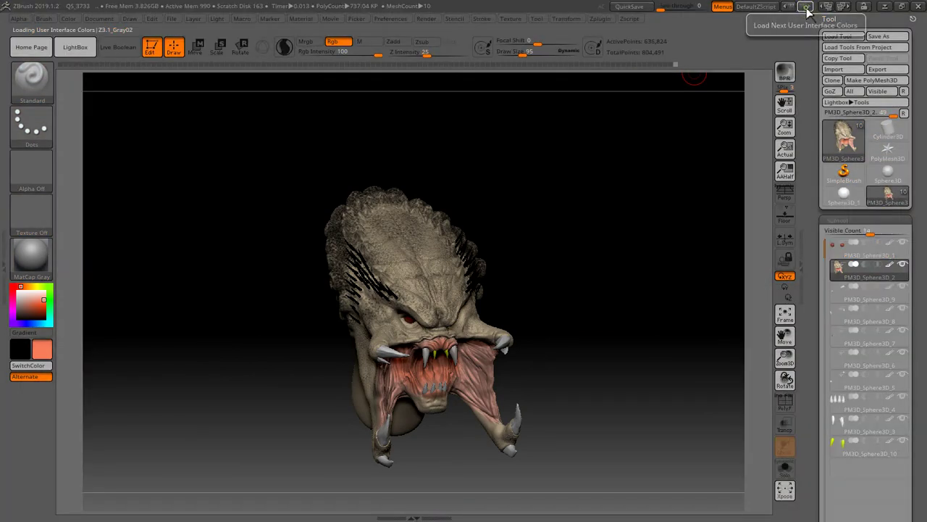
click(807, 8)
click(807, 7)
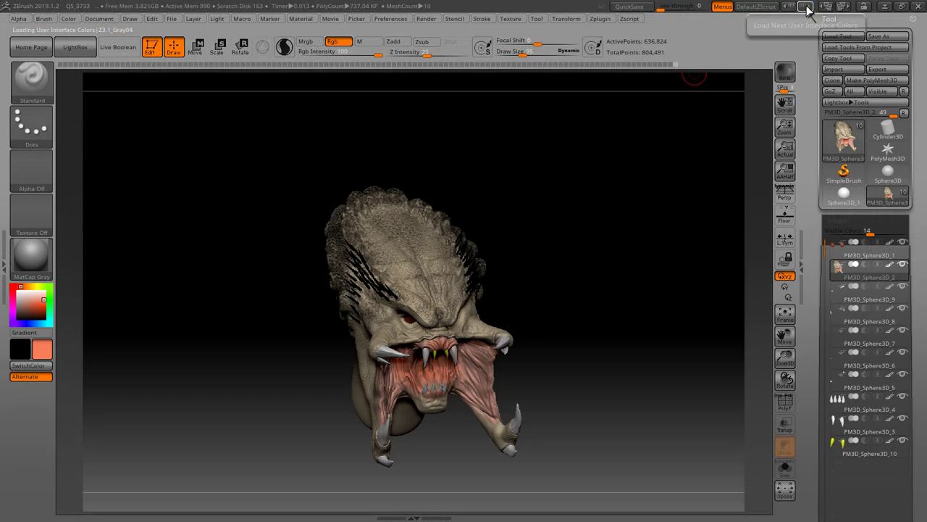
click(807, 7)
click(806, 8)
click(806, 7)
click(807, 7)
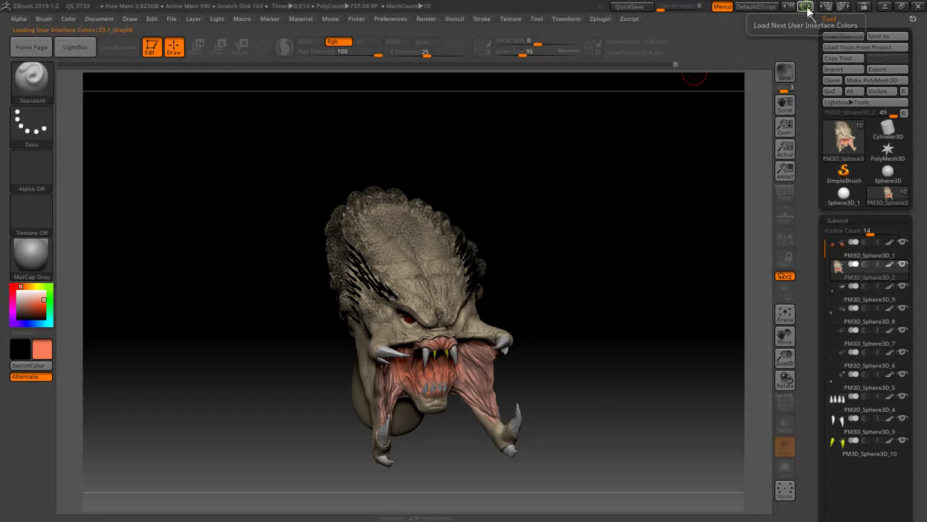
click(806, 8)
click(806, 7)
click(807, 8)
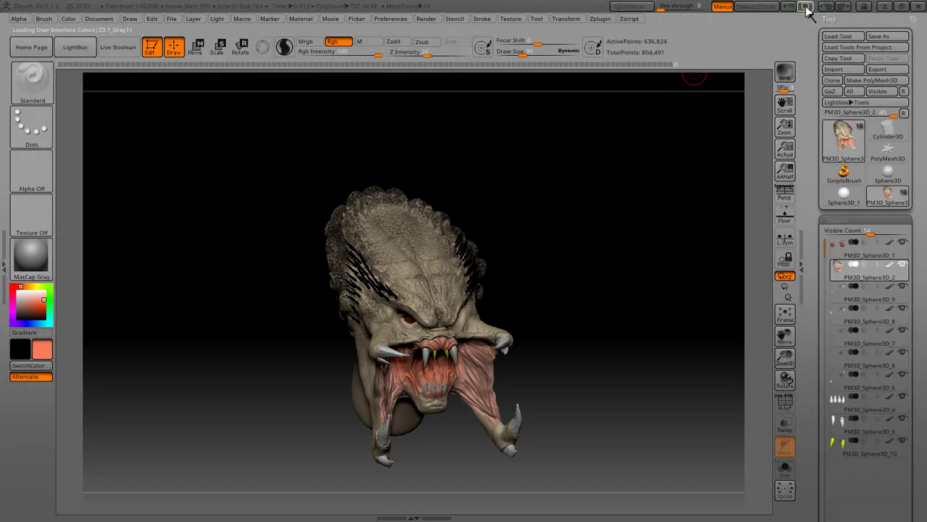
mouse_move(597, 224)
mouse_down()
mouse_move(568, 245)
mouse_move(580, 282)
mouse_move(621, 263)
mouse_move(582, 277)
mouse_move(596, 258)
mouse_up()
- Paint the eyeball subtool plain white
click(841, 247)
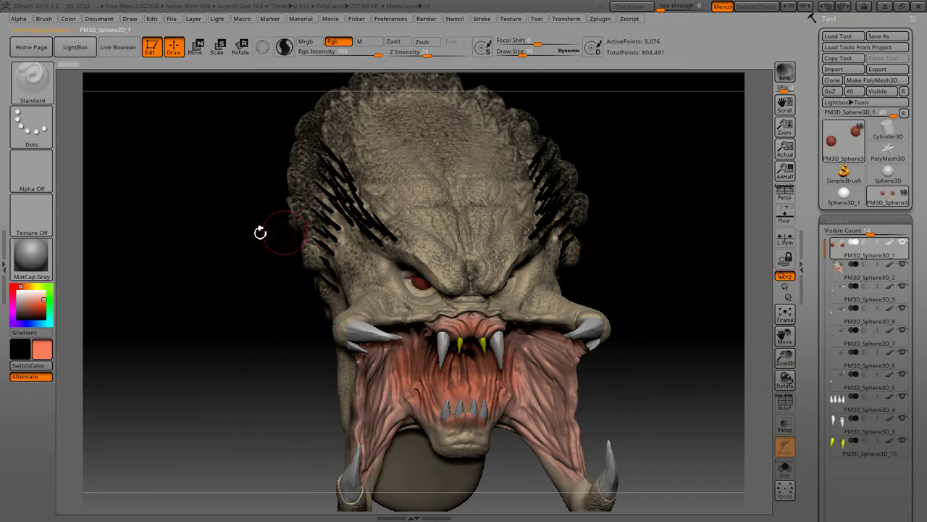
click(20, 290)
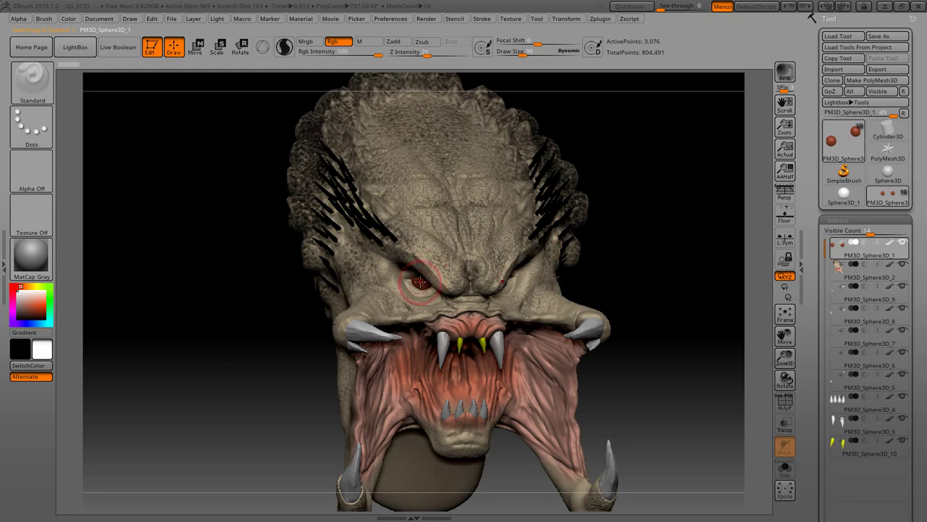
drag(420, 283, 431, 285)
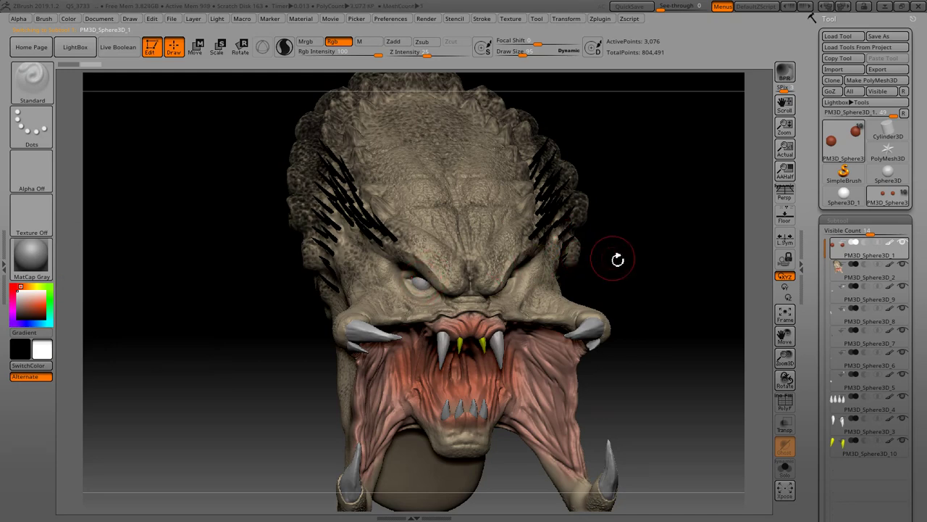
mouse_move(617, 262)
mouse_down()
mouse_move(662, 282)
mouse_move(668, 319)
mouse_move(652, 202)
mouse_up()
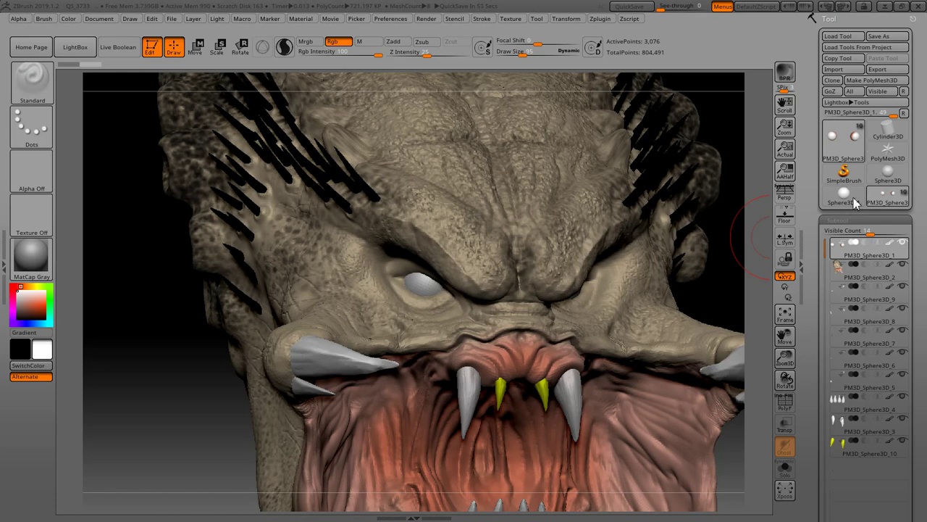
- On the head subtool, paint black around both eye sockets with an adjusted Draw Size
click(855, 279)
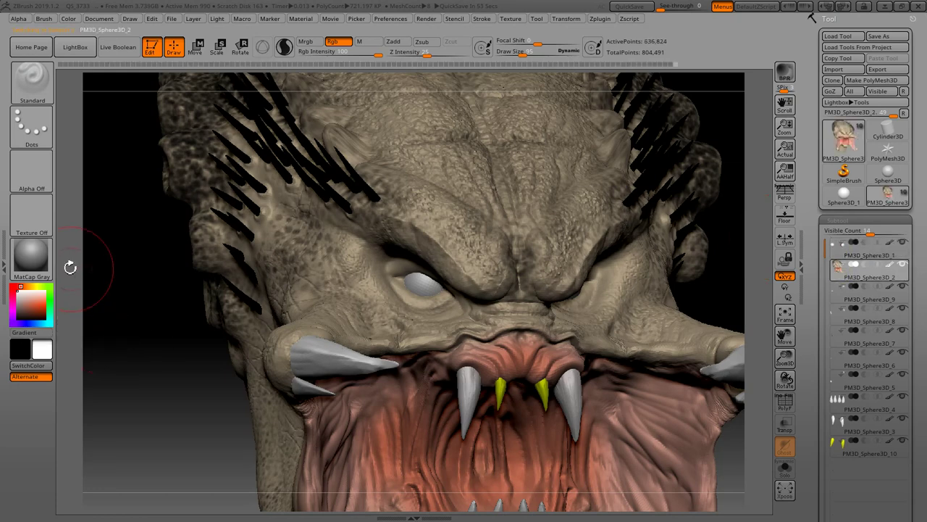
drag(44, 303, 53, 322)
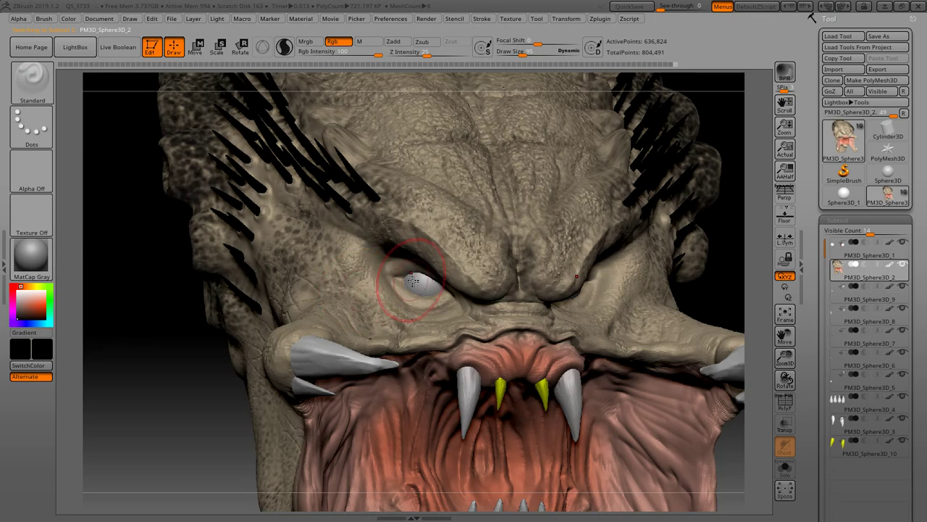
key(s)
mouse_move(408, 288)
mouse_down()
mouse_move(423, 279)
mouse_move(400, 268)
mouse_up()
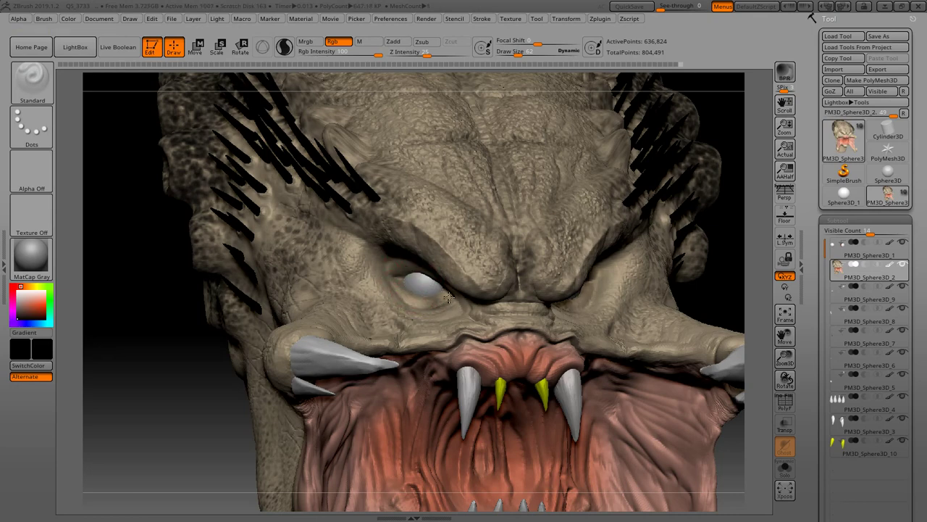
drag(436, 303, 397, 291)
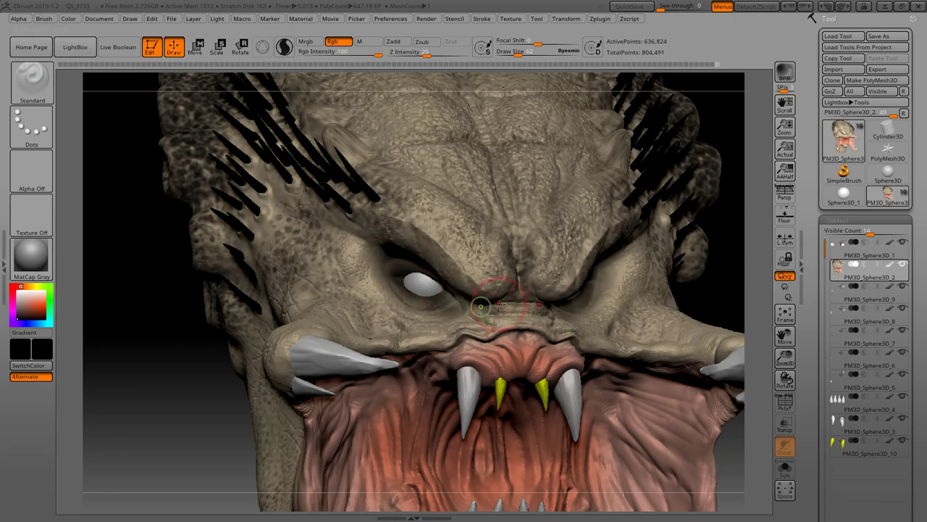
drag(437, 291, 428, 290)
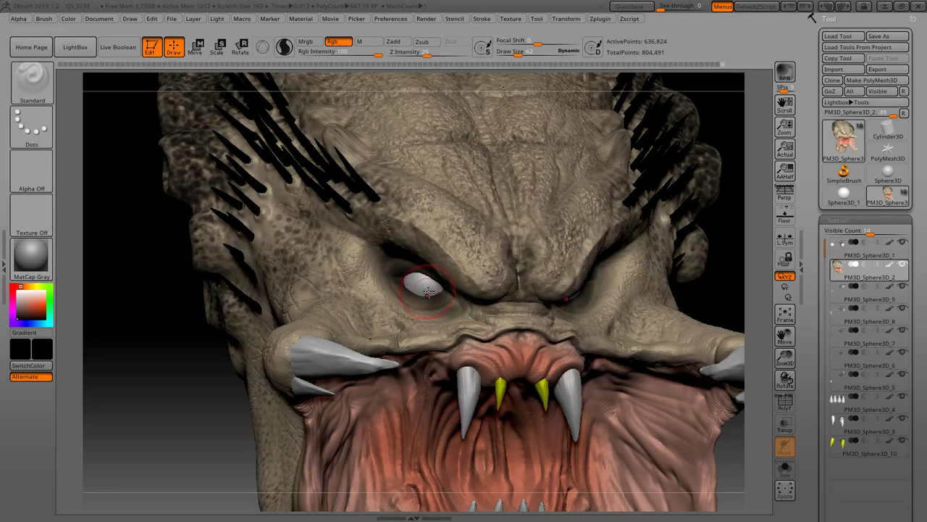
- Paint the eyeball subtool orange-red
click(846, 250)
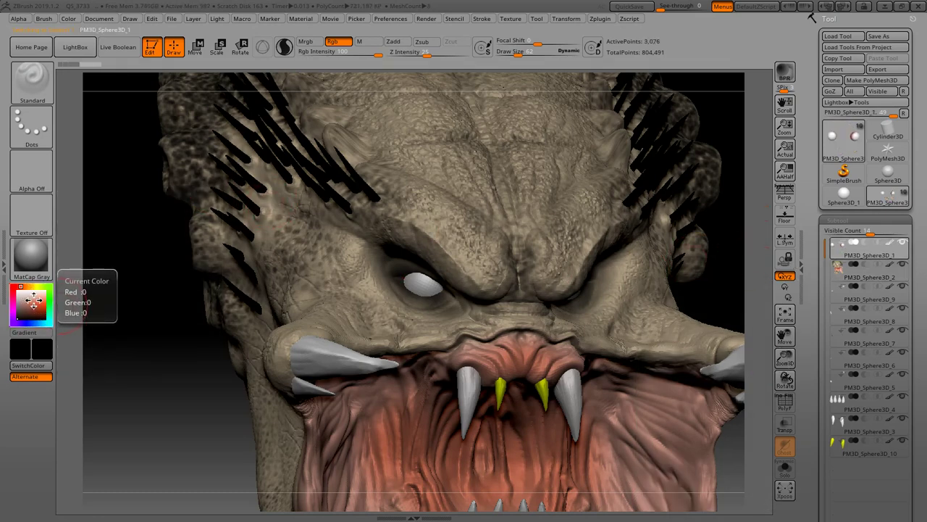
click(33, 305)
drag(34, 297, 38, 308)
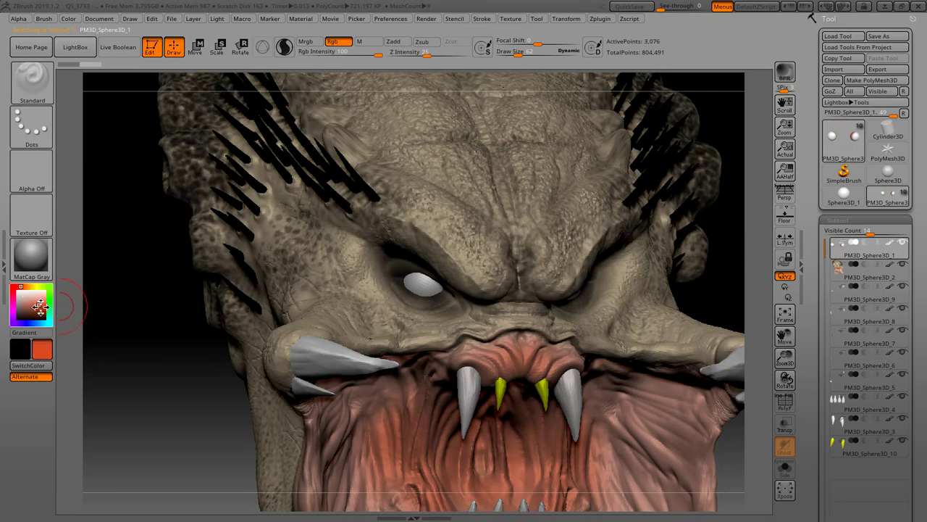
drag(425, 282, 422, 297)
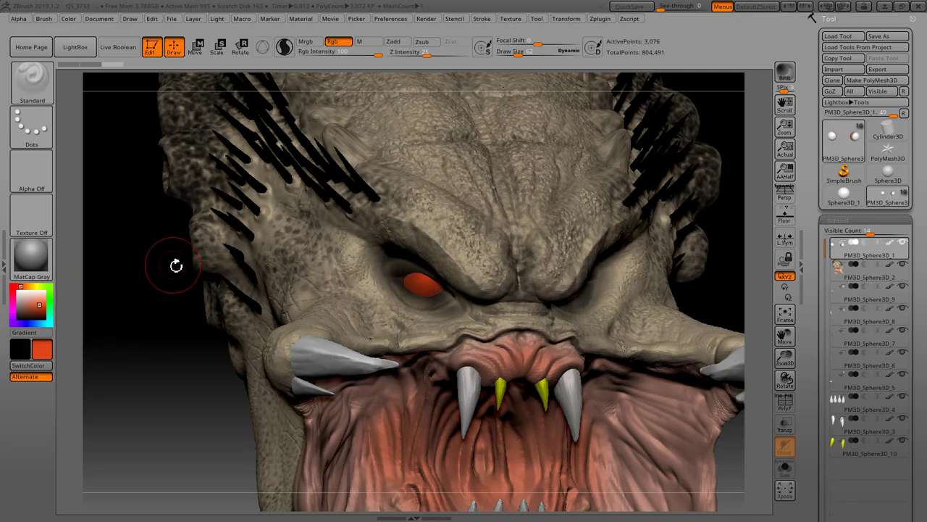
- Add near-white highlights, then dark red rims with Draw Size 17
drag(37, 304, 22, 291)
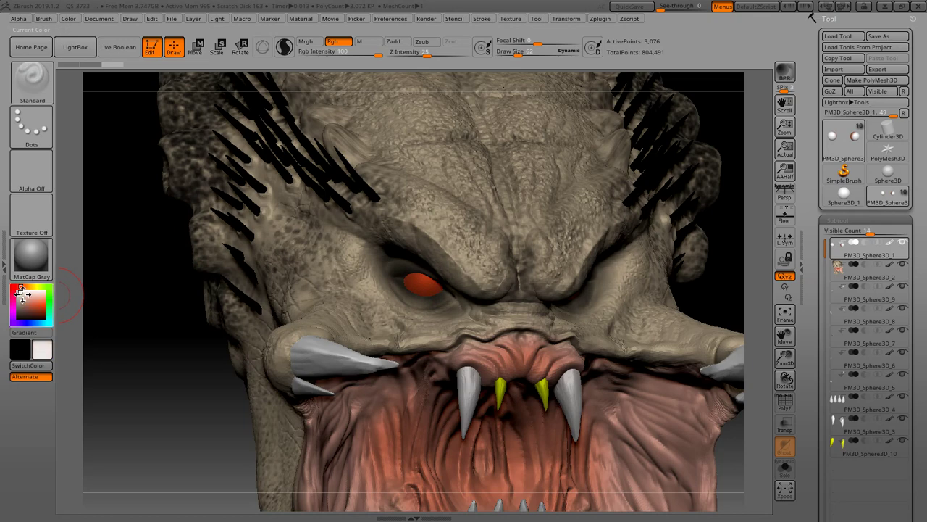
key(s)
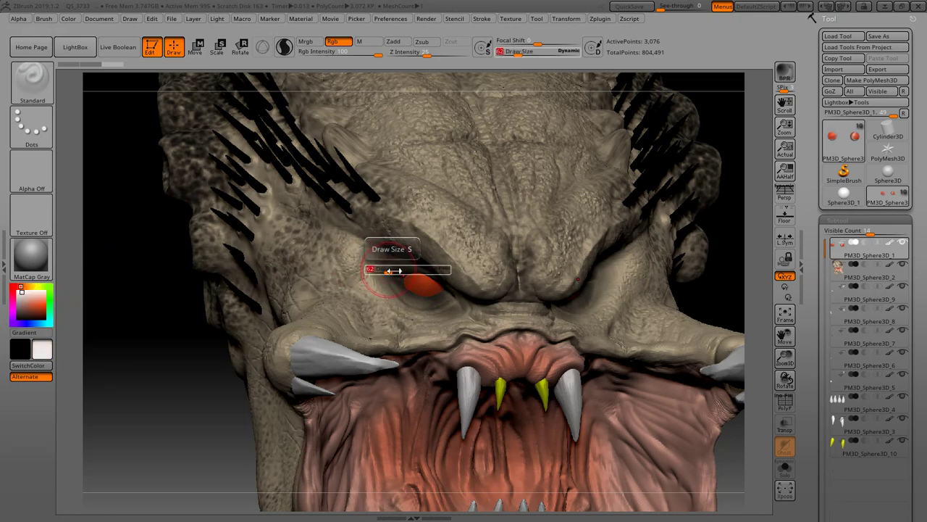
key(s)
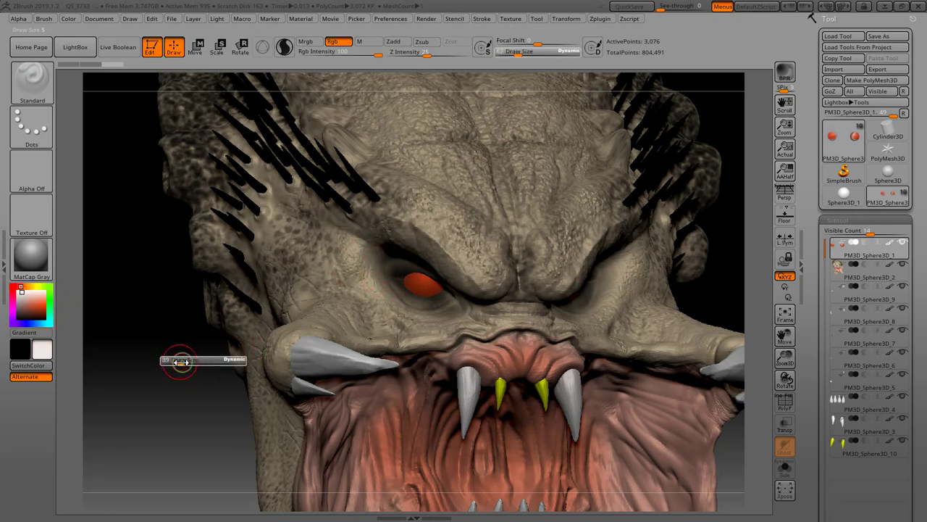
shift+drag(200, 379, 197, 376)
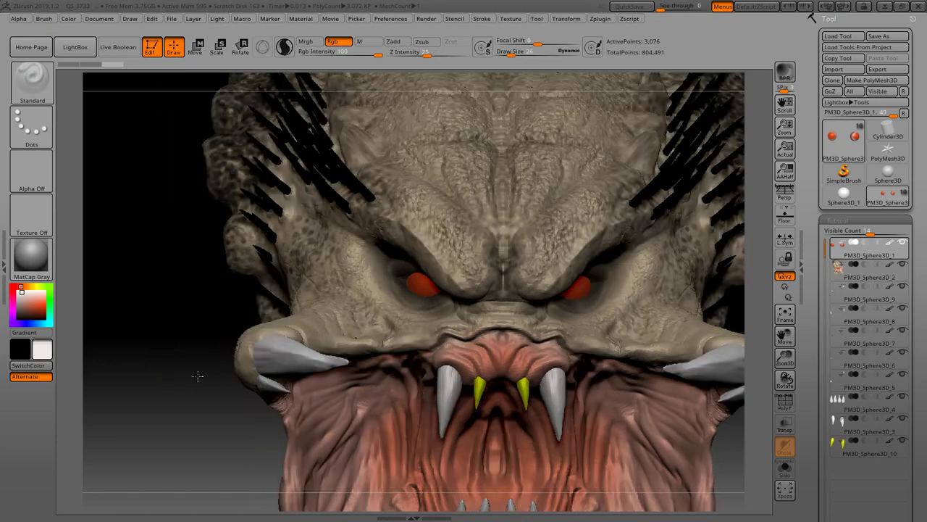
mouse_move(239, 346)
shift+mouse_down()
mouse_move(397, 285)
mouse_move(422, 285)
shift+mouse_up()
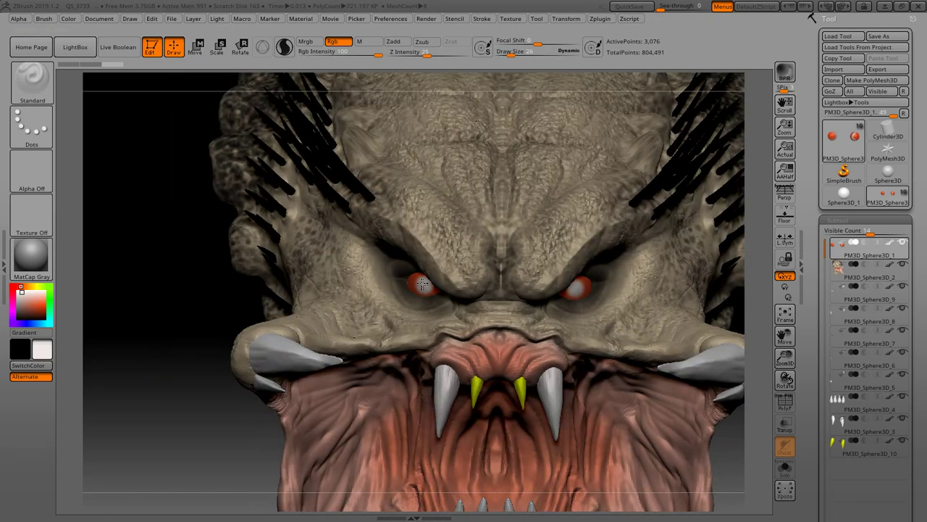
click(45, 317)
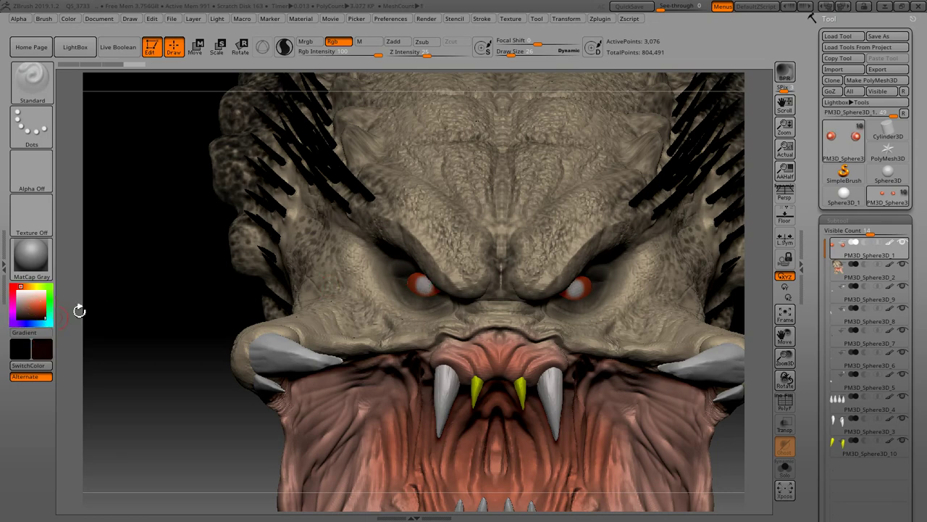
key(s)
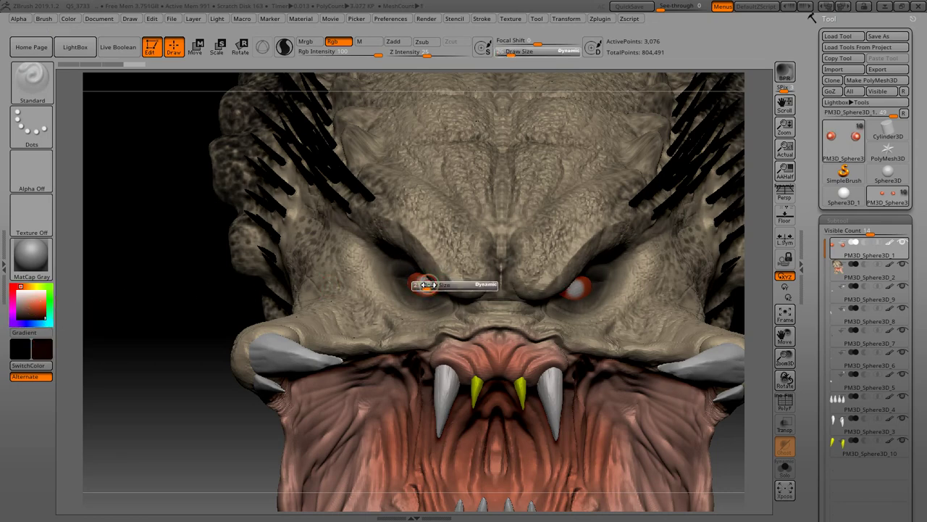
drag(428, 287, 425, 284)
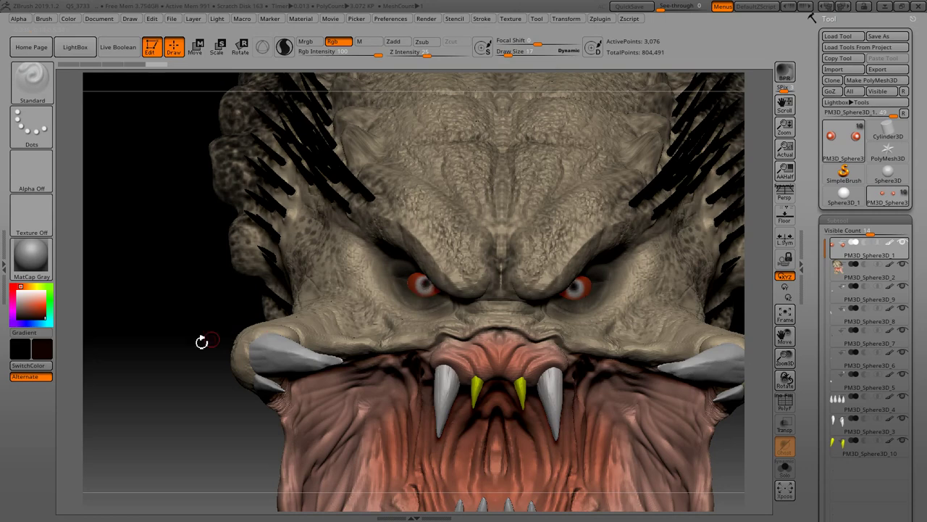
key(f)
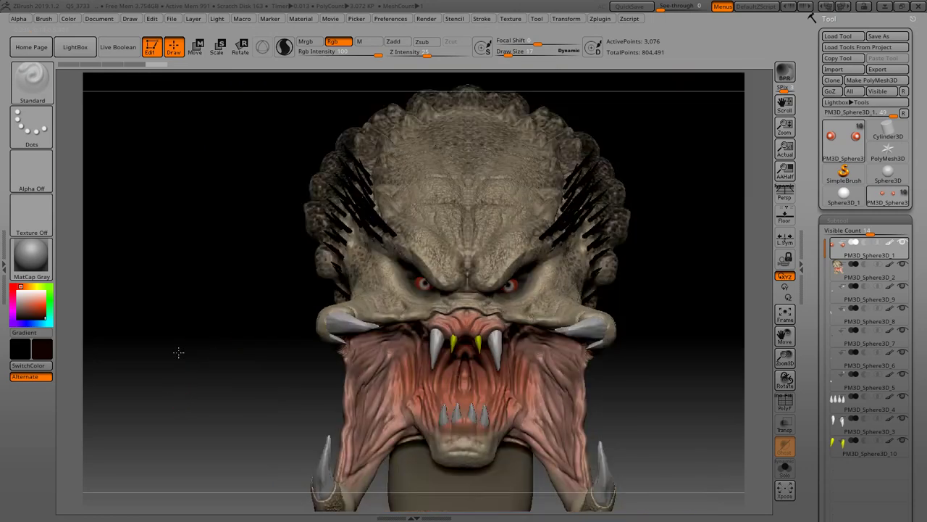
mouse_move(179, 356)
mouse_down()
mouse_move(213, 356)
mouse_move(160, 354)
mouse_move(193, 356)
mouse_move(200, 373)
mouse_move(203, 348)
mouse_move(187, 347)
mouse_move(190, 377)
mouse_move(208, 334)
mouse_move(219, 376)
mouse_move(254, 377)
mouse_move(193, 379)
mouse_move(176, 360)
mouse_move(212, 384)
mouse_move(186, 372)
mouse_move(232, 379)
mouse_move(250, 359)
mouse_up()
- QuickSave the painted creature head project
click(629, 6)
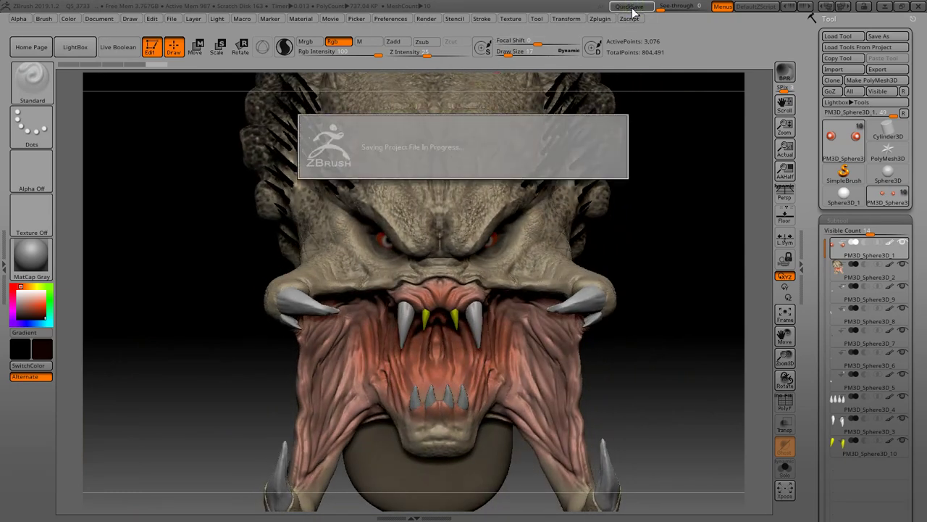